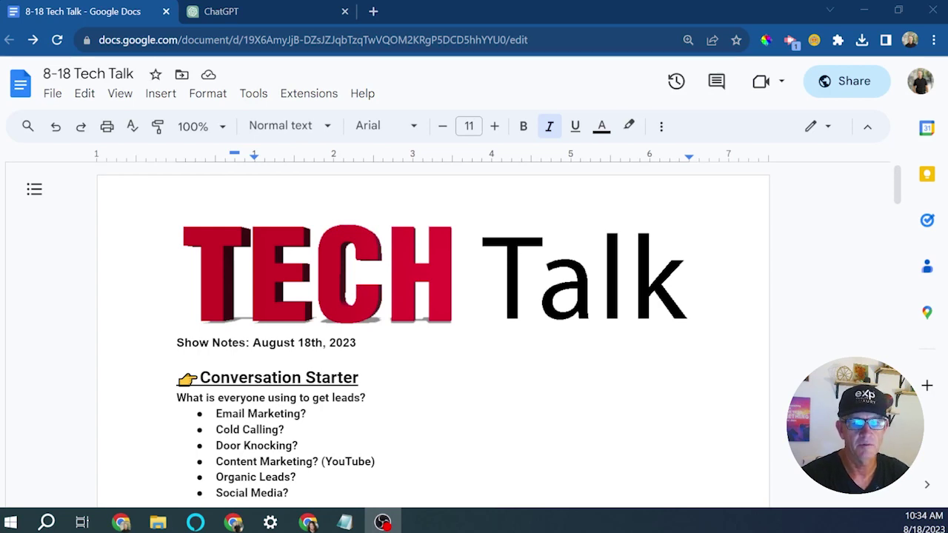
Step: Read the show notes through the ChatGPT Custom Instructions section, and check where the profile menu sits in ChatGPT
scroll(325, 402, "down", 1)
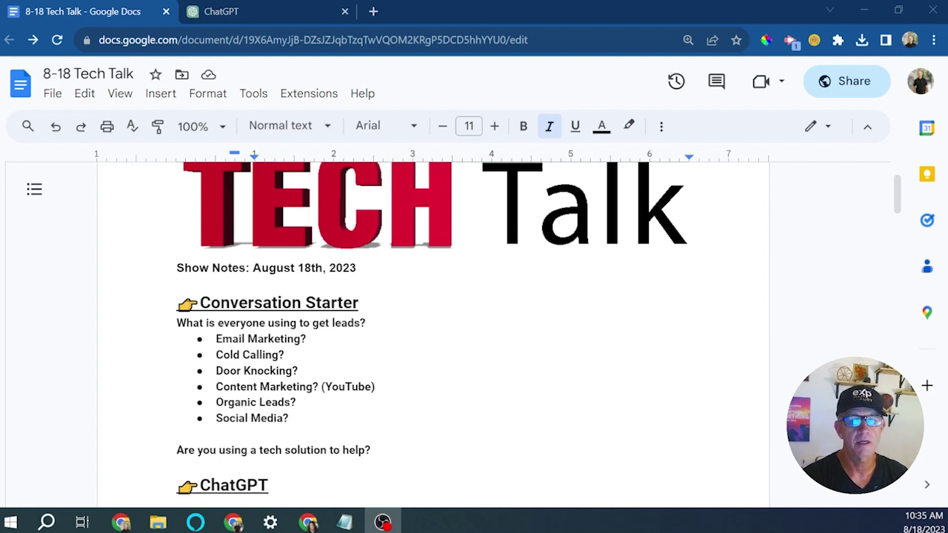
scroll(527, 281, "down", 5)
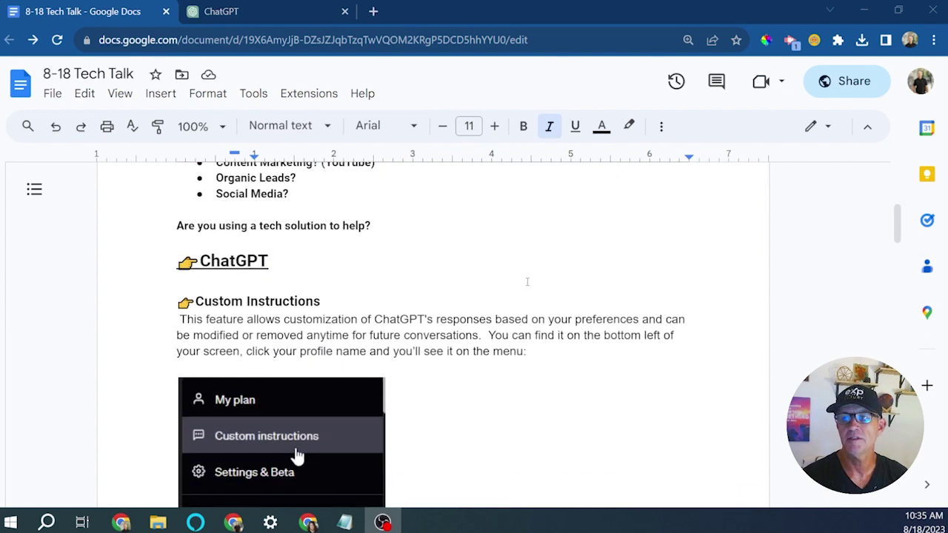
scroll(527, 281, "down", 2)
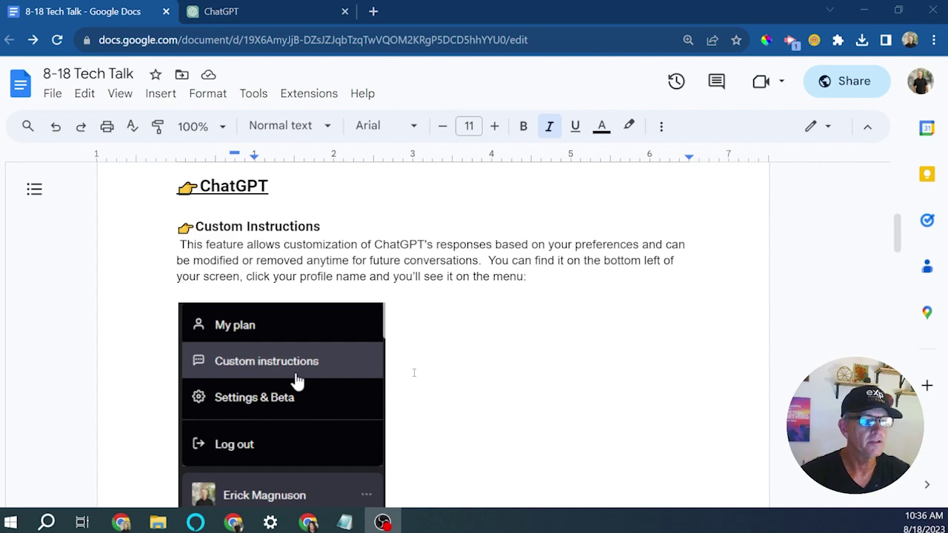
scroll(414, 370, "down", 1)
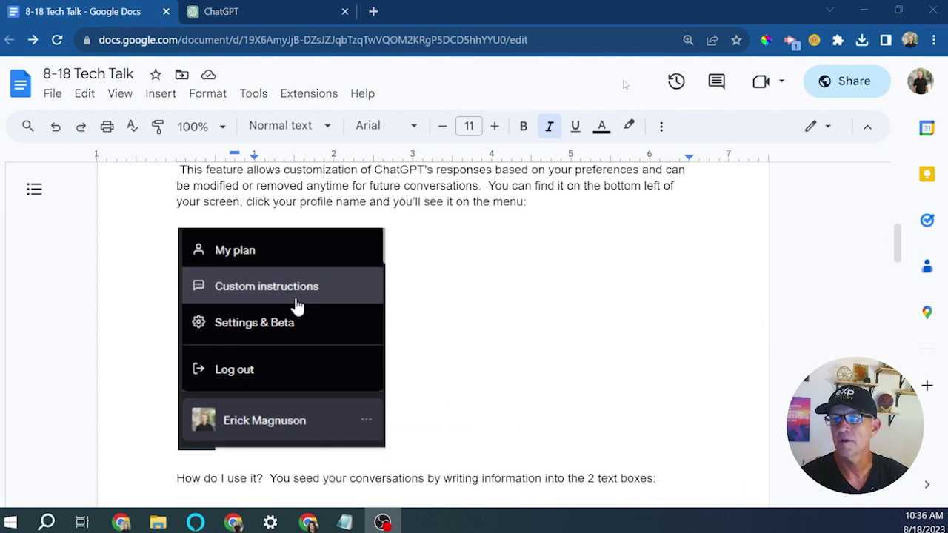
left_click(222, 12)
scroll(90, 415, "down", 1)
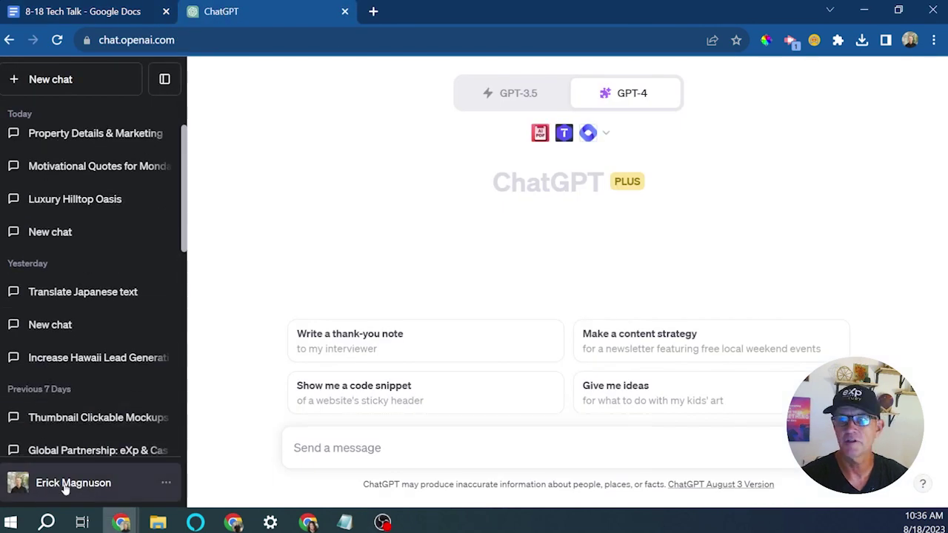
key("ctrl+shift+Tab")
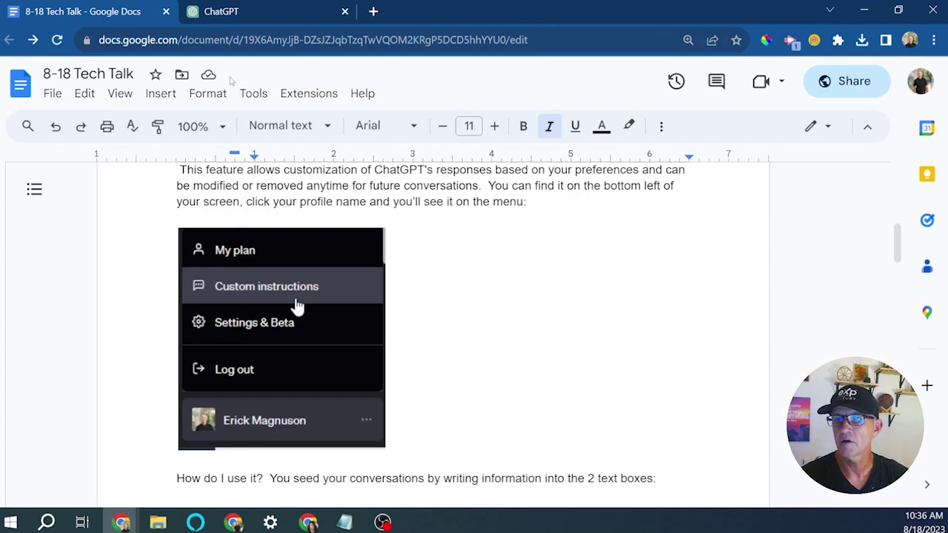
Step: Read the two Custom Instructions questions with their thought starters and the Easy Property Info prompts in the notes
scroll(278, 218, "down", 2)
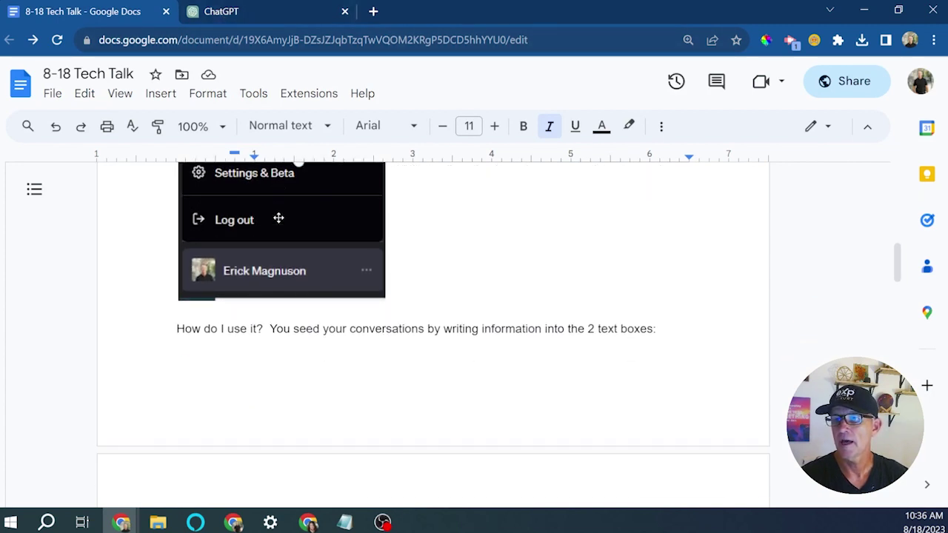
scroll(279, 218, "down", 5)
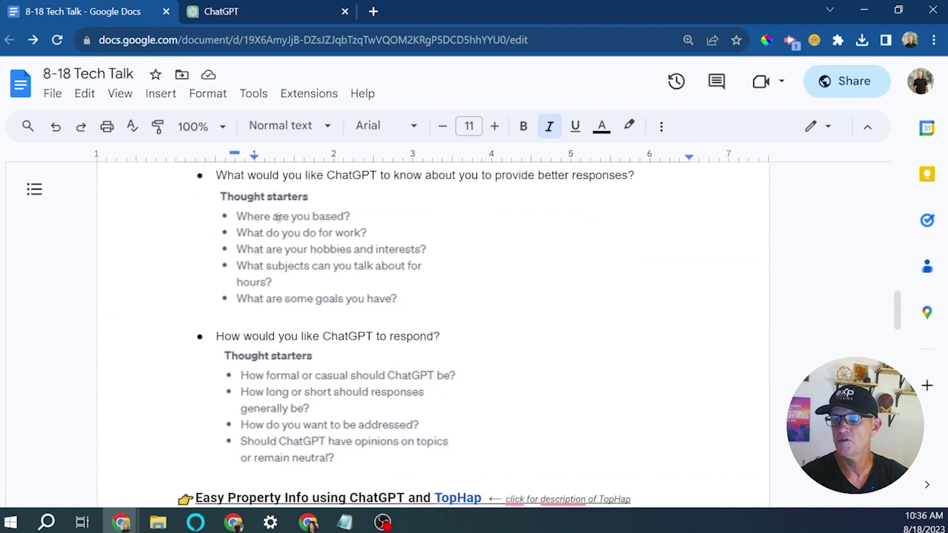
scroll(279, 218, "up", 1)
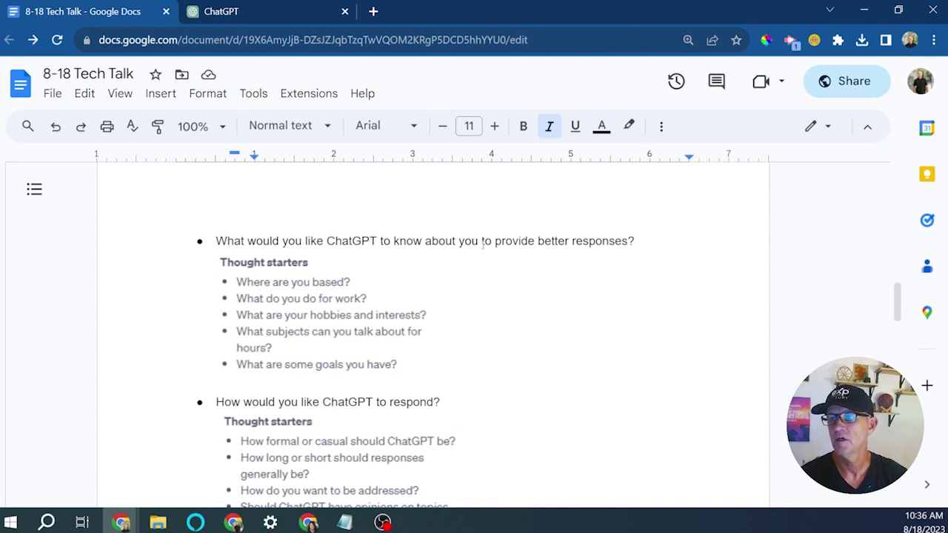
scroll(360, 277, "down", 1)
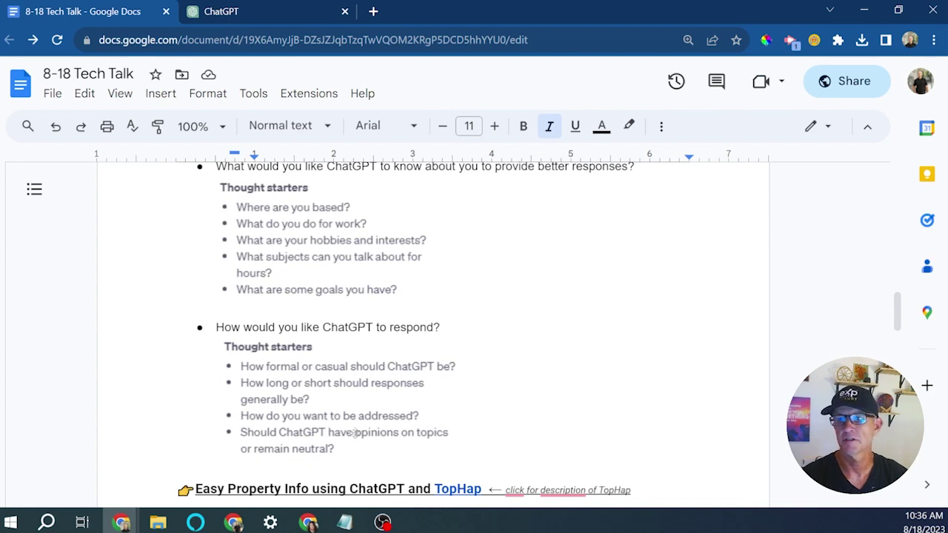
scroll(353, 420, "down", 2)
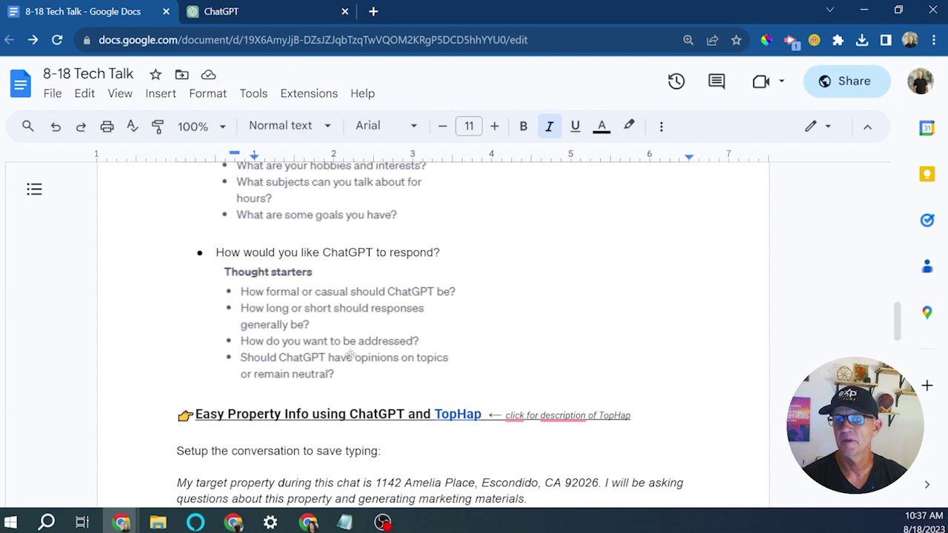
scroll(349, 355, "down", 3)
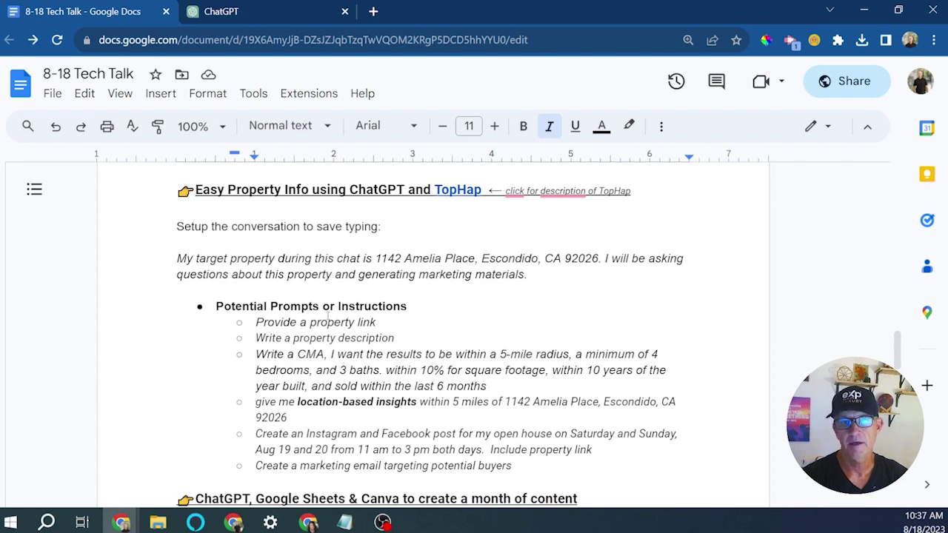
Step: Switch to ChatGPT and review the list of plugins available for GPT-4
left_click(270, 21)
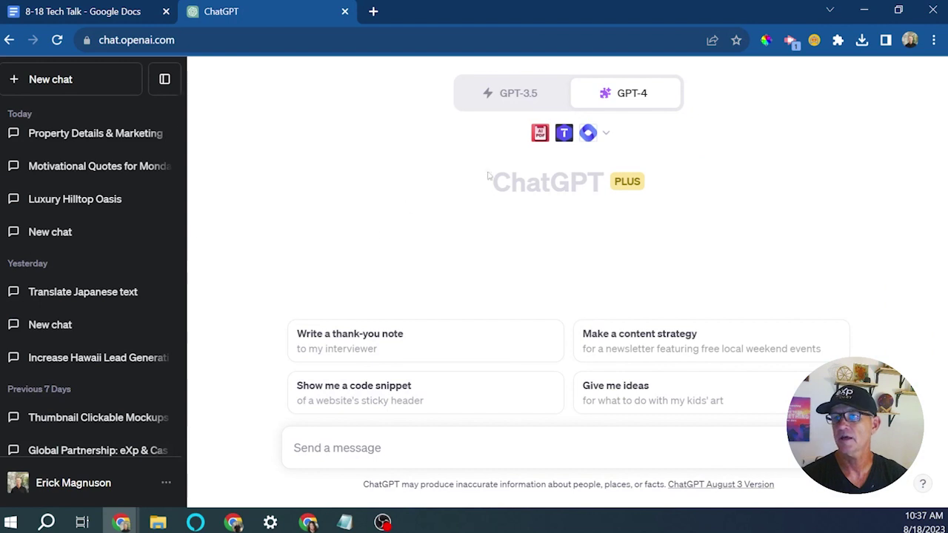
mouse_move(630, 93)
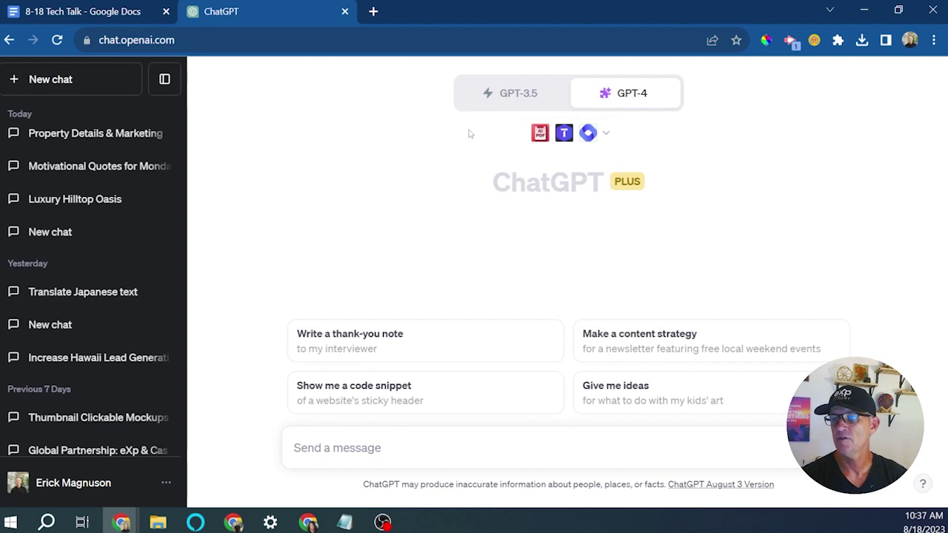
left_click(607, 136)
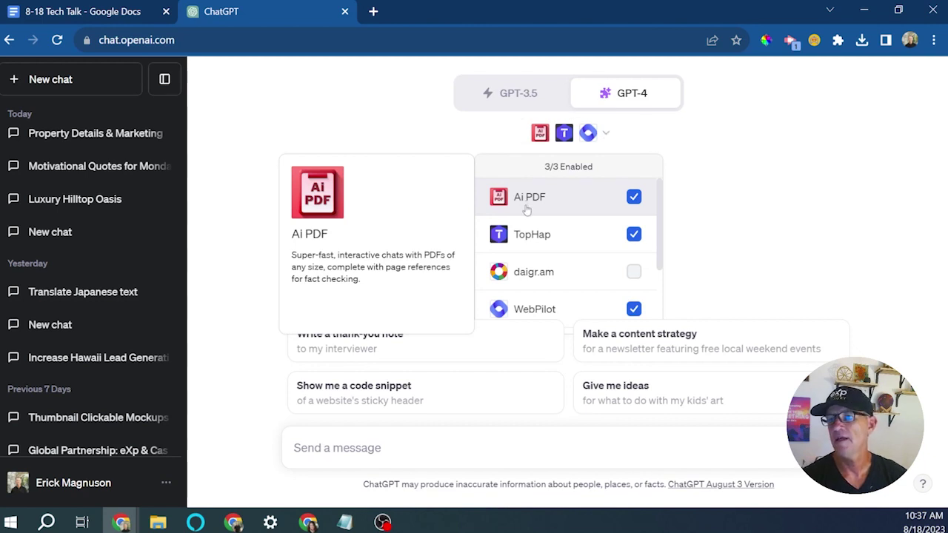
scroll(527, 222, "down", 2)
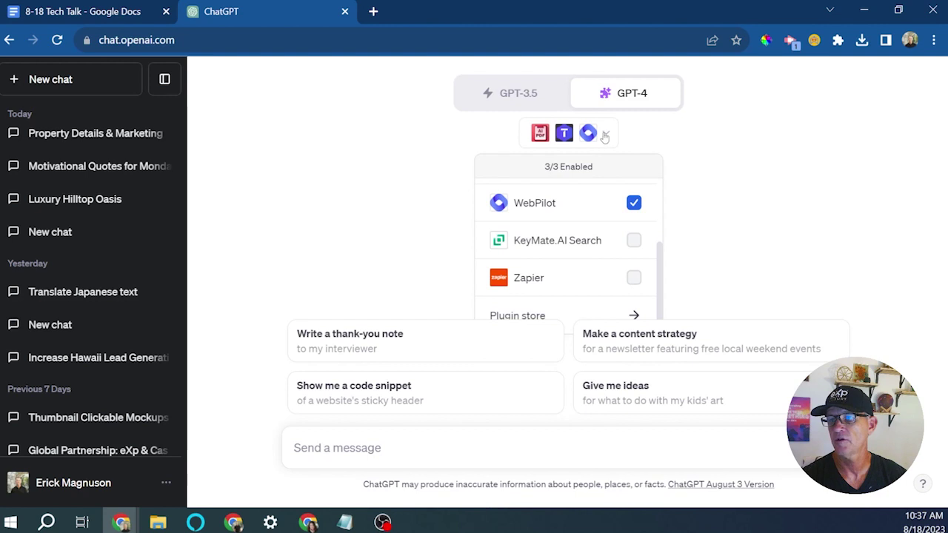
Step: Browse the popular plugins in the plugin store, close it, and review the enabled plugins list again
left_click(527, 316)
scroll(417, 303, "down", 2)
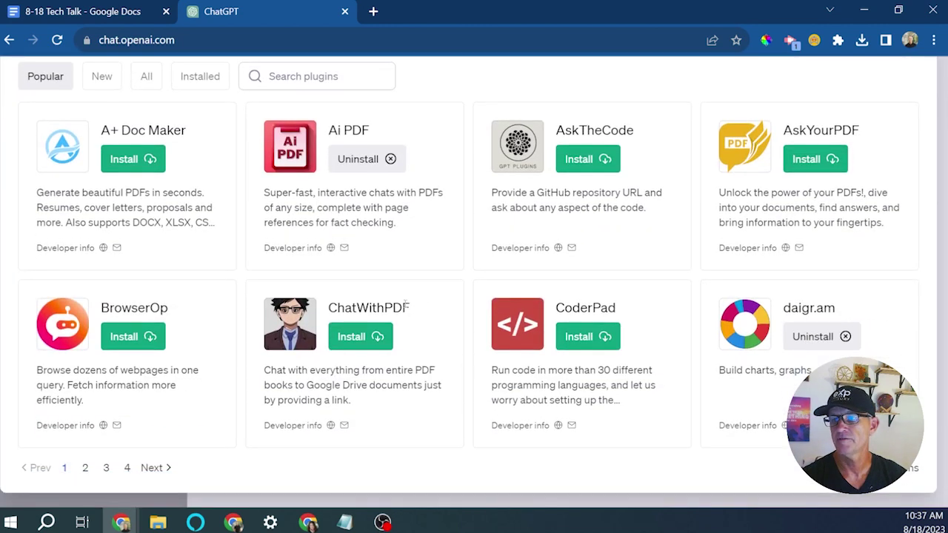
scroll(400, 306, "up", 1)
scroll(400, 306, "down", 1)
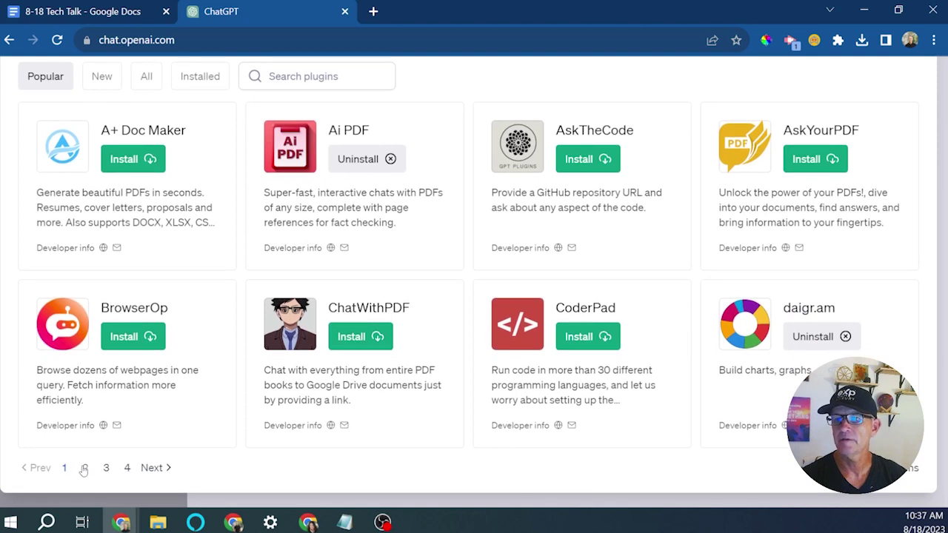
scroll(208, 385, "up", 2)
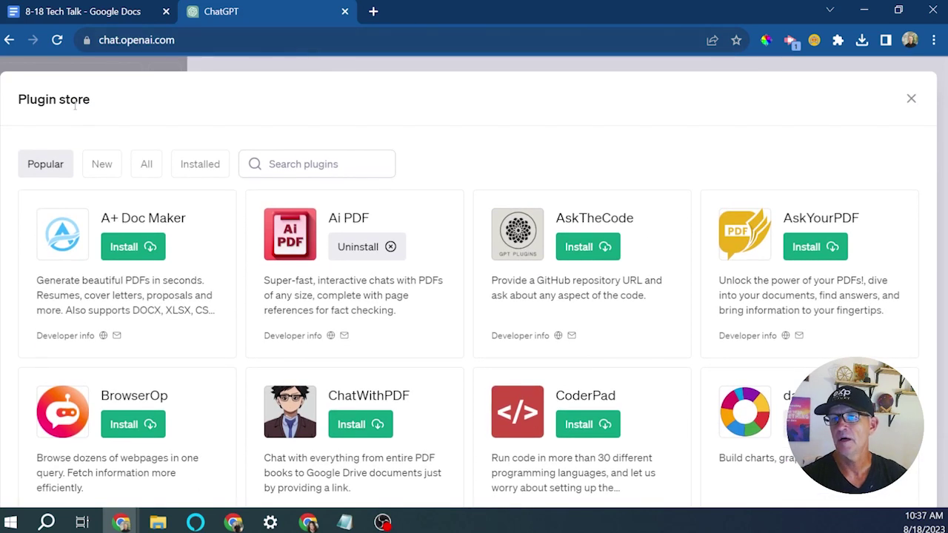
left_click(912, 98)
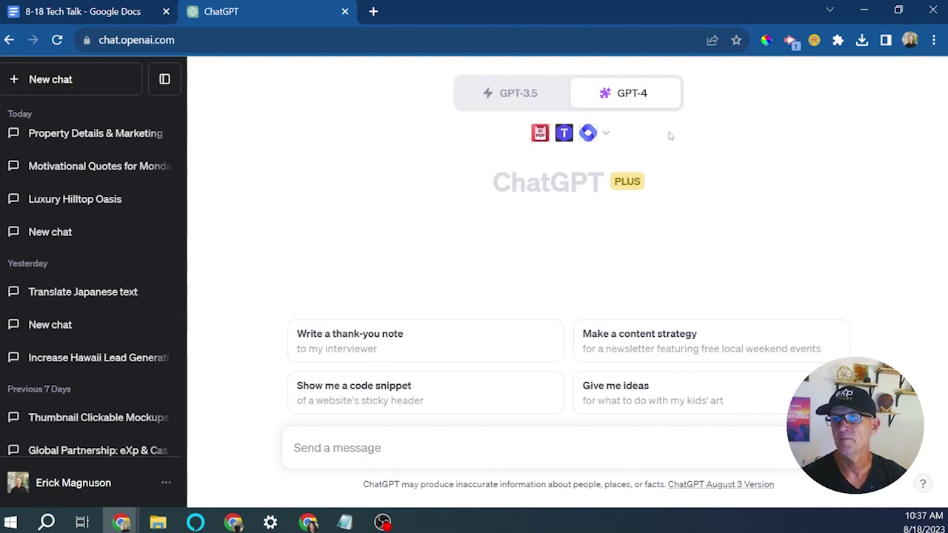
left_click(608, 133)
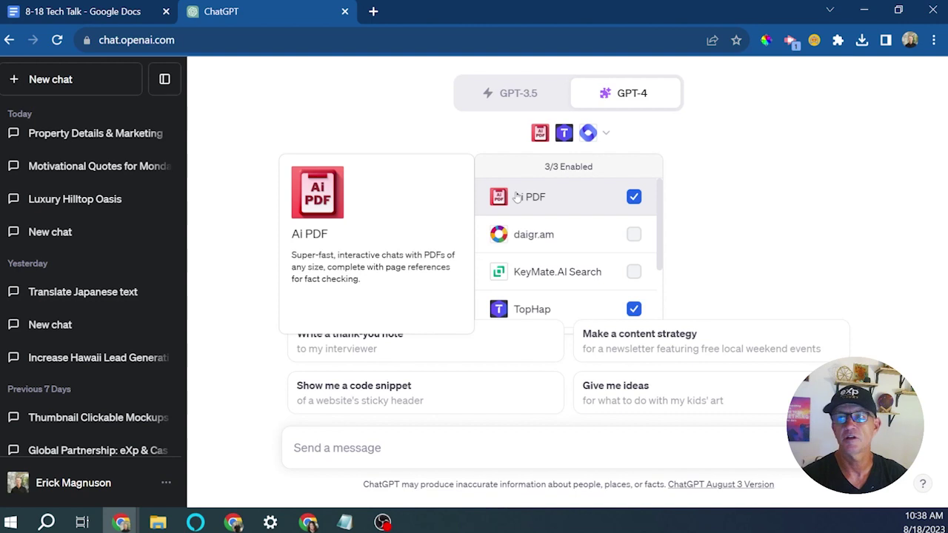
scroll(567, 296, "down", 2)
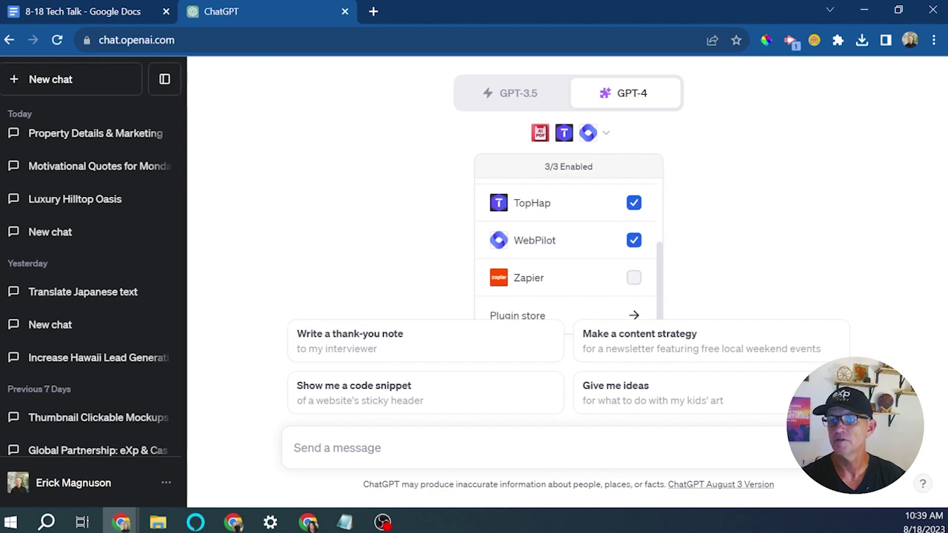
Step: Switch back to the 8-18 Tech Talk document and read the TopHap property info section with its potential prompts
left_click(111, 10)
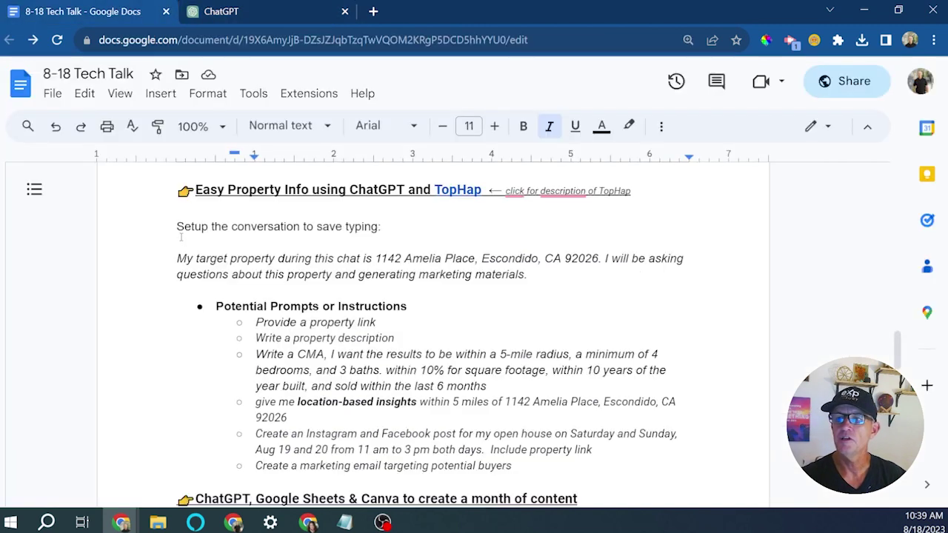
scroll(182, 234, "down", 2)
scroll(183, 233, "down", 5)
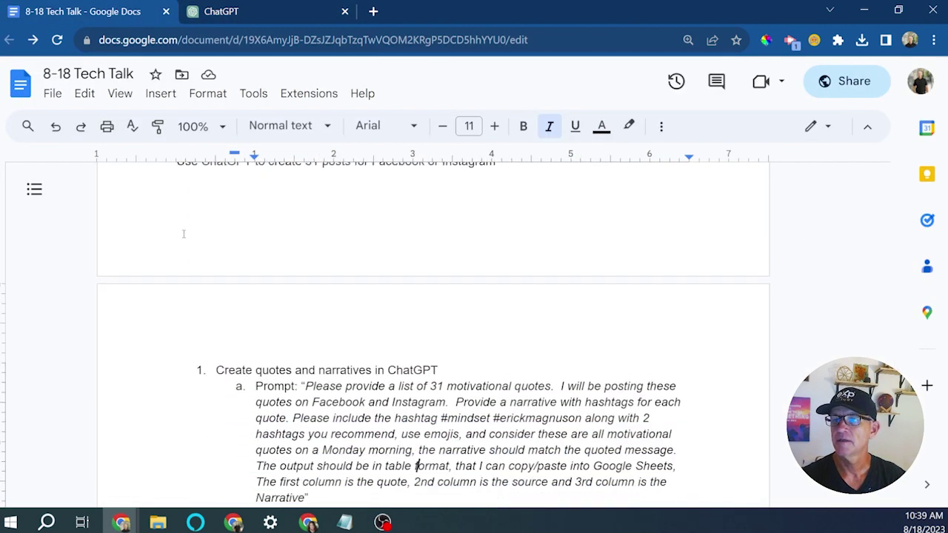
scroll(183, 234, "up", 10)
scroll(183, 234, "up", 7)
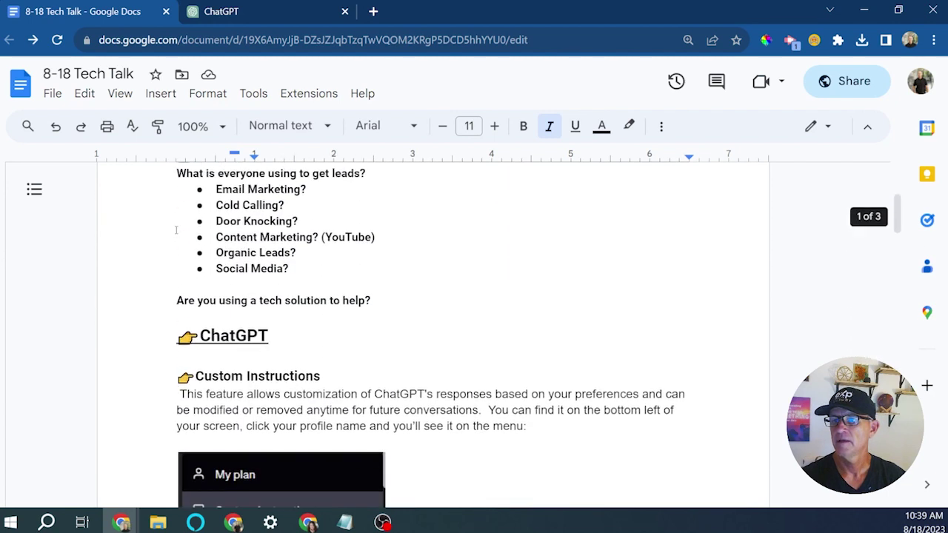
scroll(178, 231, "down", 6)
scroll(176, 231, "down", 8)
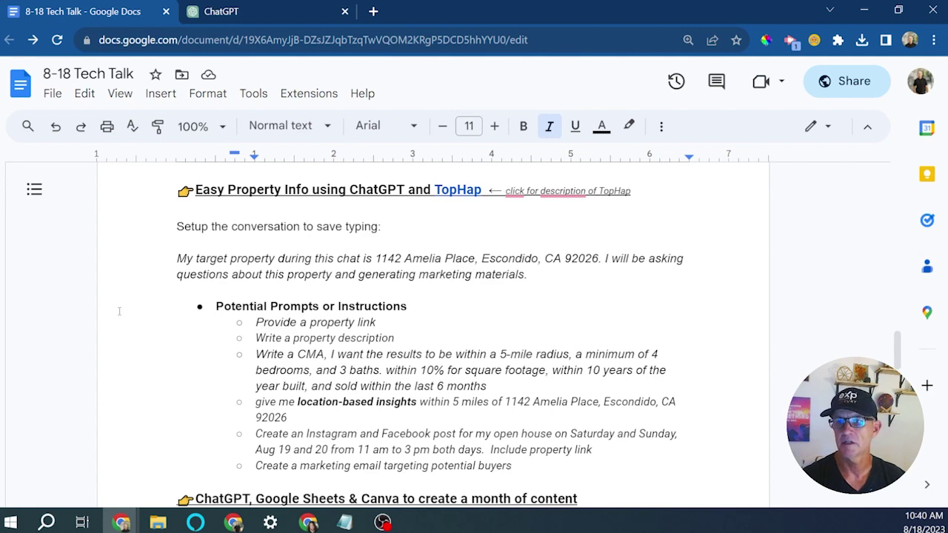
scroll(141, 309, "down", 1)
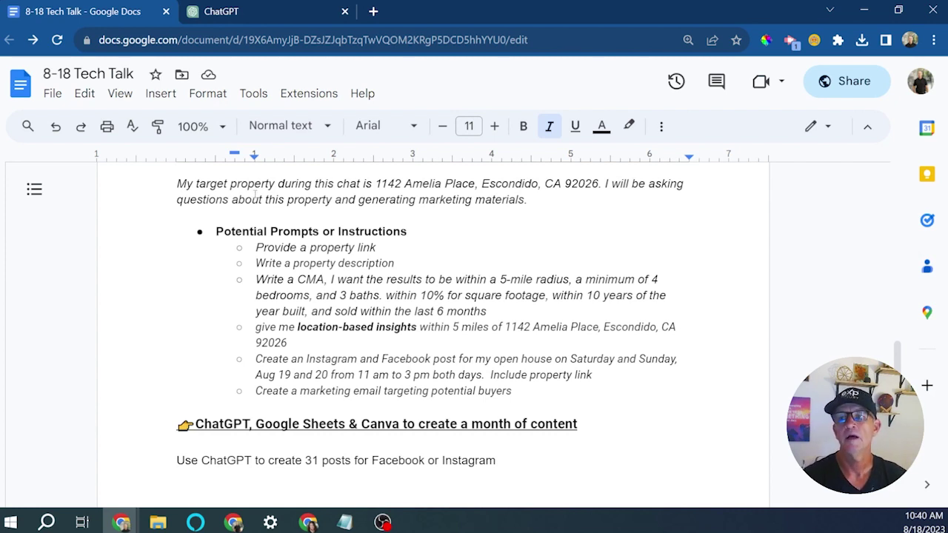
scroll(255, 195, "up", 2)
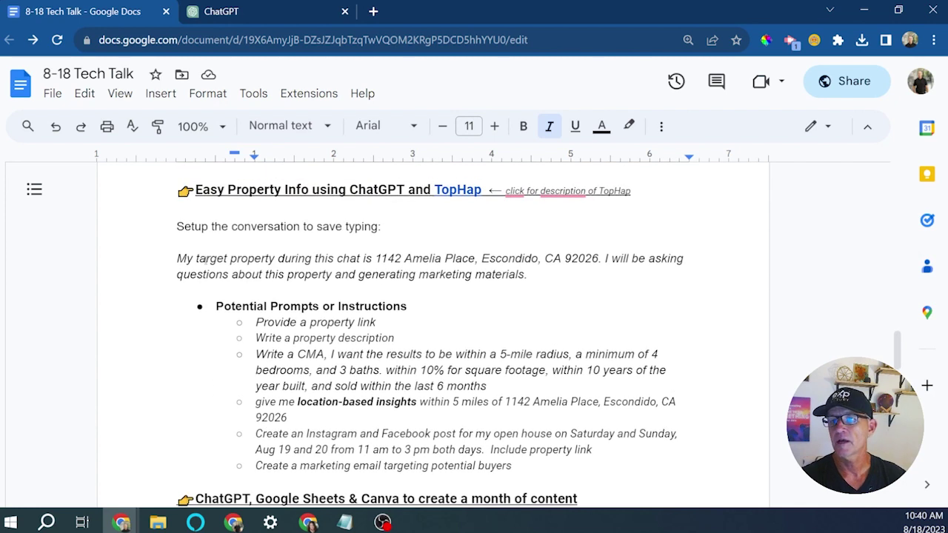
Step: Copy the target-property setup prompt from the show notes and send it as the opening message of the GPT-4 chat in ChatGPT
left_click_drag(179, 259, 548, 277)
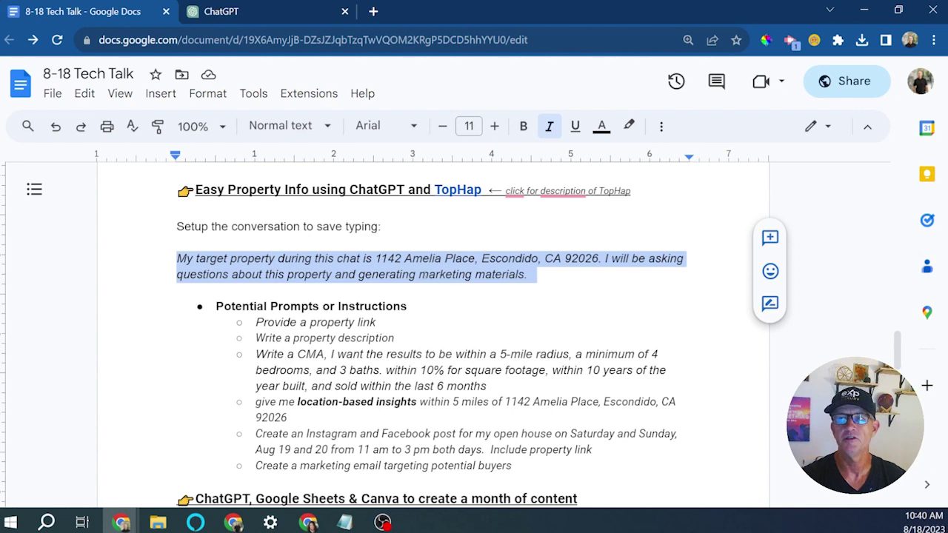
right_click(423, 275)
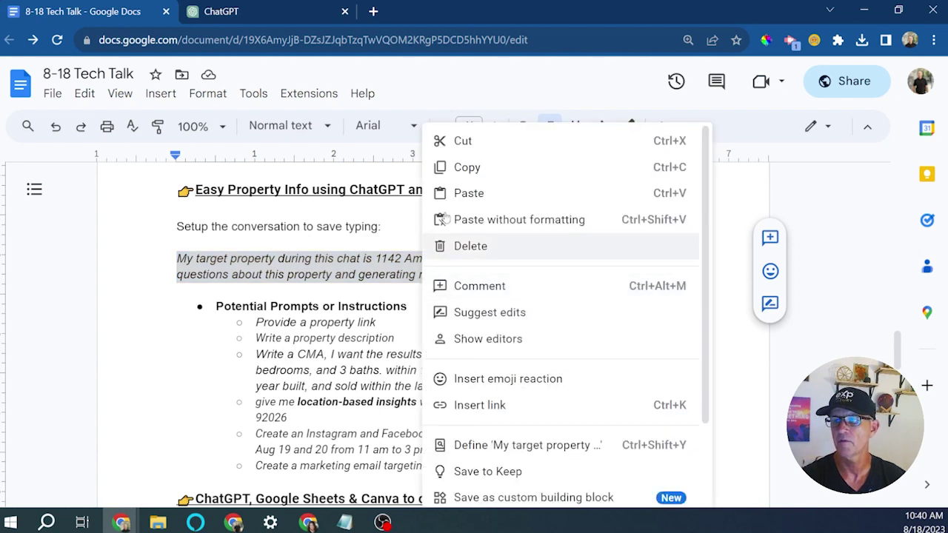
left_click(452, 169)
left_click(280, 16)
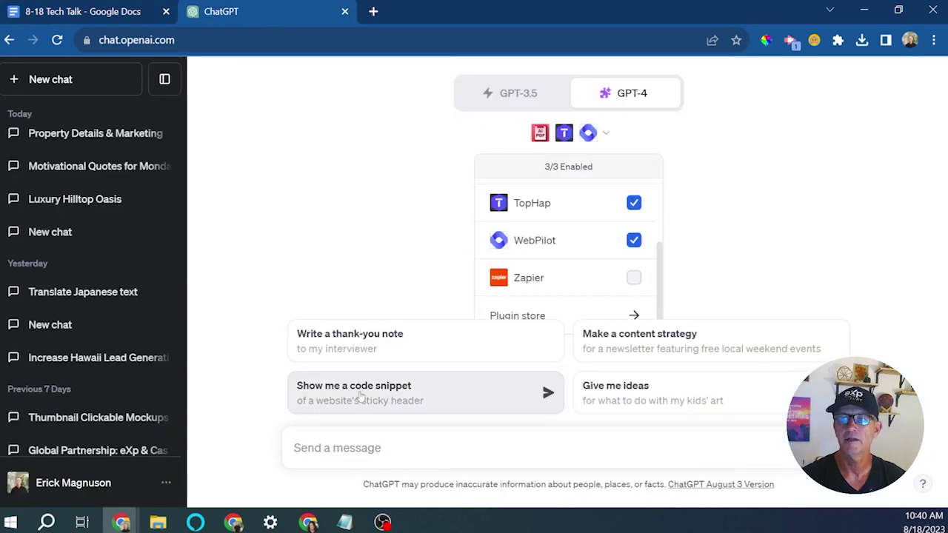
left_click(359, 447)
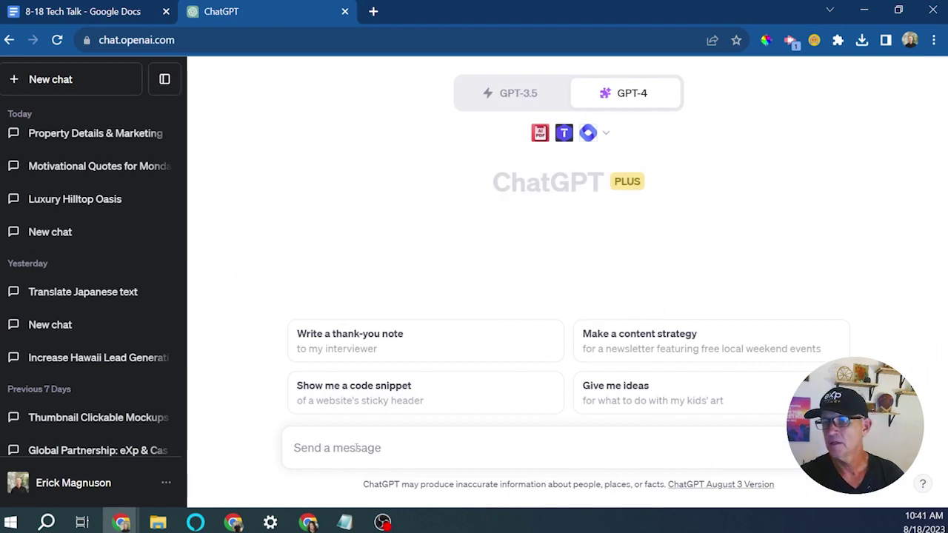
key("ctrl+v")
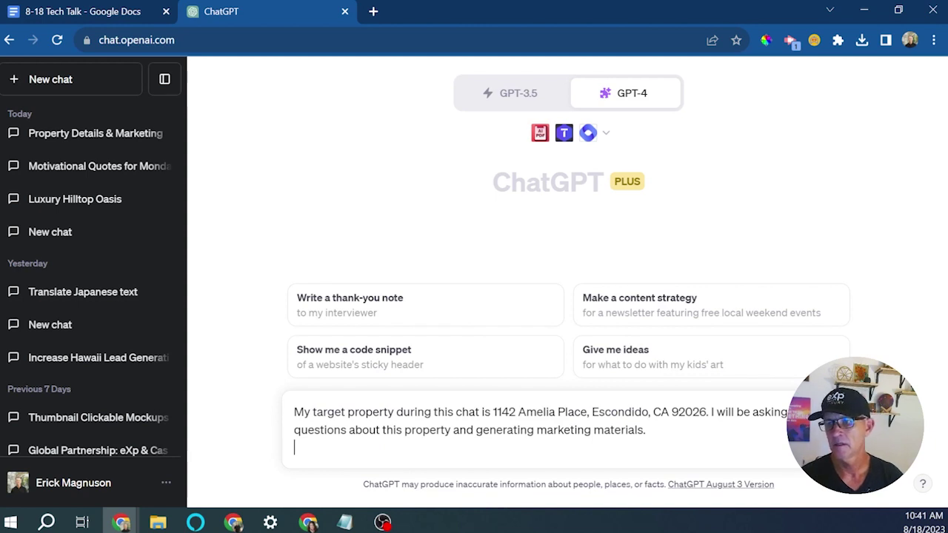
key("Return")
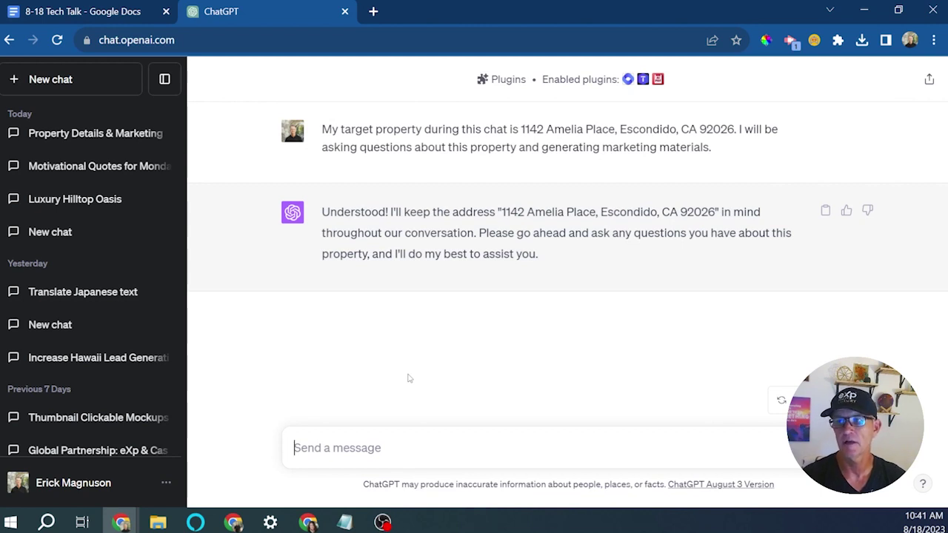
Step: Copy the prompt "Provide a property link" from the 8-18 Tech Talk document and send it in the ChatGPT conversation
left_click(67, 12)
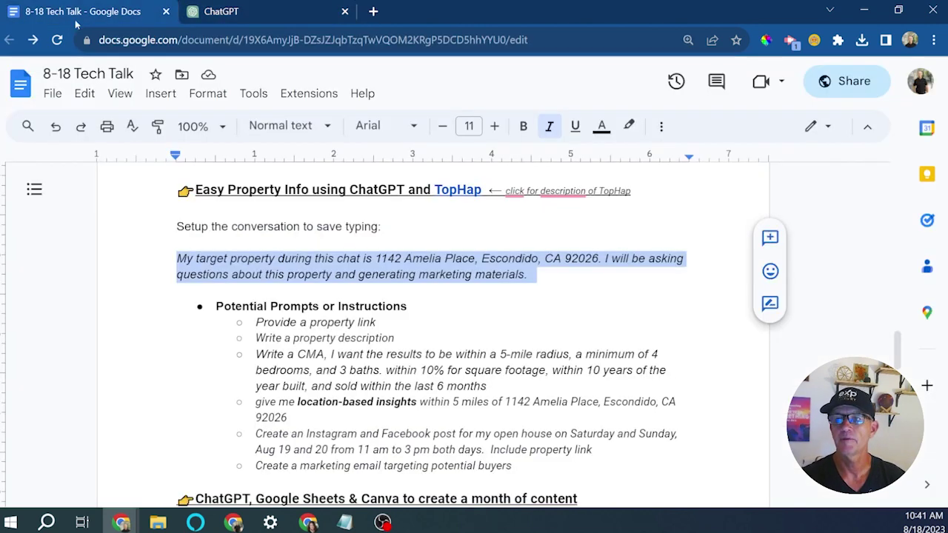
scroll(207, 331, "up", 1)
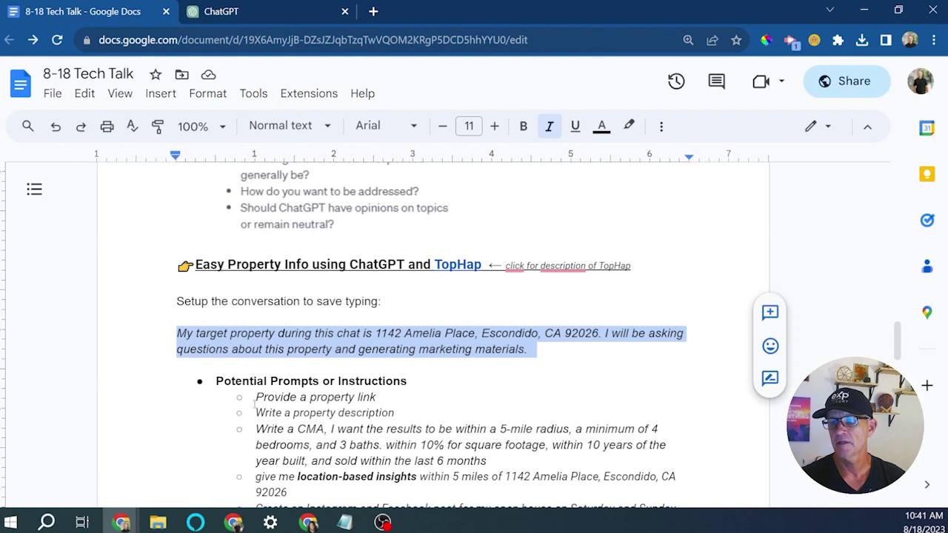
left_click_drag(254, 398, 383, 397)
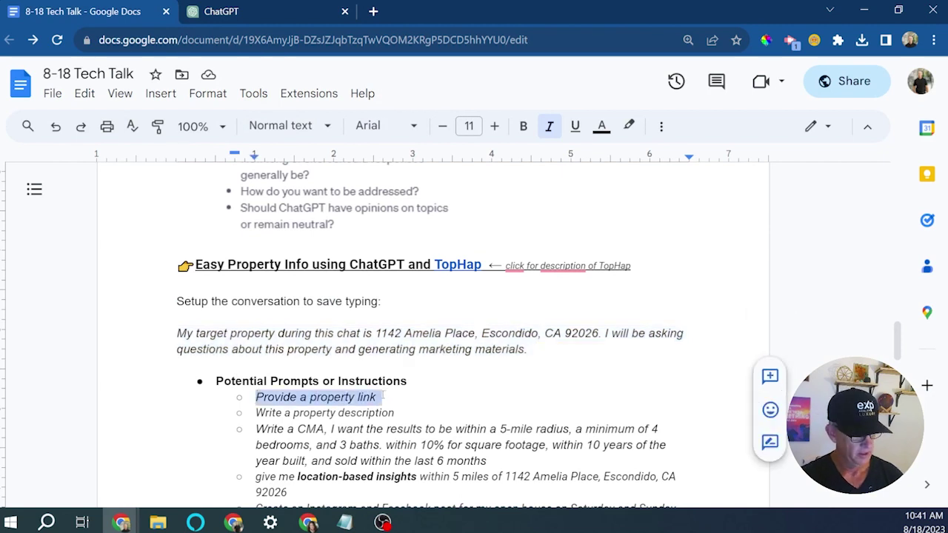
left_click(266, 10)
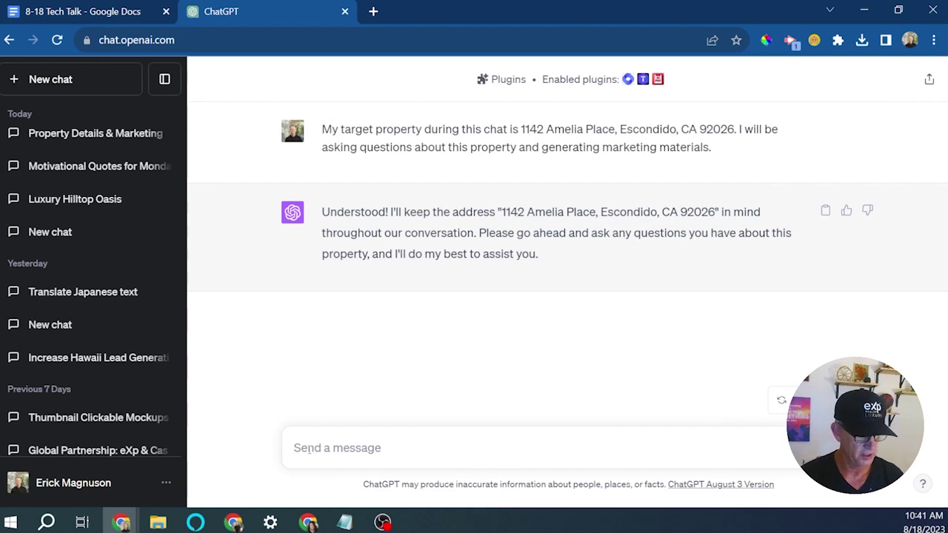
key("ctrl+v")
key("Return")
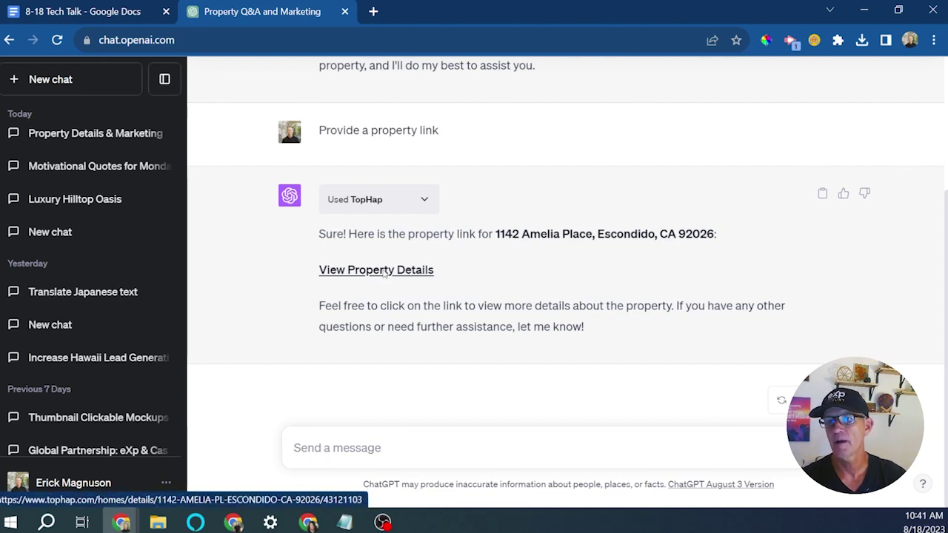
Step: Open the View Property Details link from the reply and look over the TopHap page's sale information, photos and property facts
left_click(383, 272)
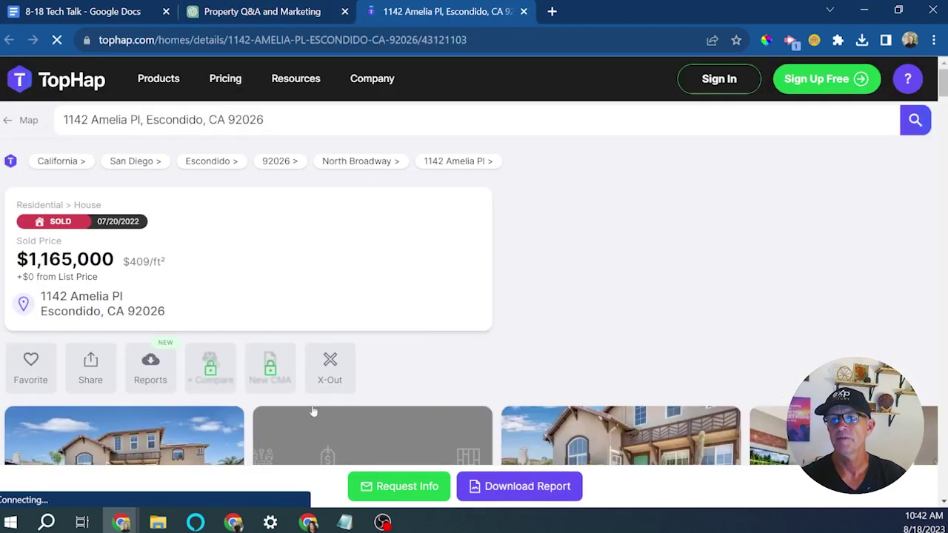
scroll(226, 335, "down", 2)
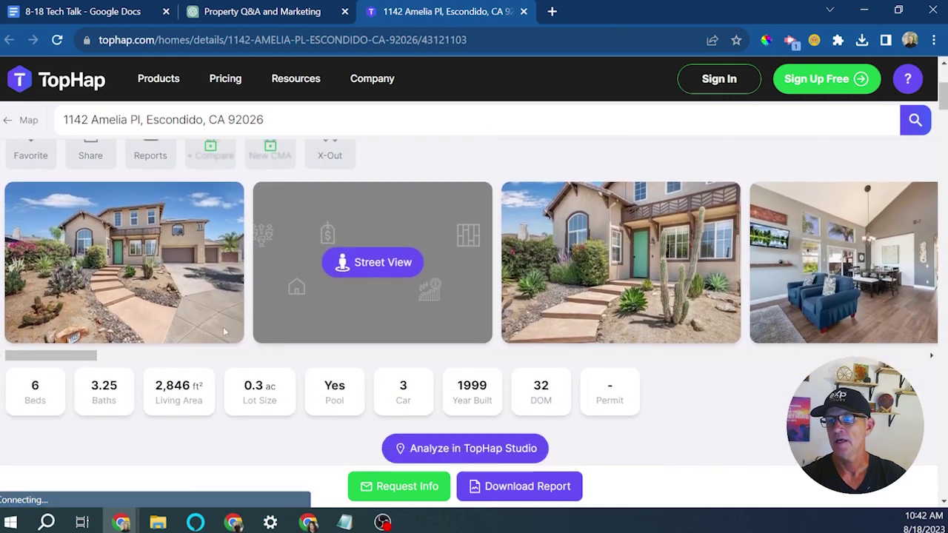
scroll(226, 334, "up", 3)
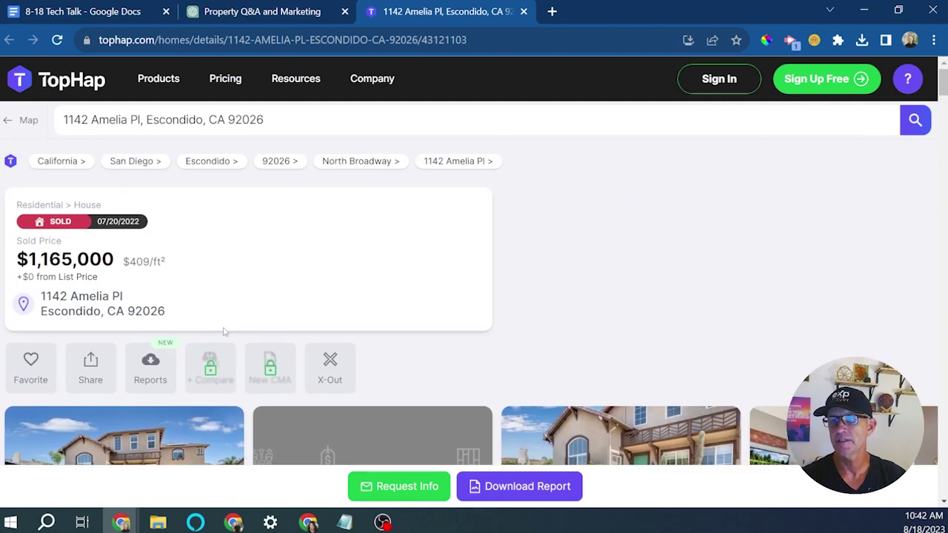
scroll(224, 331, "down", 5)
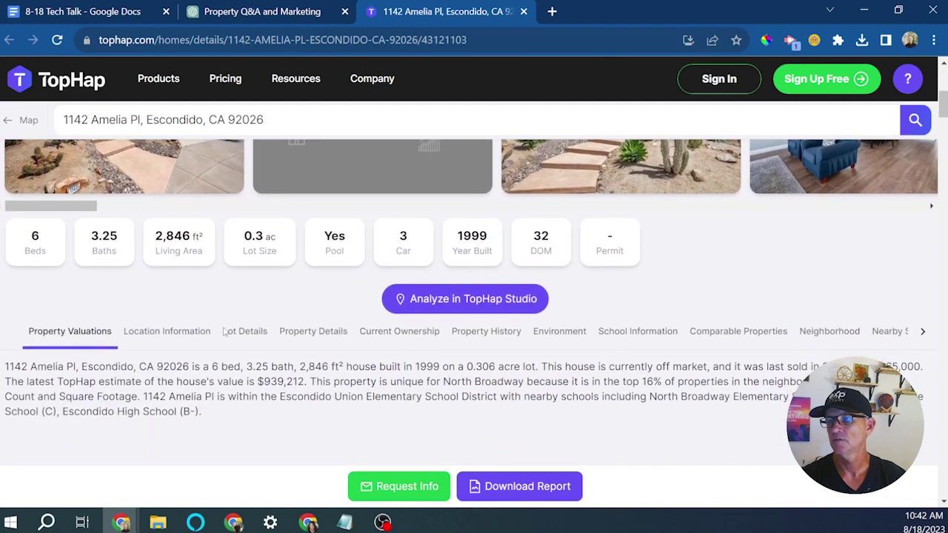
scroll(225, 331, "up", 5)
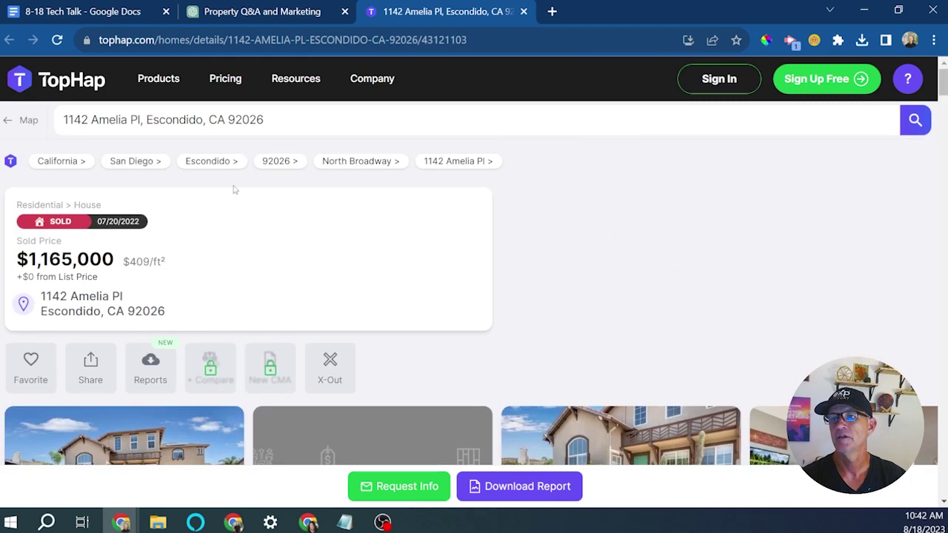
Step: Copy the prompt "Write a property description" from the 8-18 Tech Talk document and send it in the ChatGPT conversation
left_click(240, 11)
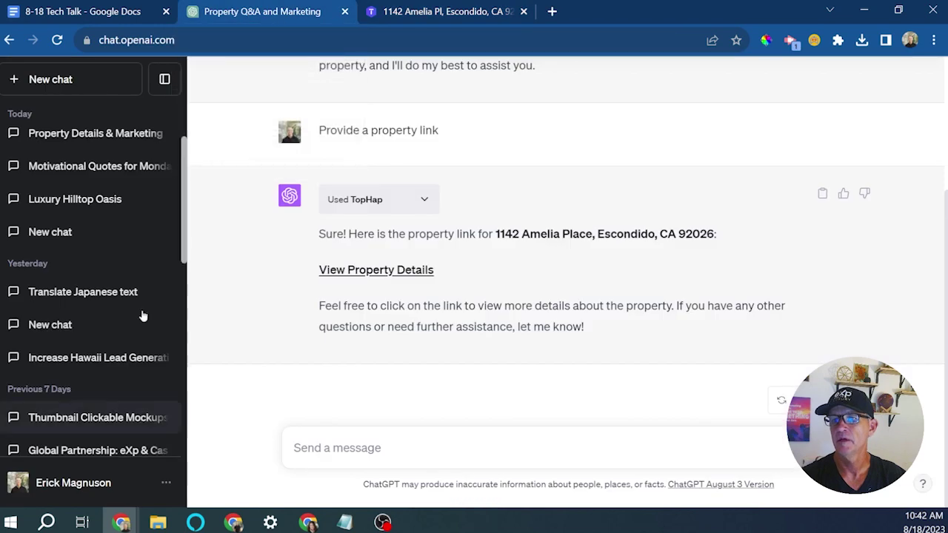
left_click(49, 4)
scroll(260, 384, "down", 2)
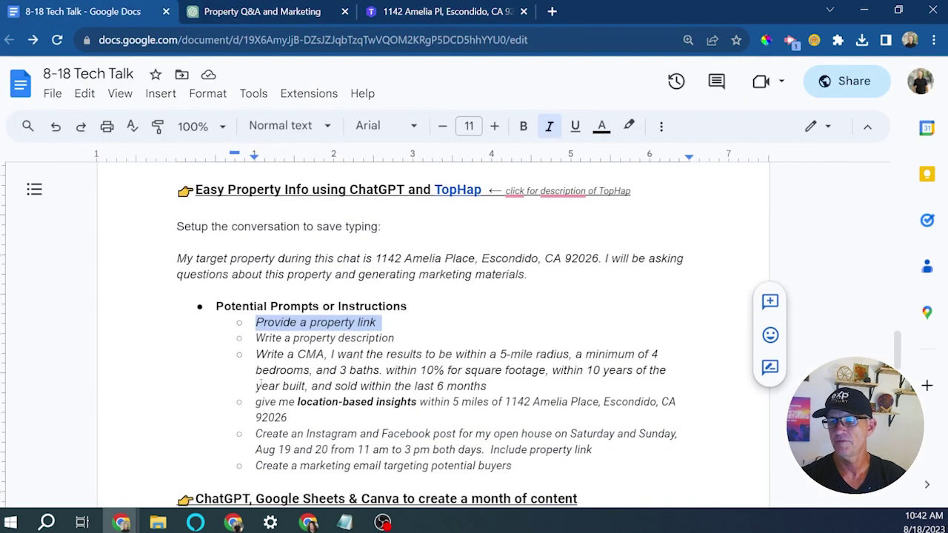
left_click_drag(256, 339, 372, 339)
right_click(373, 339)
left_click(399, 167)
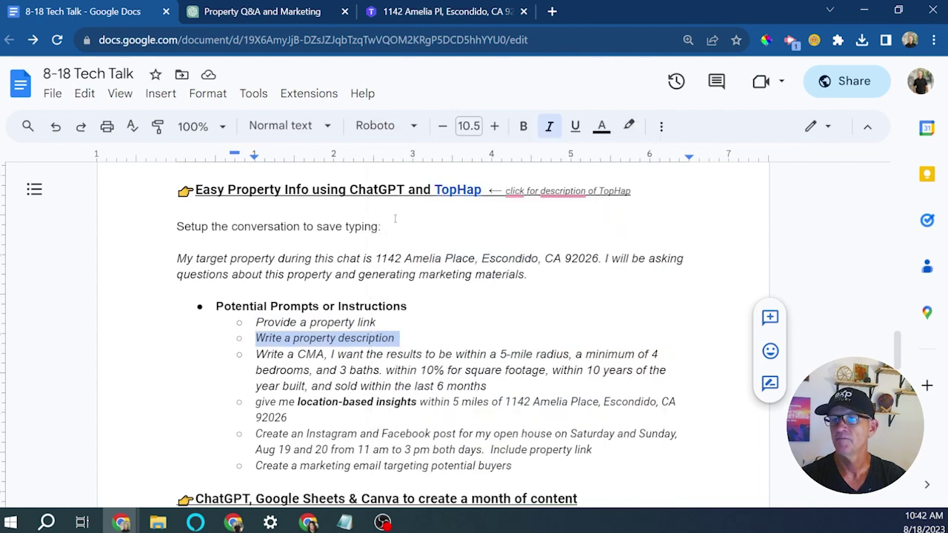
left_click(412, 9)
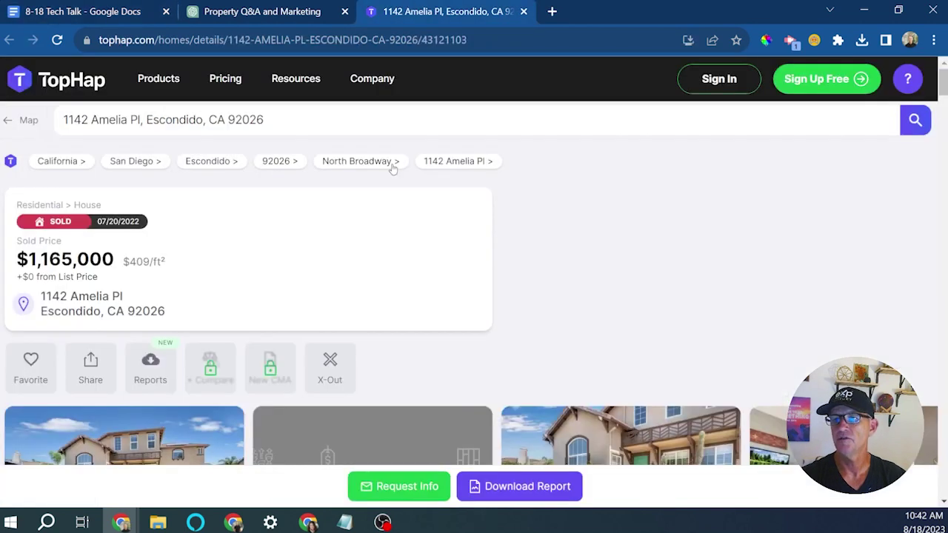
left_click(268, 9)
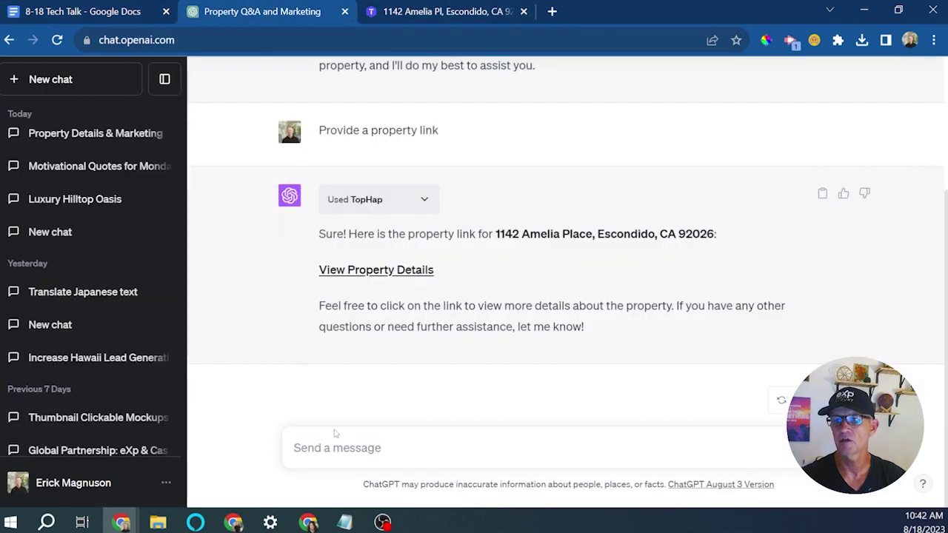
right_click(324, 450)
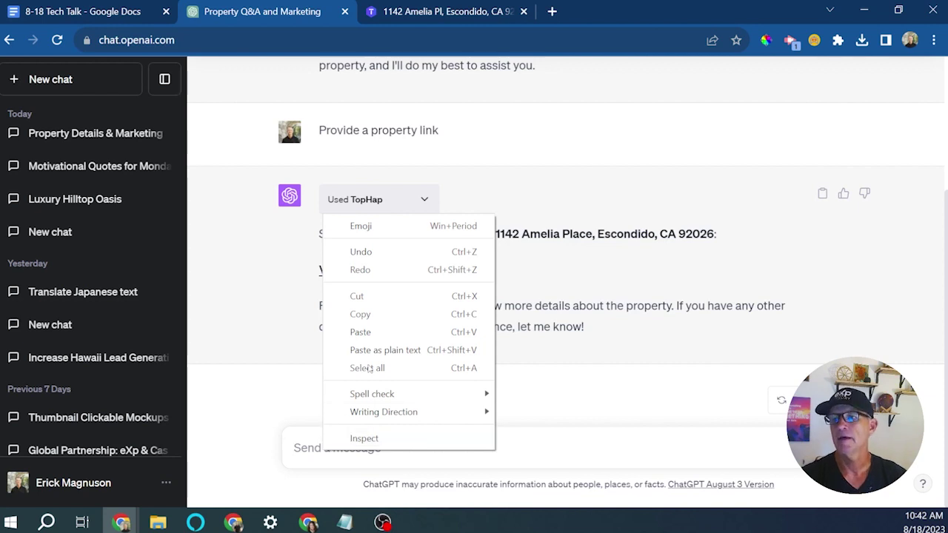
left_click(363, 339)
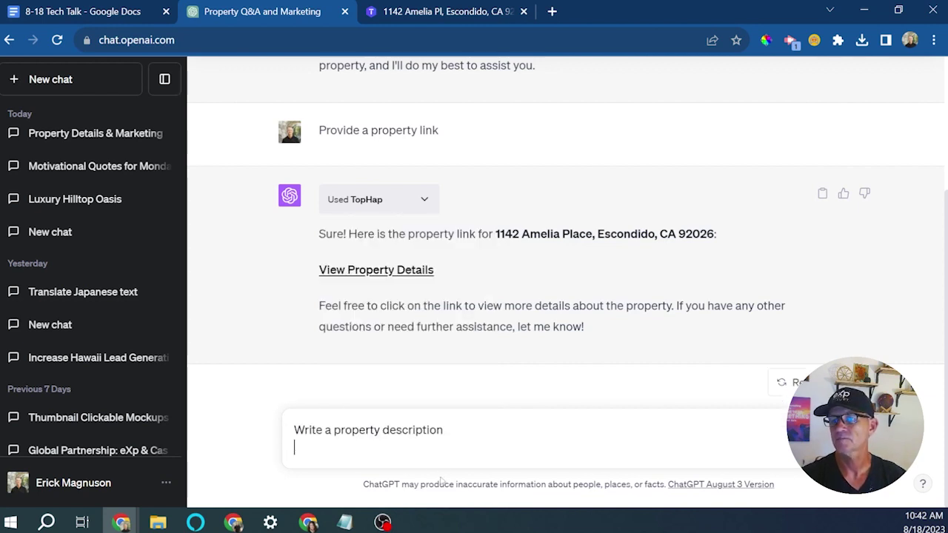
key("Return")
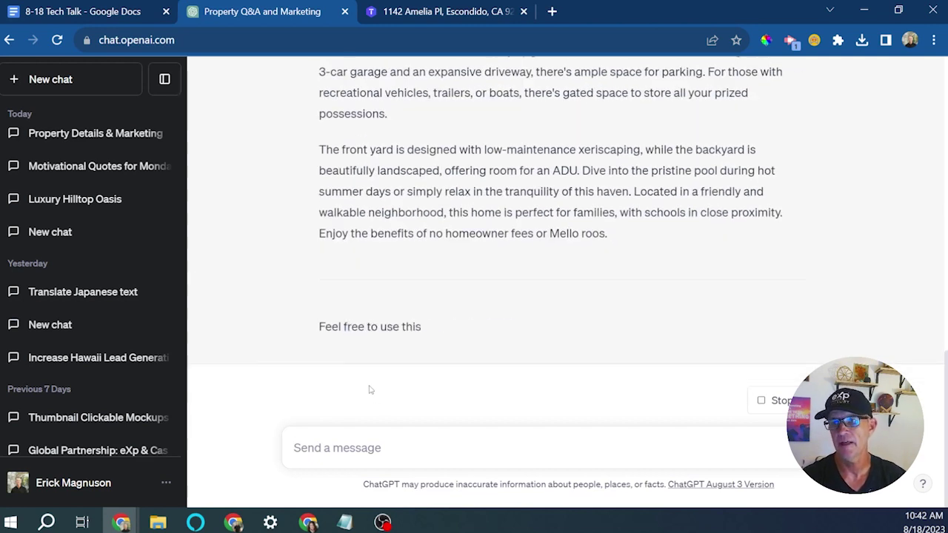
Step: Read through the generated property description in the ChatGPT reply
scroll(418, 305, "up", 4)
scroll(418, 305, "up", 1)
scroll(418, 307, "down", 3)
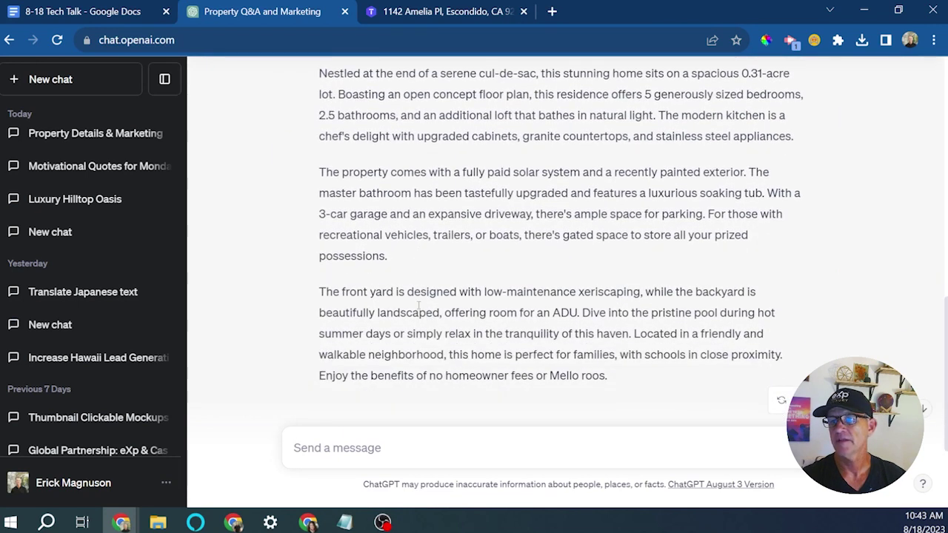
scroll(417, 305, "down", 3)
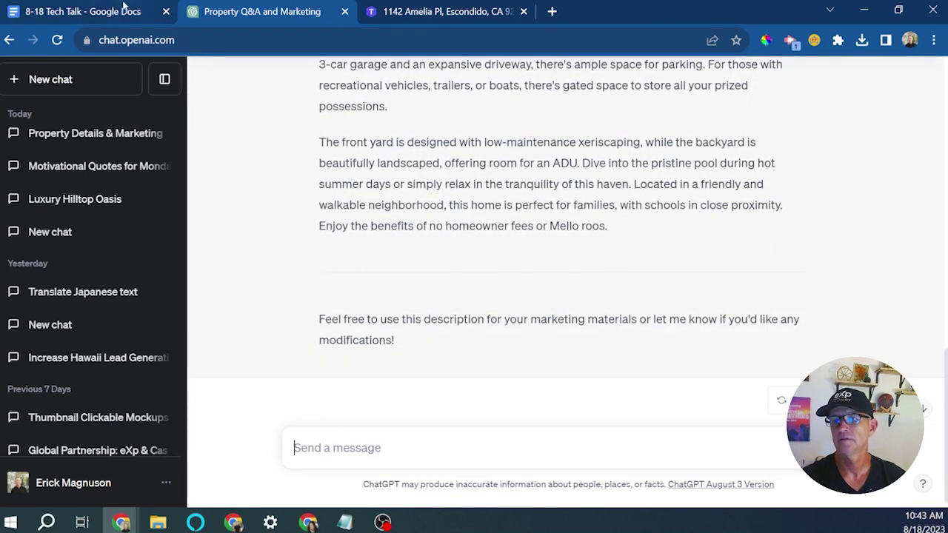
scroll(372, 236, "up", 3)
scroll(372, 236, "down", 1)
scroll(372, 236, "down", 2)
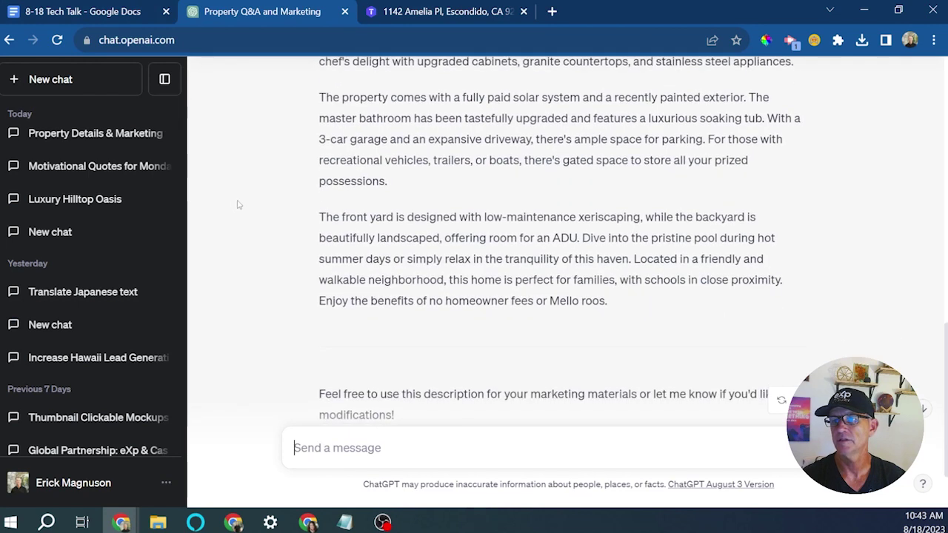
Step: Copy the CMA prompt with the 5-mile radius and 4-bedroom, 3-bath minimum from the 8-18 Tech Talk document and send it in ChatGPT
left_click(89, 10)
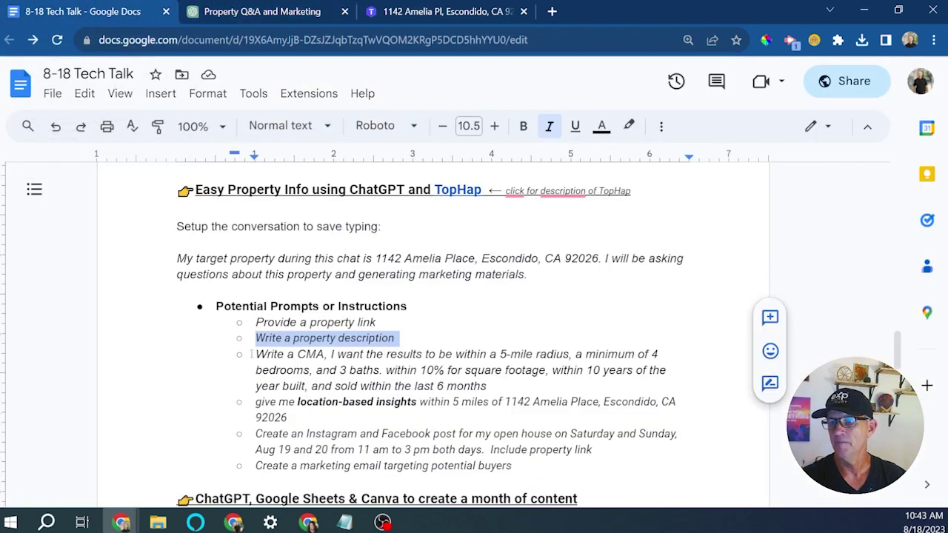
left_click_drag(256, 354, 493, 389)
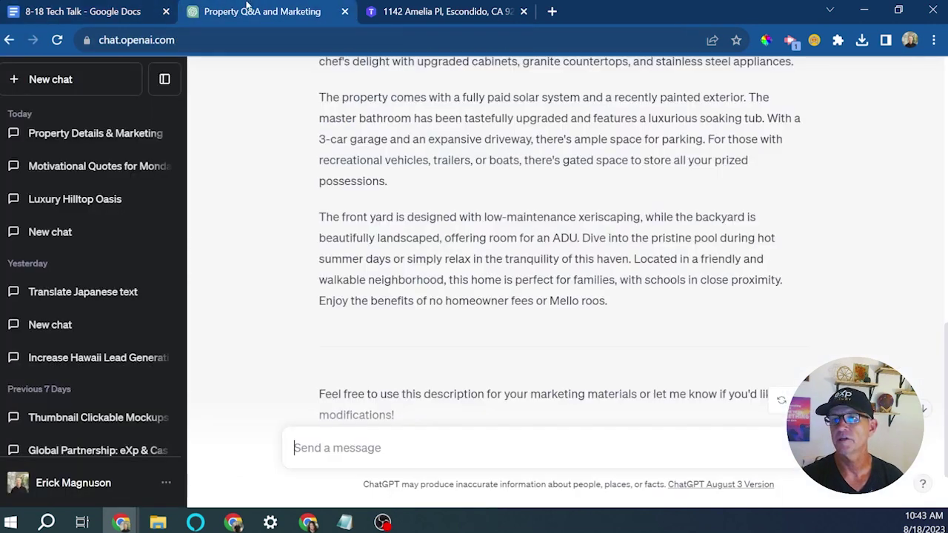
left_click(250, 10)
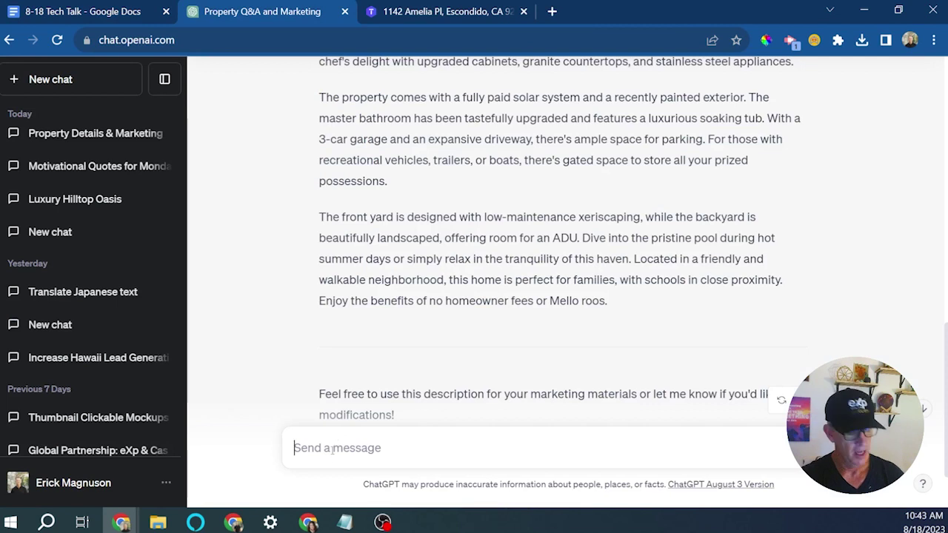
key("ctrl+v")
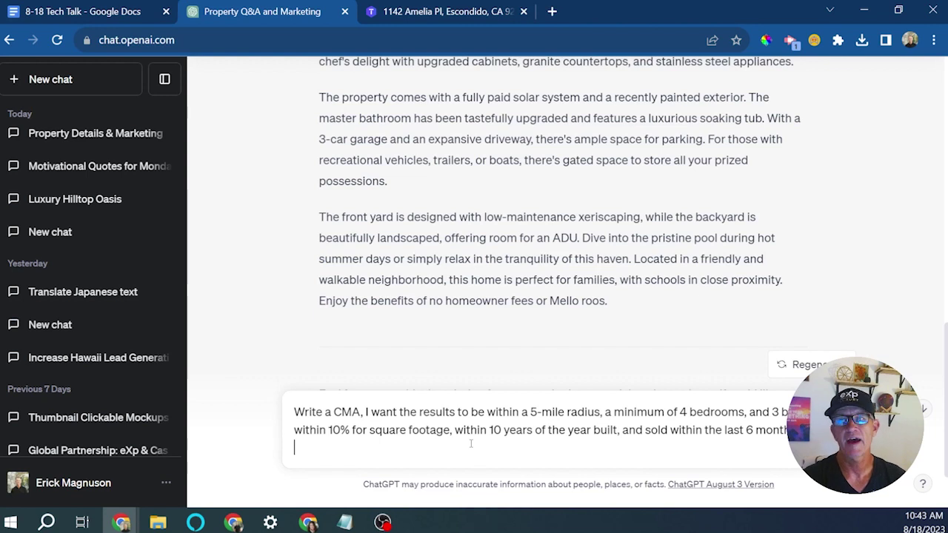
left_click(113, 8)
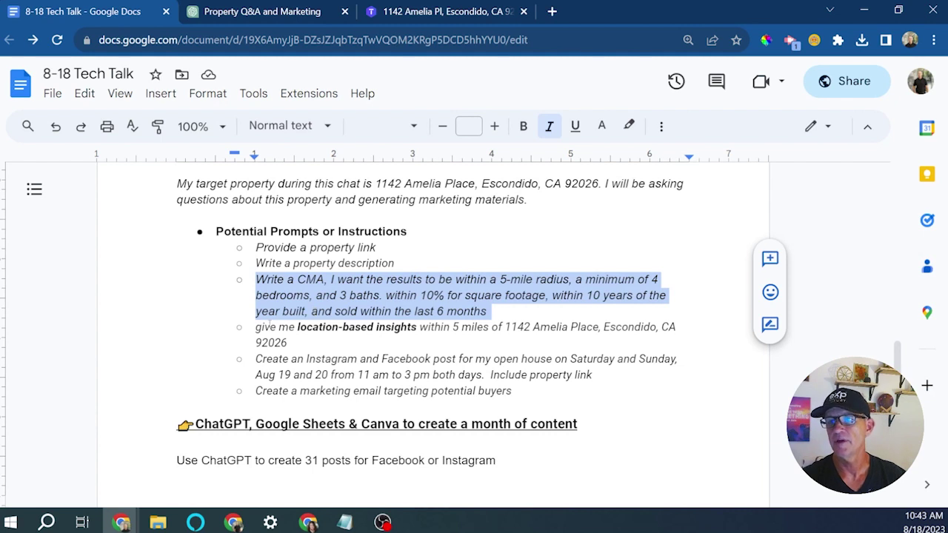
left_click(237, 11)
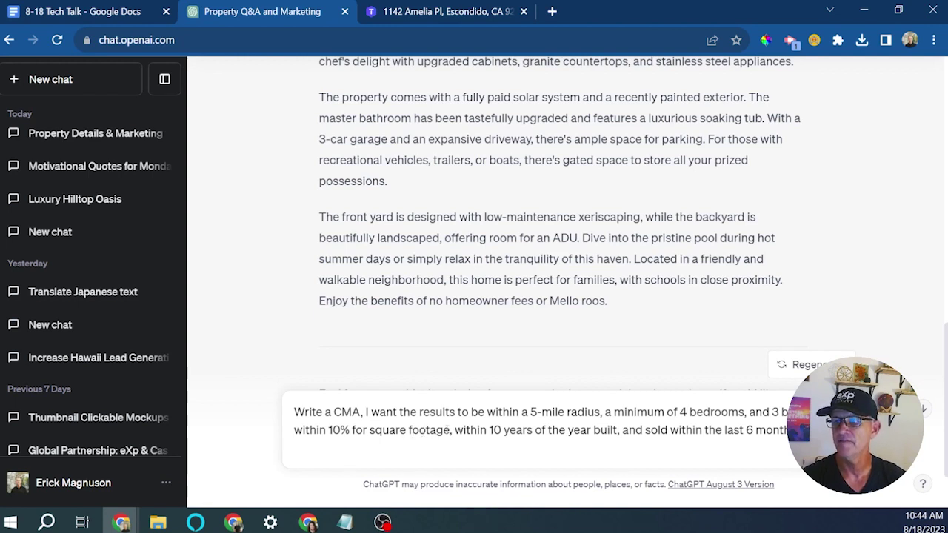
left_click(463, 448)
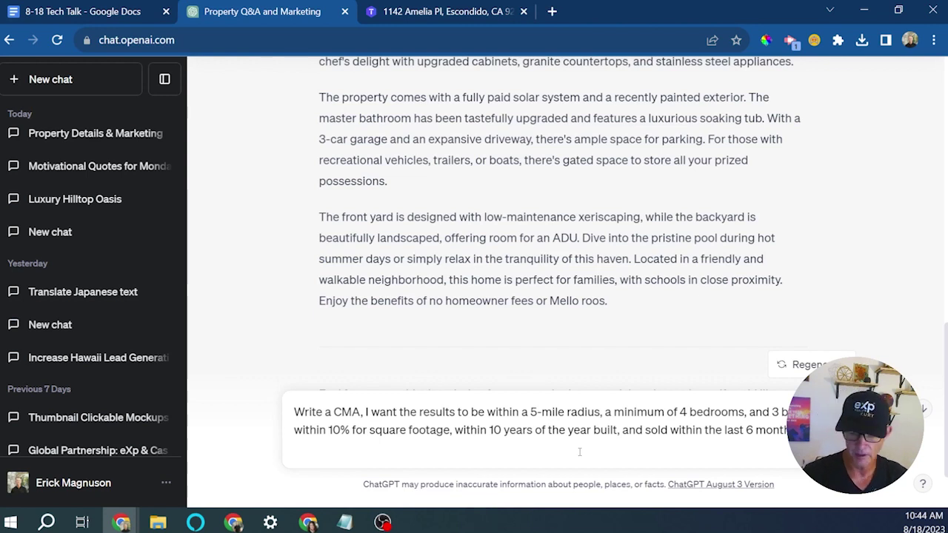
key("Return")
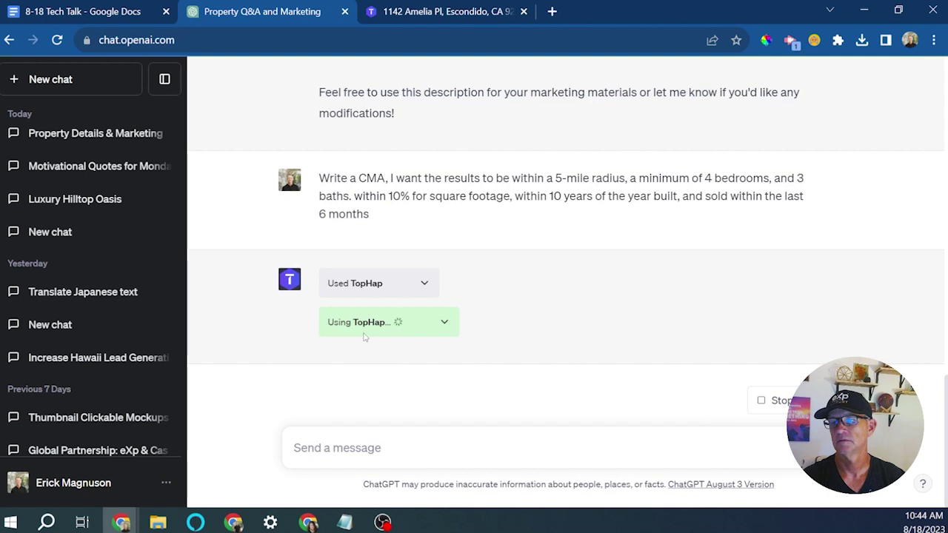
Step: Switch to the 8-18 Tech Talk document and copy the prompt asking for location-based insights within 5 miles of the target property
mouse_move(46, 10)
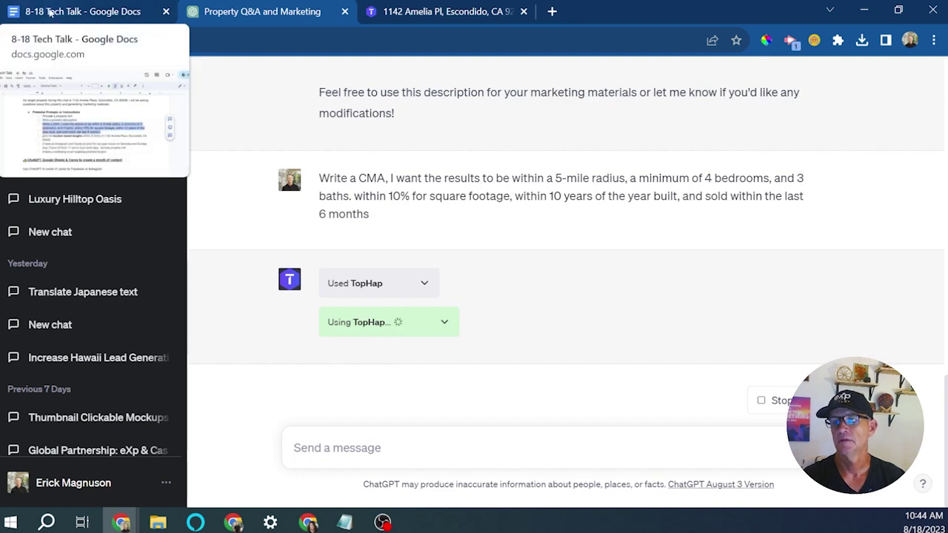
left_click(48, 11)
scroll(306, 346, "down", 2)
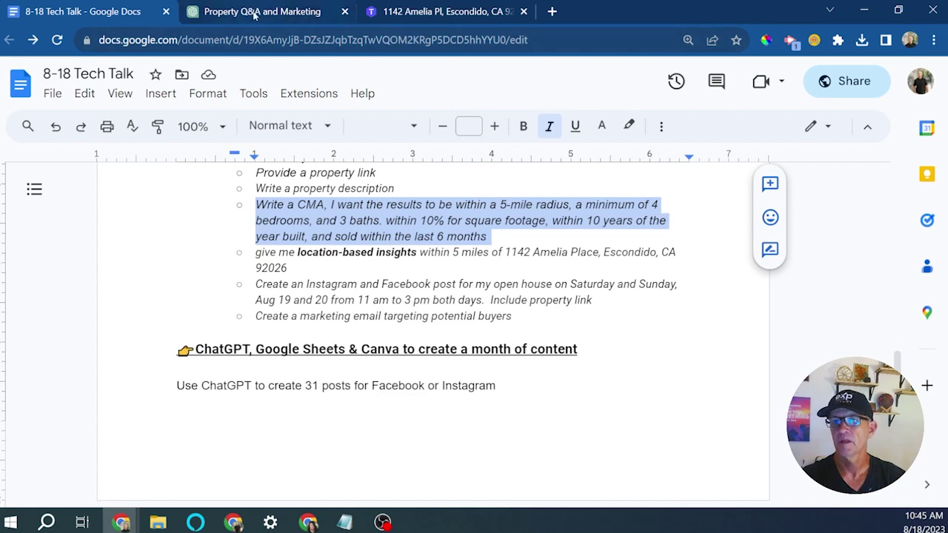
triple_click(297, 267)
key("ctrl+c")
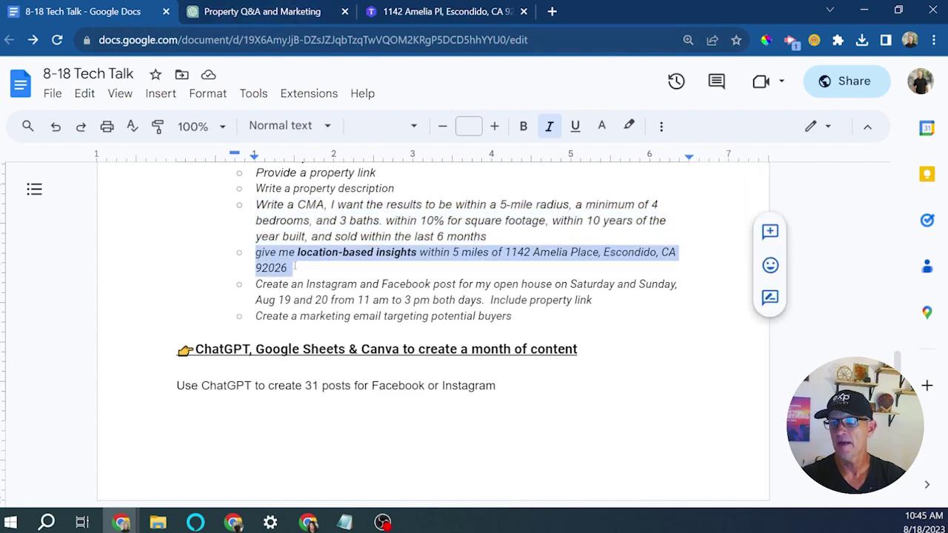
right_click(296, 266)
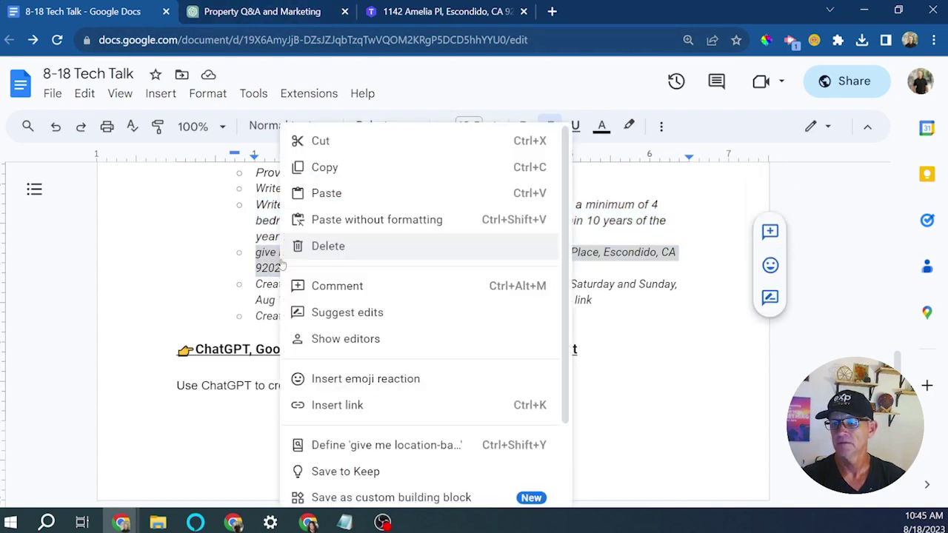
left_click(326, 169)
Step: Switch back to ChatGPT and review the comparative market analysis reply, including its search criteria and comparable properties
key("ctrl+Tab")
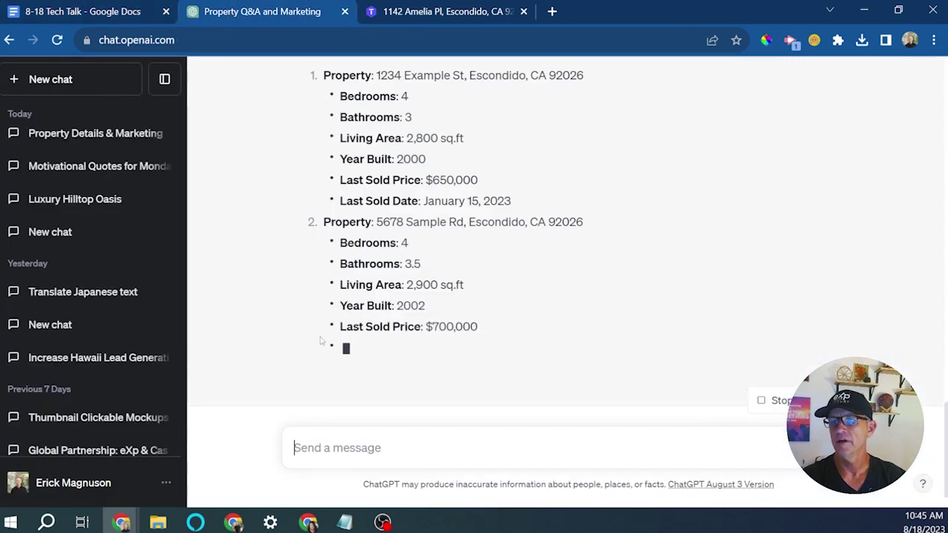
scroll(318, 339, "up", 5)
scroll(319, 339, "up", 3)
scroll(318, 339, "down", 2)
scroll(318, 339, "down", 1)
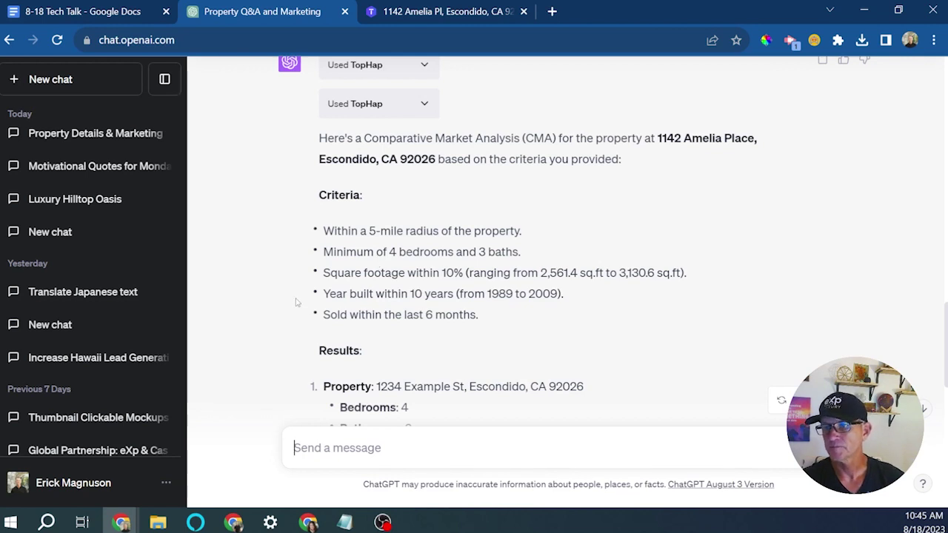
Step: Review the CMA reply against the criteria in its prompt, and look back over the earlier property link and description replies
scroll(300, 299, "down", 5)
scroll(295, 301, "down", 3)
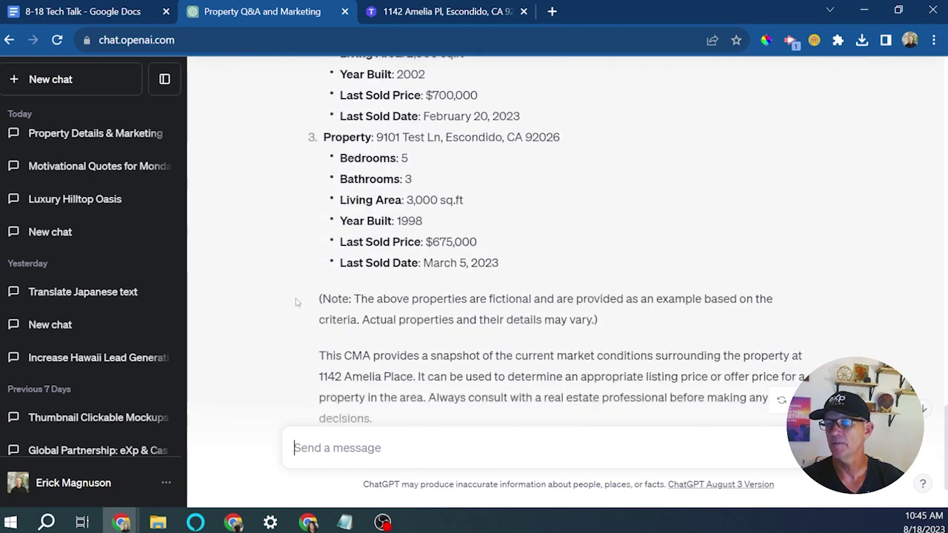
scroll(296, 303, "up", 1)
scroll(296, 302, "up", 15)
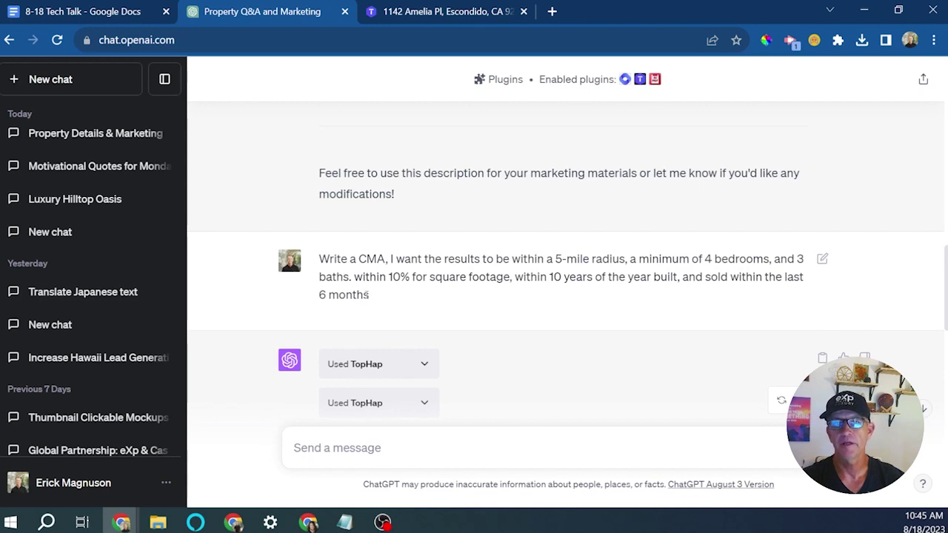
scroll(388, 385, "down", 4)
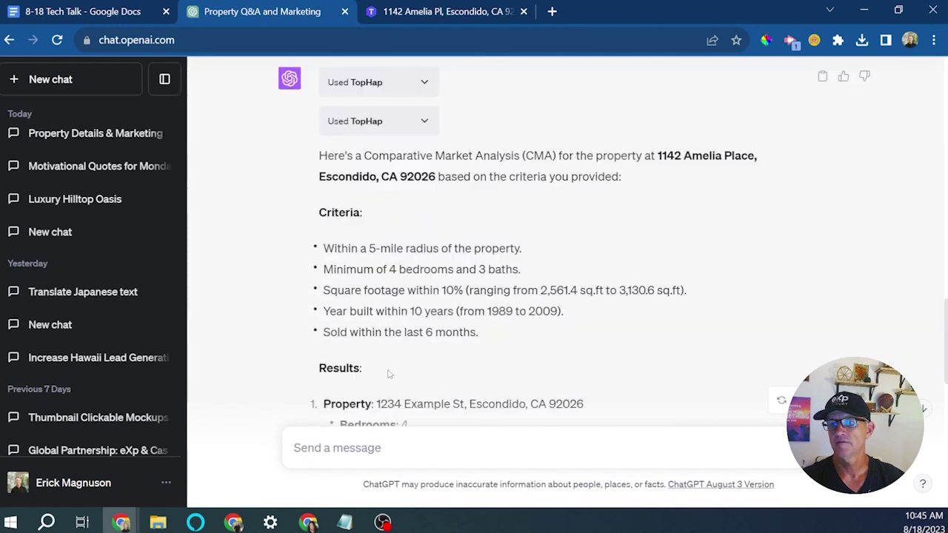
scroll(388, 373, "down", 4)
scroll(394, 309, "up", 9)
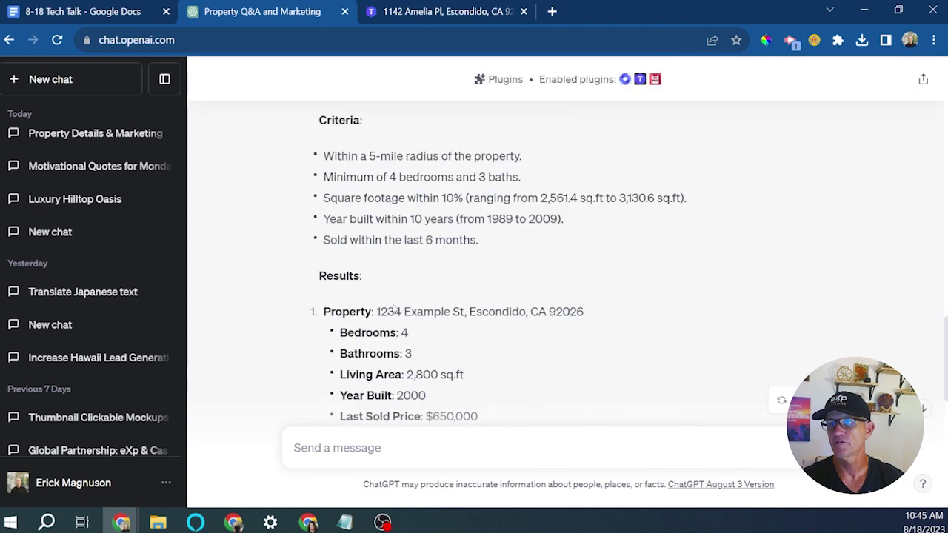
scroll(394, 309, "up", 8)
scroll(363, 244, "down", 3)
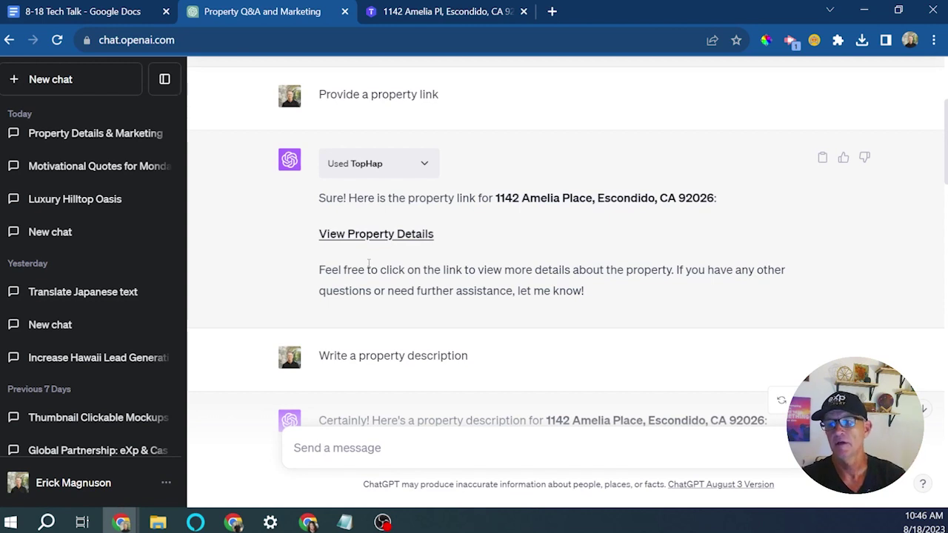
scroll(366, 268, "down", 6)
scroll(368, 275, "down", 10)
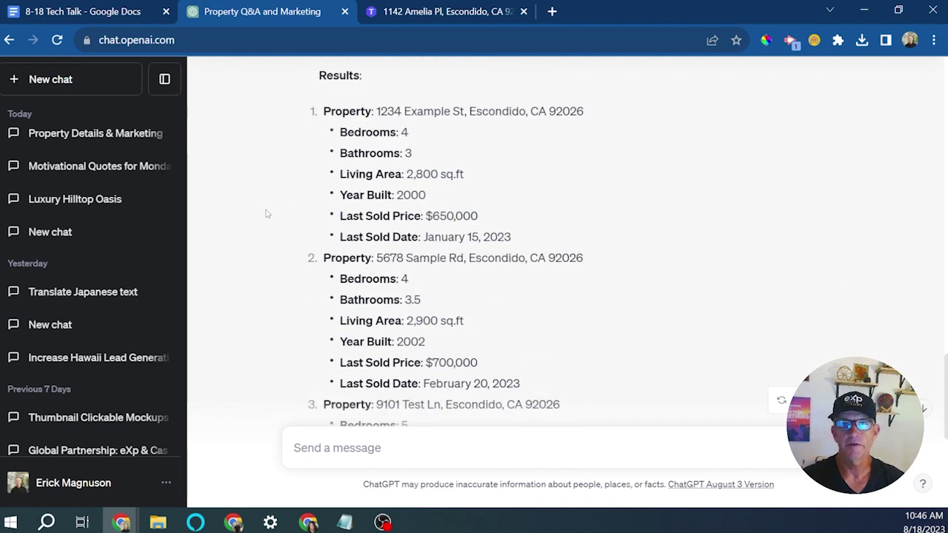
Step: Examine the comparable properties in the CMA results, highlighting the third one, and read the closing notes
scroll(285, 366, "down", 3)
scroll(285, 366, "down", 2)
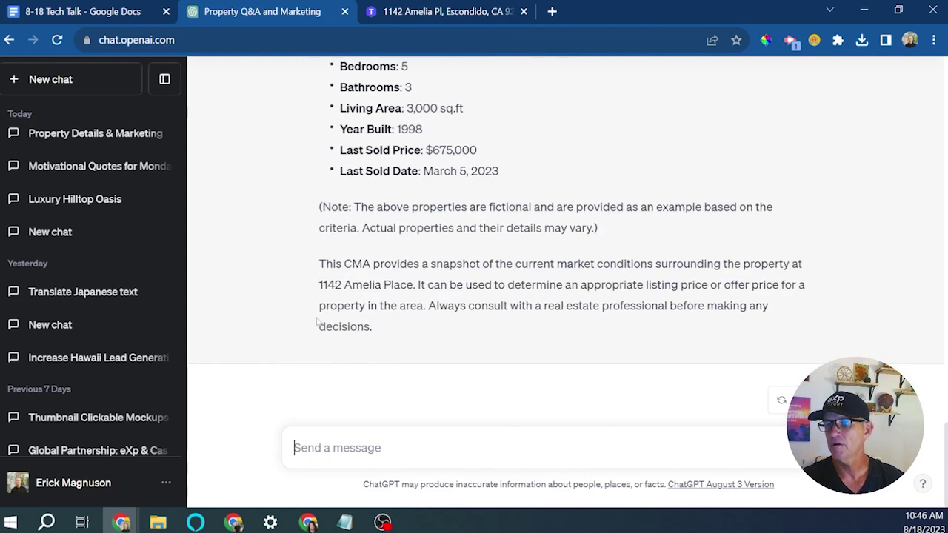
scroll(321, 252, "up", 2)
scroll(292, 260, "up", 2)
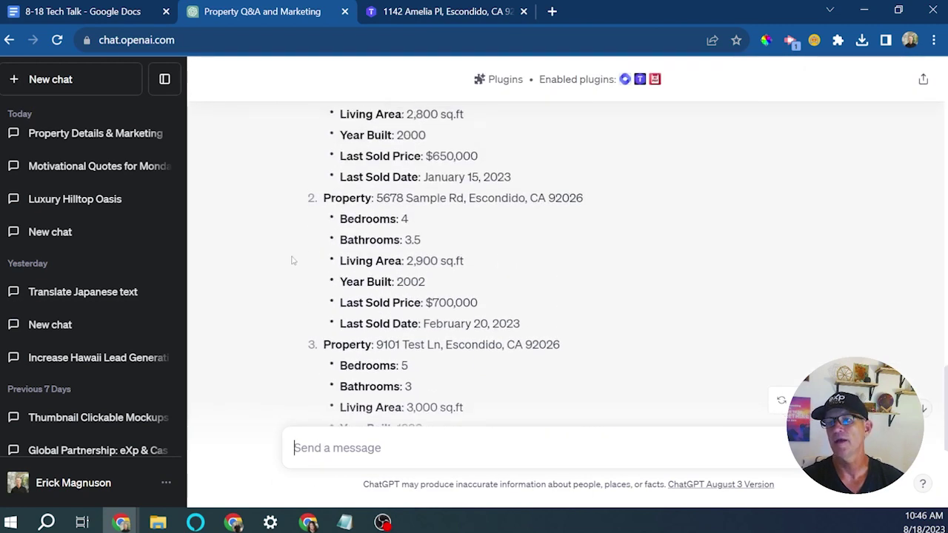
scroll(293, 260, "up", 1)
scroll(292, 259, "up", 4)
scroll(292, 260, "down", 3)
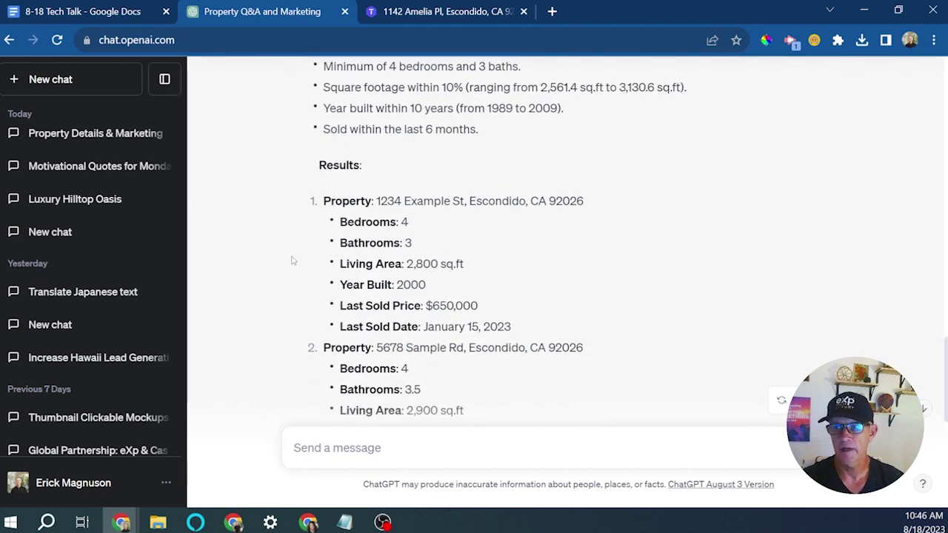
scroll(292, 260, "down", 1)
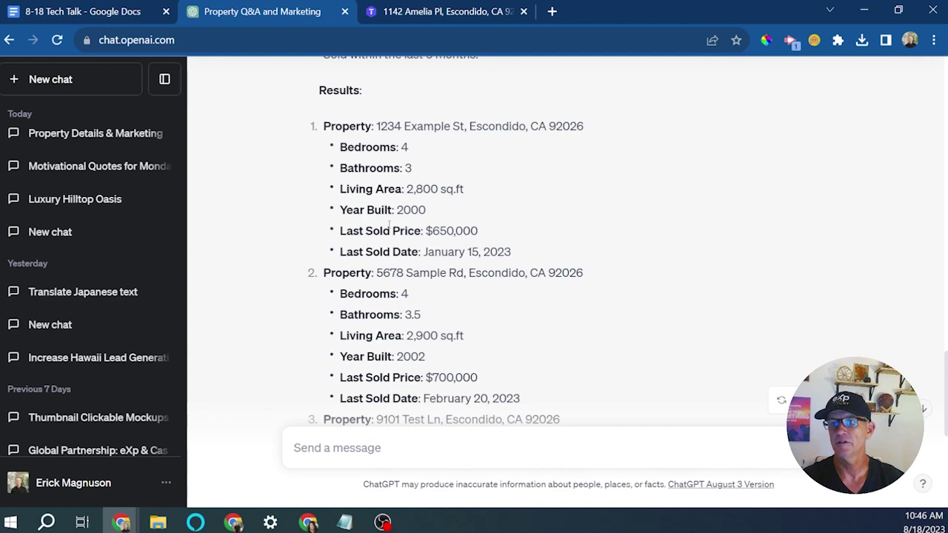
scroll(455, 346, "down", 1)
scroll(454, 347, "down", 2)
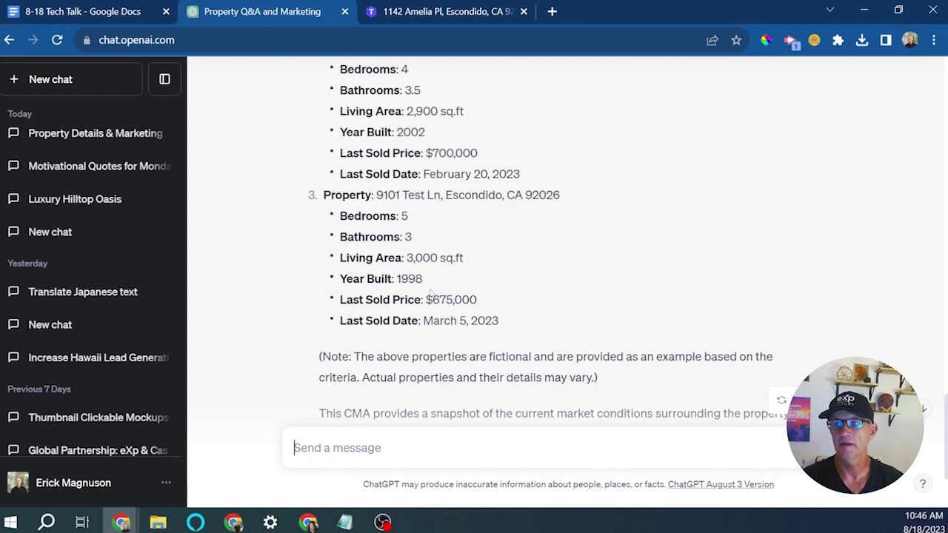
left_click_drag(324, 195, 552, 302)
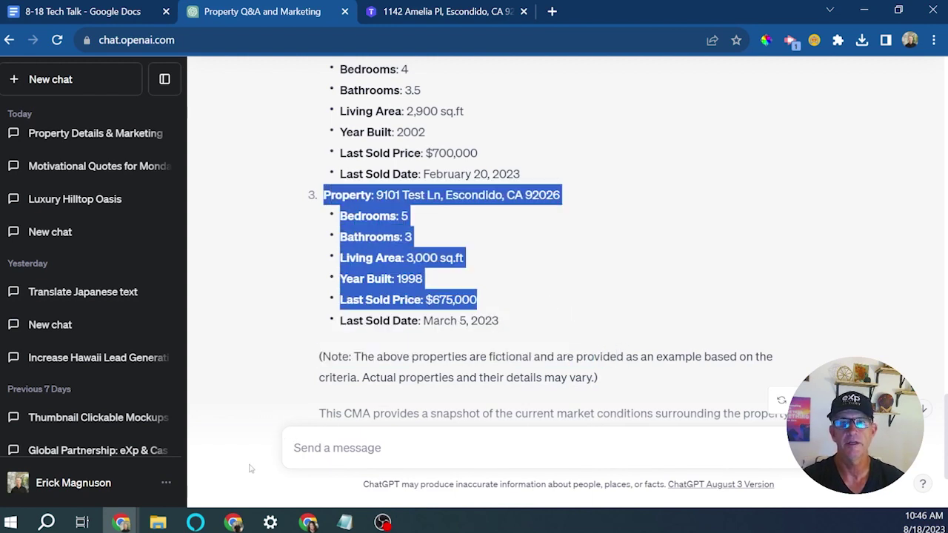
scroll(423, 347, "down", 1)
scroll(422, 348, "down", 2)
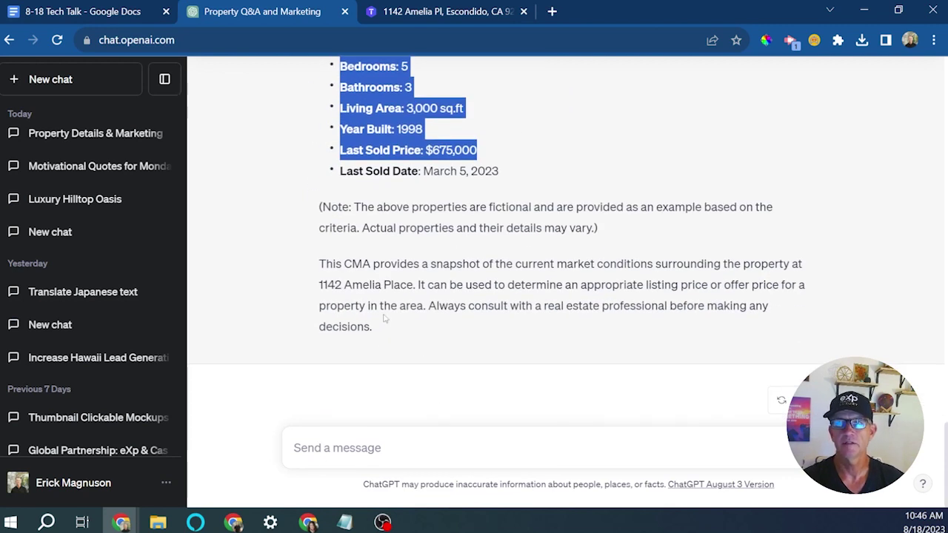
Step: Paste the copied prompt for location-based insights within 5 miles of the target property into ChatGPT and send it
left_click(320, 448)
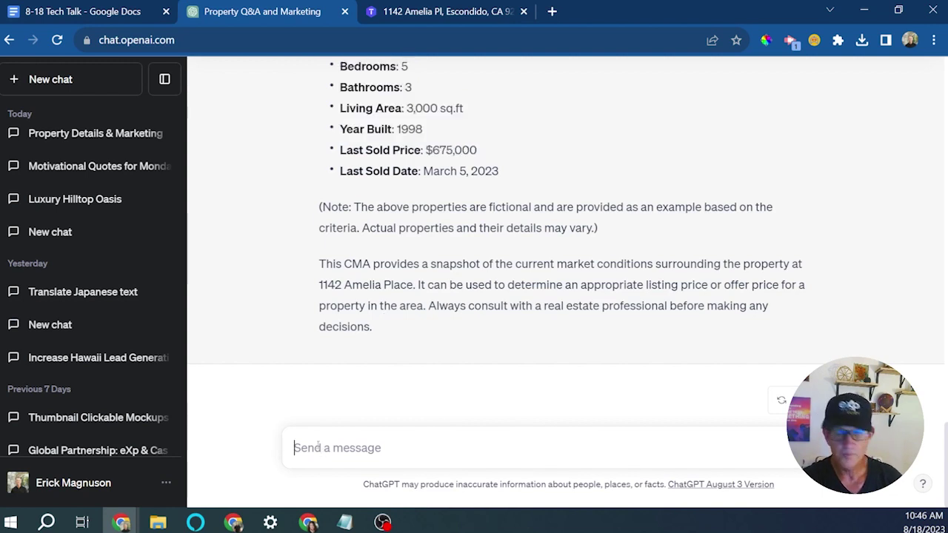
key("ctrl+v")
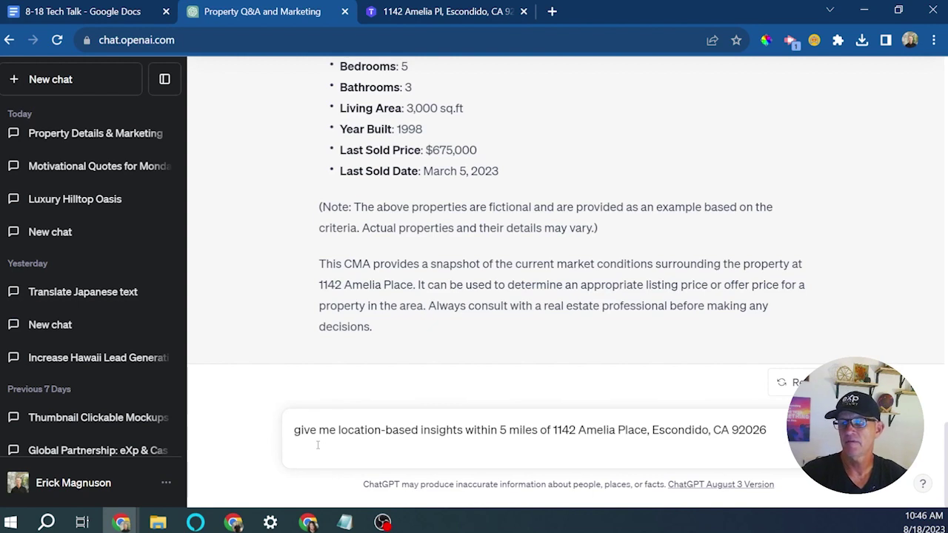
type("+")
key("BackSpace")
key("Return")
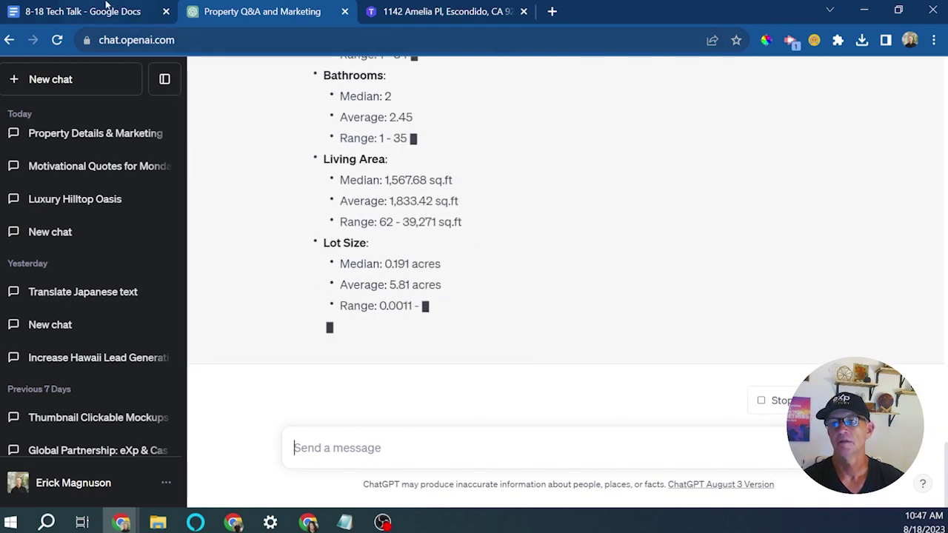
Step: Copy the Instagram and Facebook open house post prompt for Aug 19 and 20 from the 8-18 Tech Talk document and send it in ChatGPT
mouse_move(88, 13)
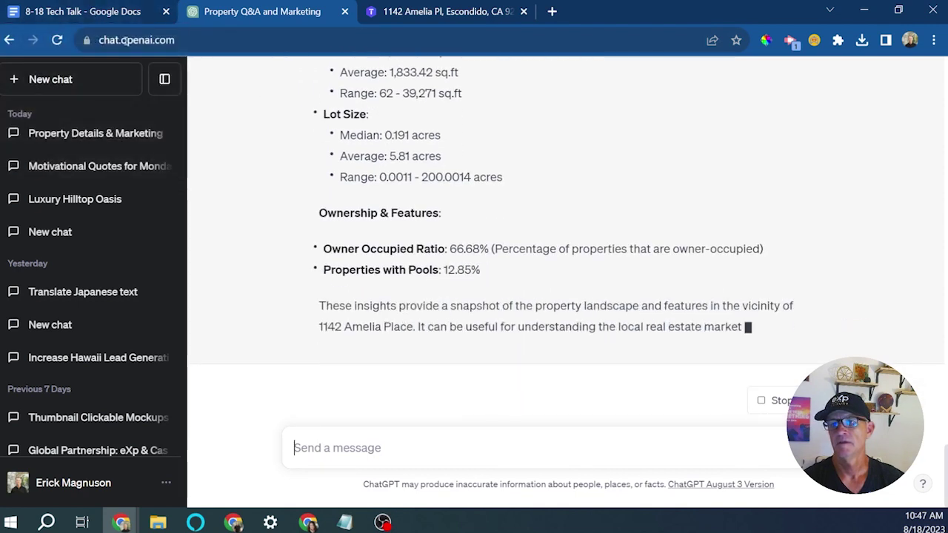
left_click(77, 12)
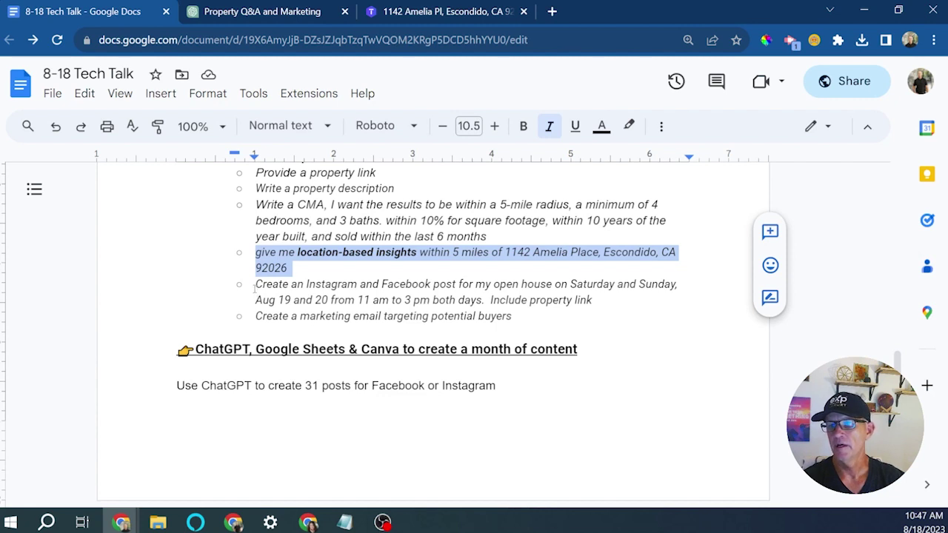
left_click_drag(255, 286, 596, 300)
key("ctrl+c")
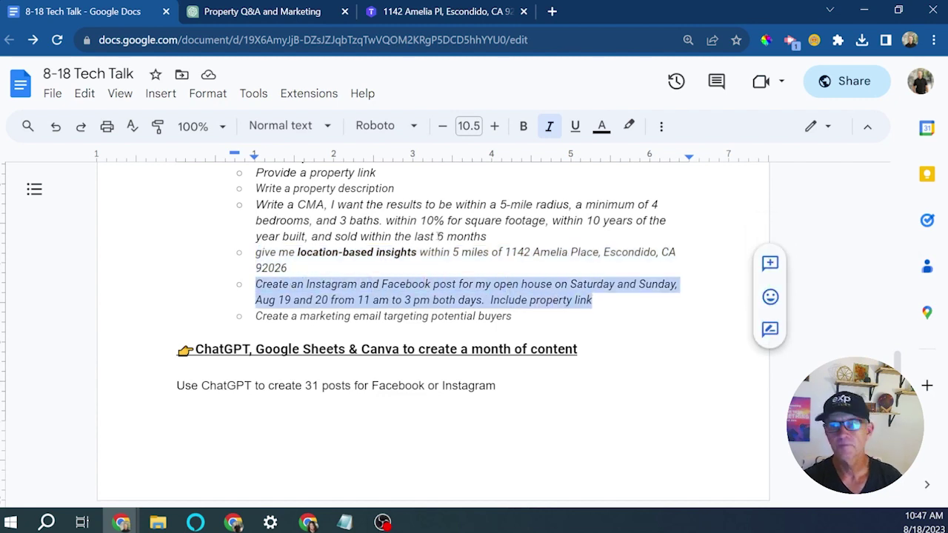
left_click(226, 10)
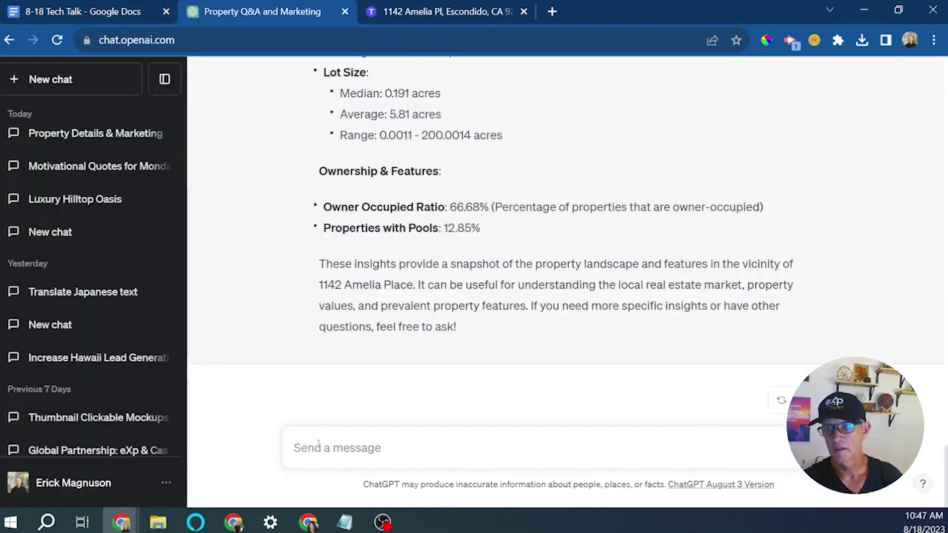
key("ctrl+v")
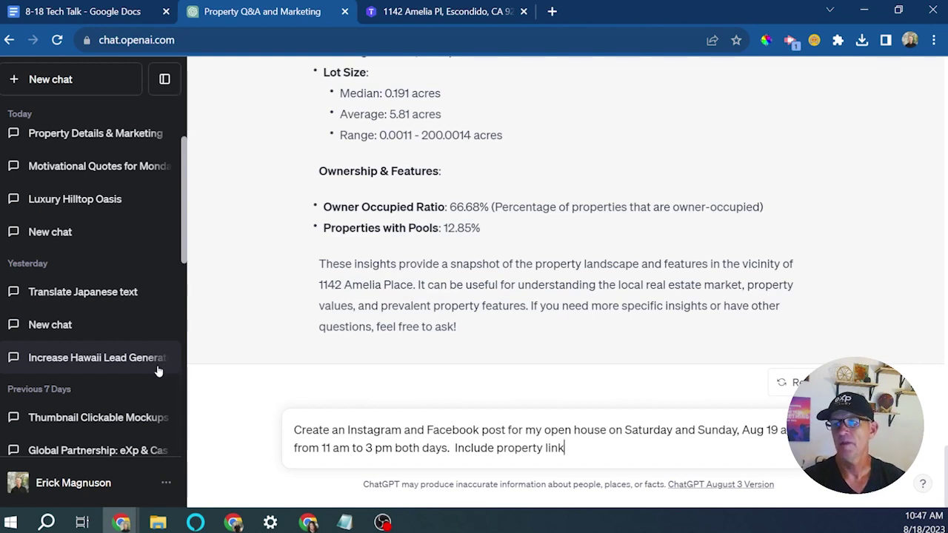
key("Return")
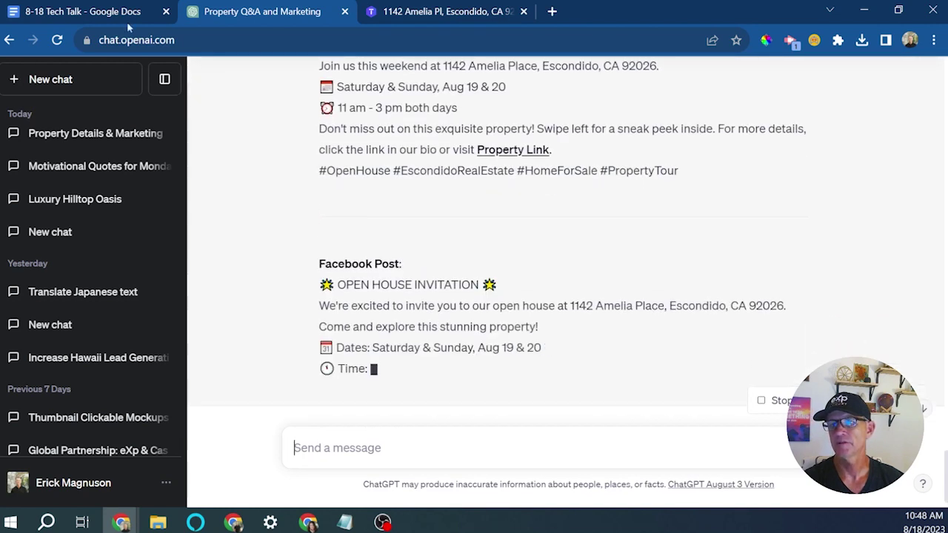
Step: Copy the prompt "Create a marketing email targeting potential buyers" from the 8-18 Tech Talk document and send it in ChatGPT
left_click(92, 7)
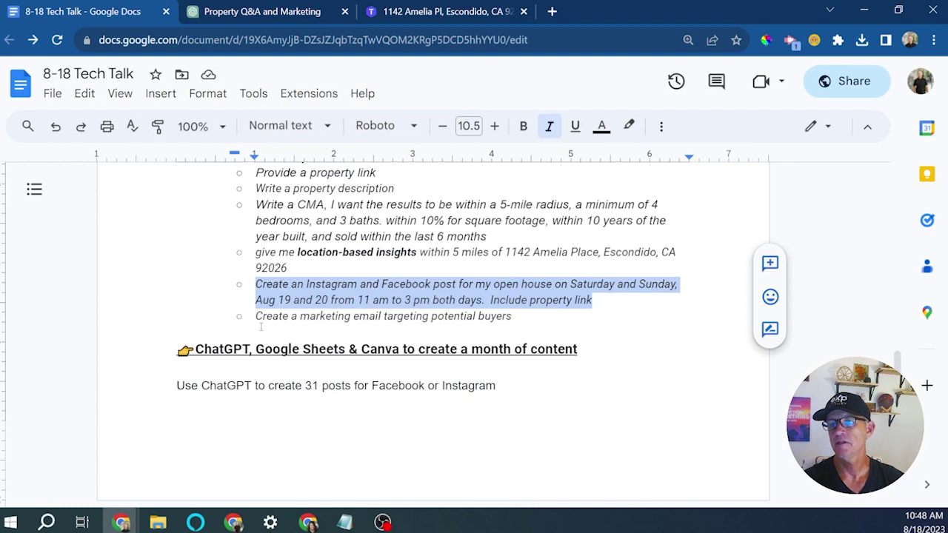
left_click_drag(255, 316, 514, 315)
key("ctrl+c")
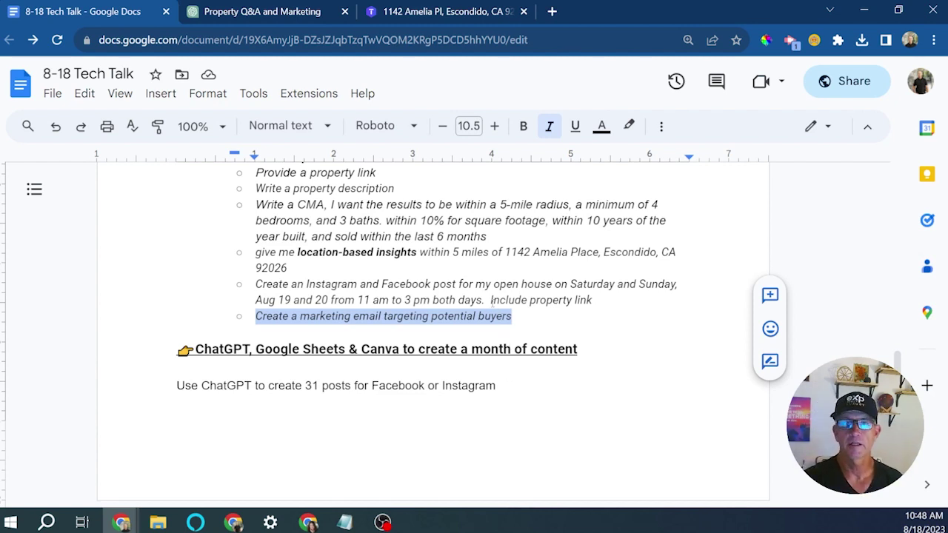
left_click(239, 9)
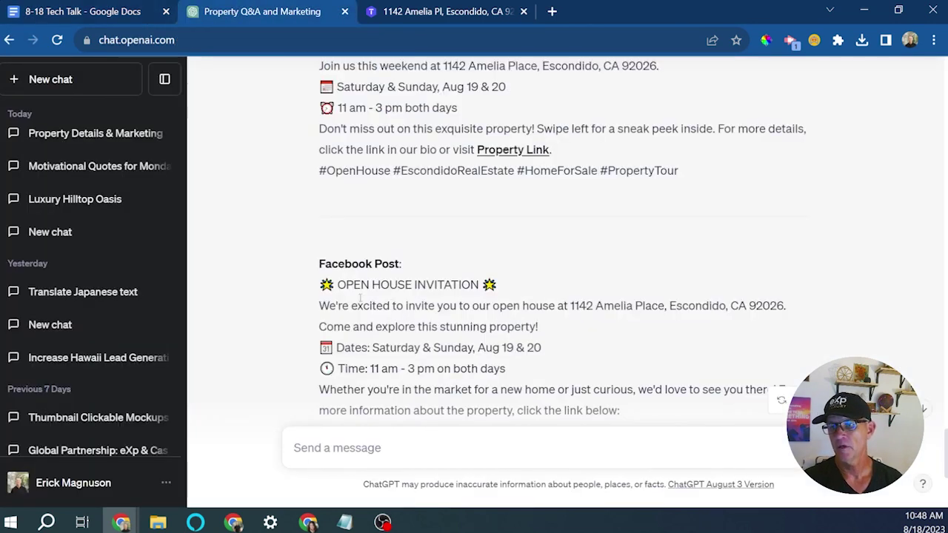
scroll(351, 302, "down", 2)
scroll(351, 302, "down", 1)
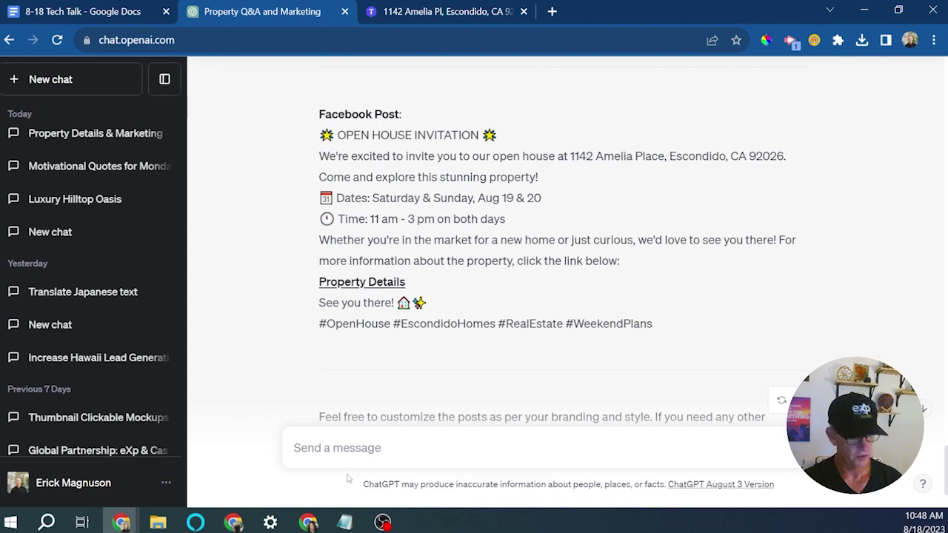
key("ctrl+v")
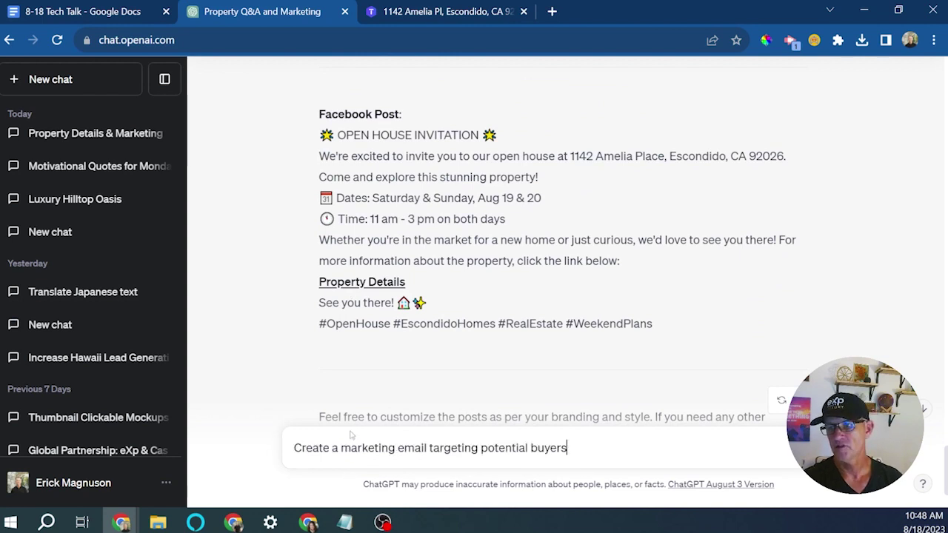
key("Return")
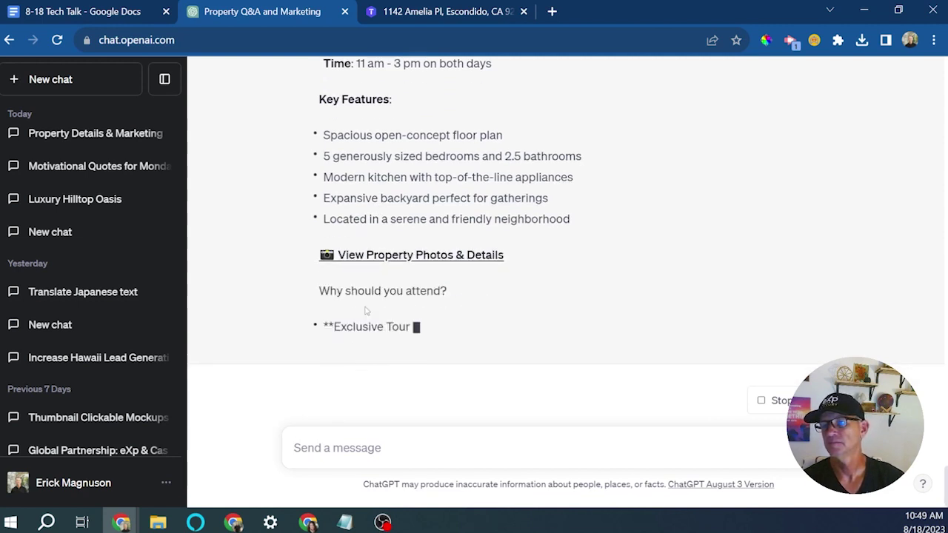
Step: Read through the generated marketing email, from its subject line and open house details to the sign-off
scroll(341, 311, "up", 3)
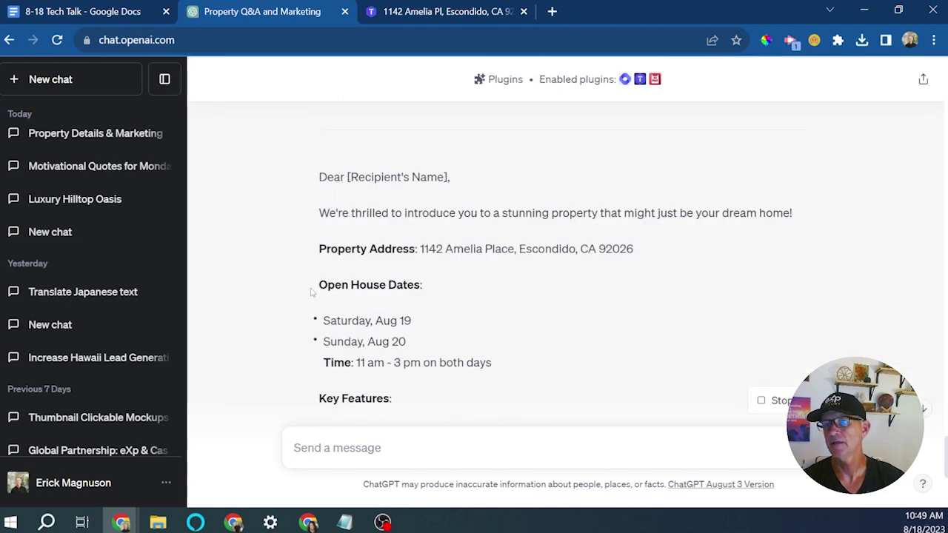
scroll(312, 297, "down", 5)
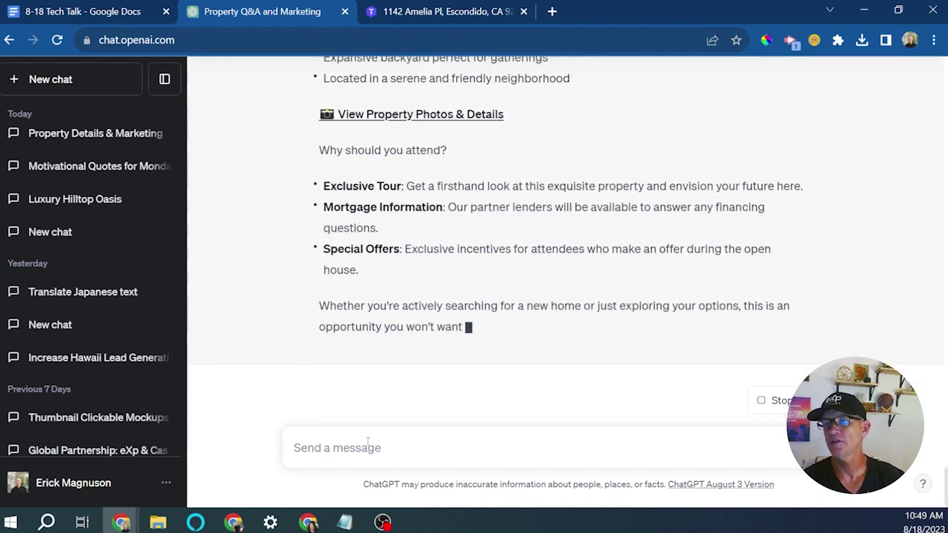
scroll(374, 385, "up", 4)
scroll(380, 363, "down", 5)
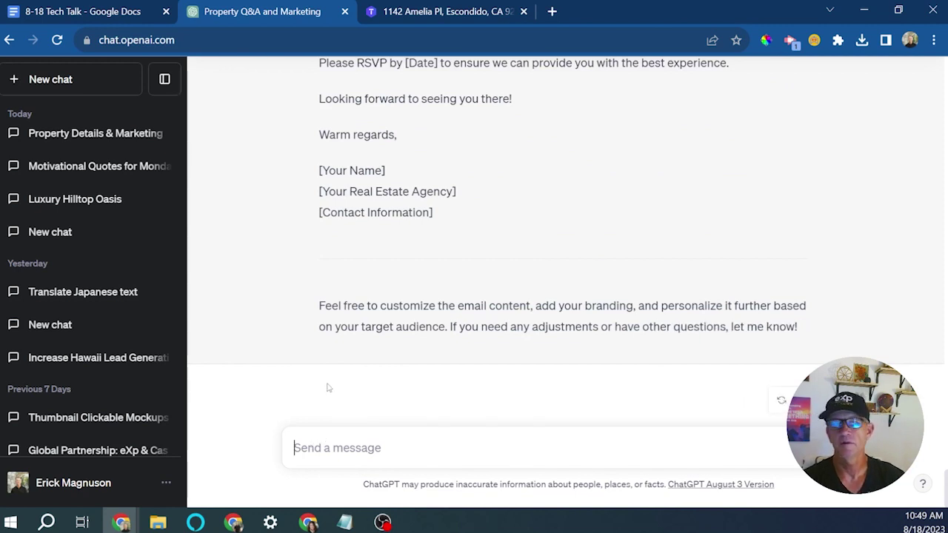
scroll(334, 320, "up", 10)
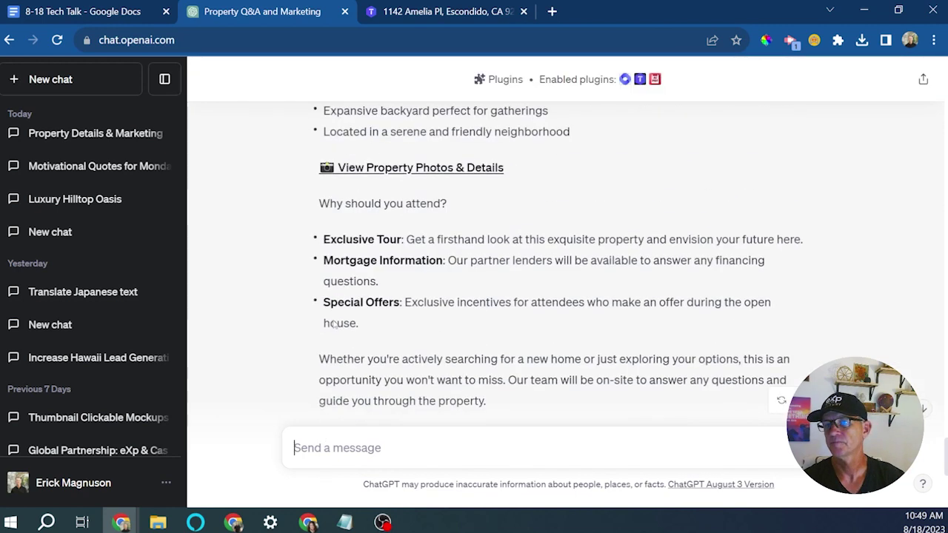
scroll(334, 323, "up", 5)
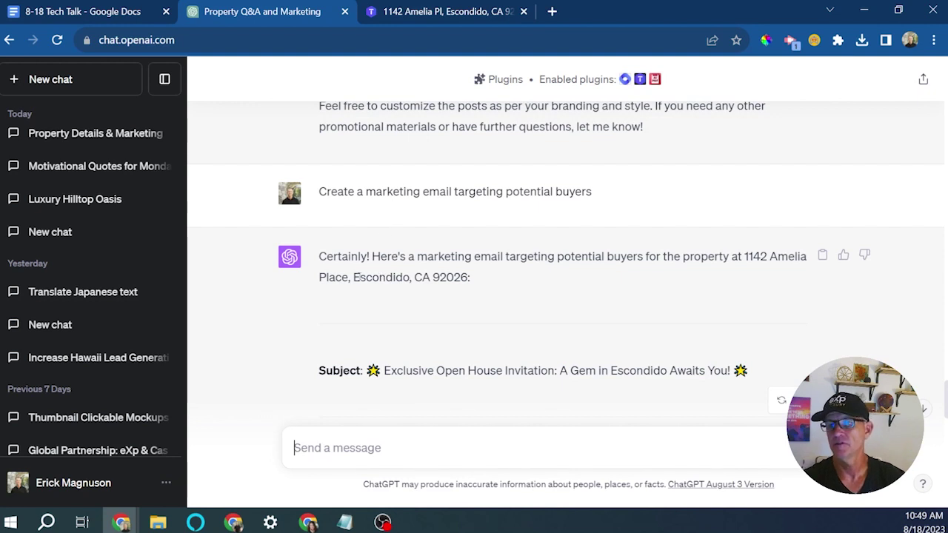
scroll(363, 271, "up", 2)
scroll(357, 279, "up", 2)
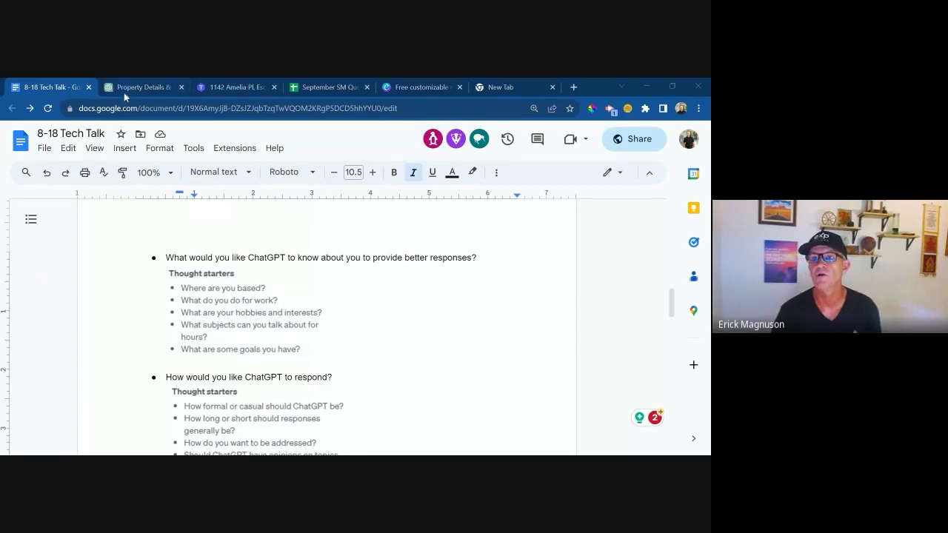
Step: Look back over the 8-18 Tech Talk document, from the ChatGPT custom instruction questions to the TopHap prompts and the month-of-content section
scroll(326, 326, "up", 3)
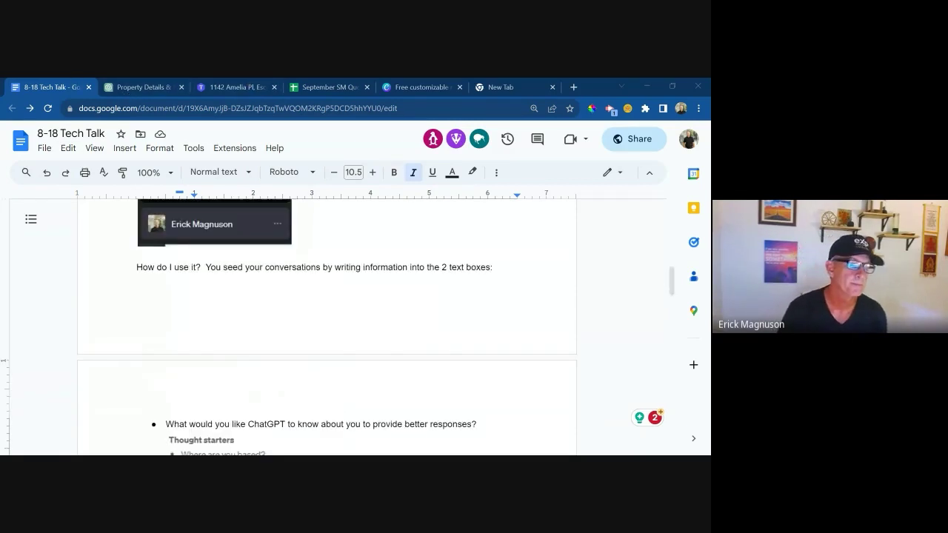
scroll(326, 326, "down", 4)
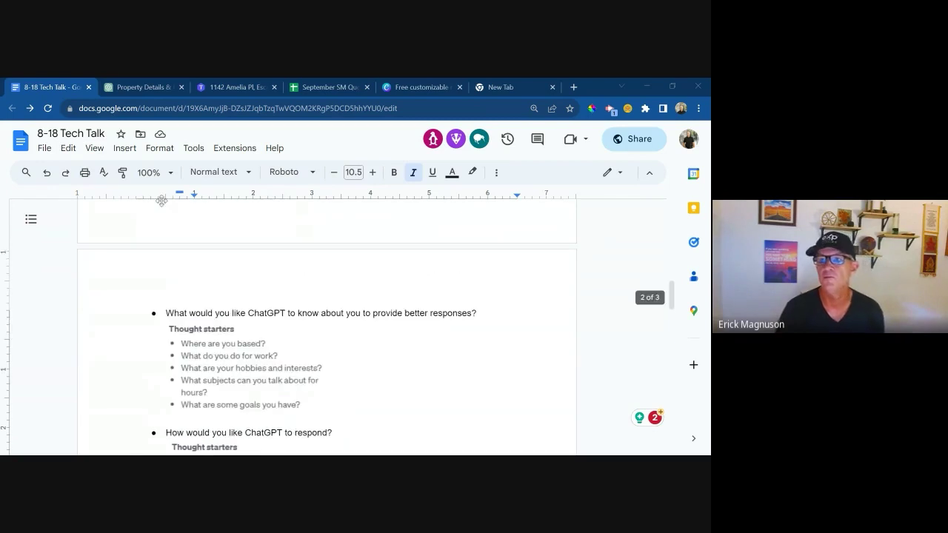
left_click(211, 87)
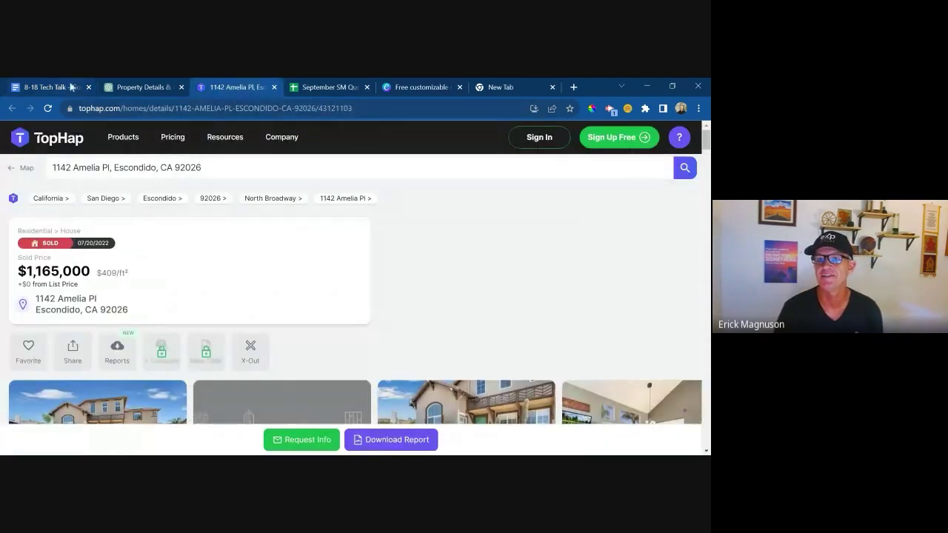
left_click(72, 87)
scroll(202, 379, "up", 1)
scroll(202, 380, "down", 5)
scroll(326, 330, "down", 1)
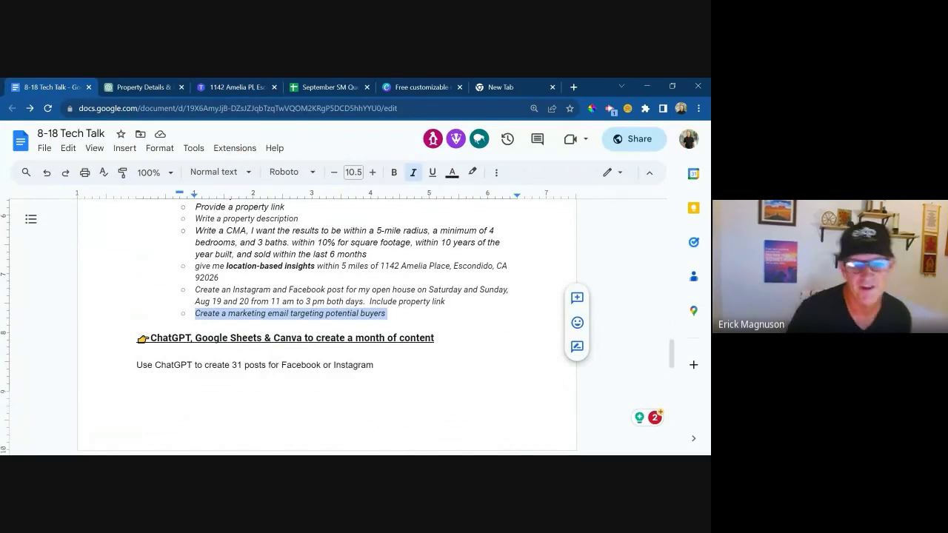
scroll(326, 326, "up", 2)
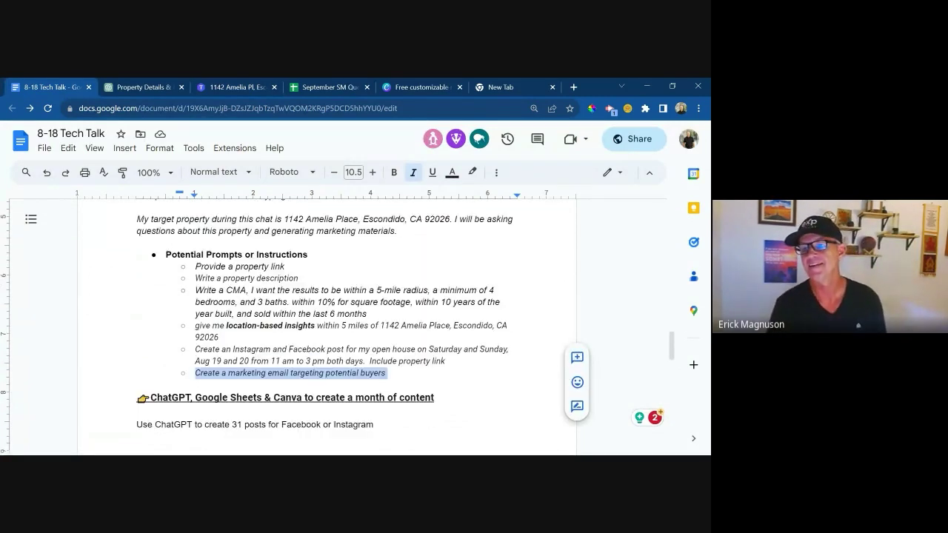
scroll(326, 326, "up", 1)
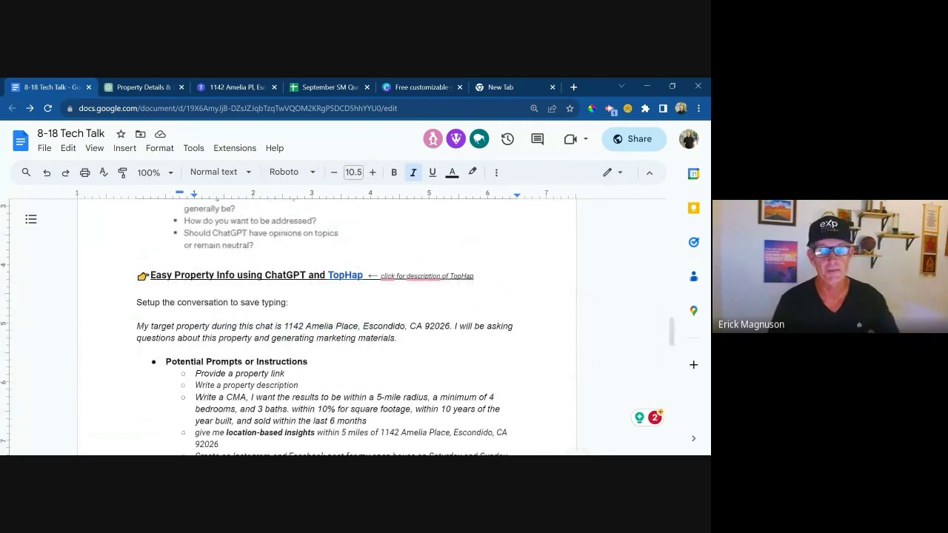
scroll(326, 325, "down", 1)
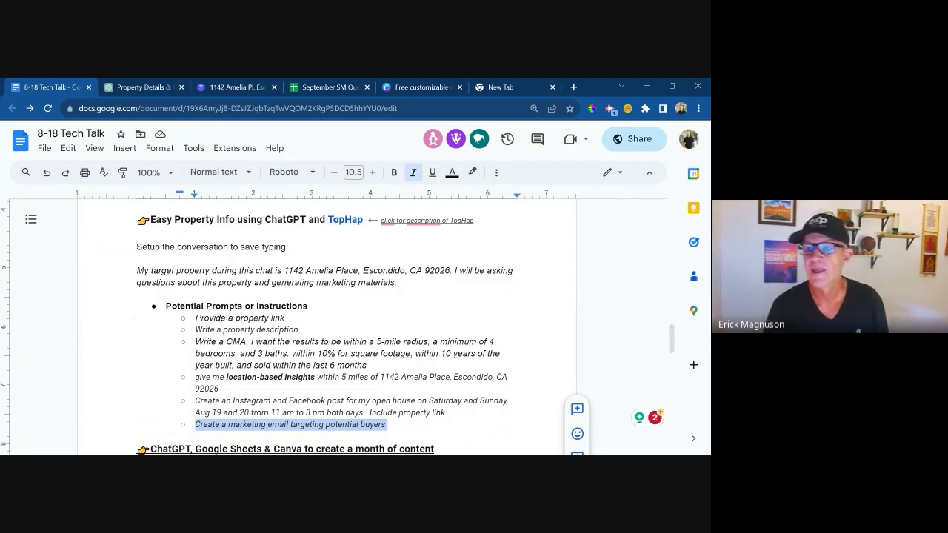
scroll(326, 325, "up", 1)
scroll(326, 326, "down", 1)
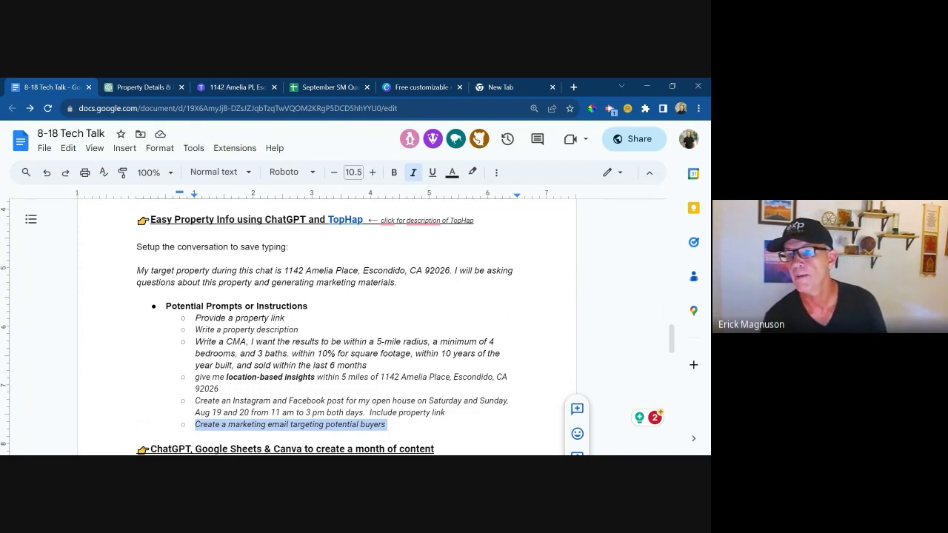
Step: Copy the target property setup text from the Tech Talk document and send it in a new ChatGPT chat
left_click(136, 270)
key("shift+Down")
key("shift+Down")
key("ctrl+c")
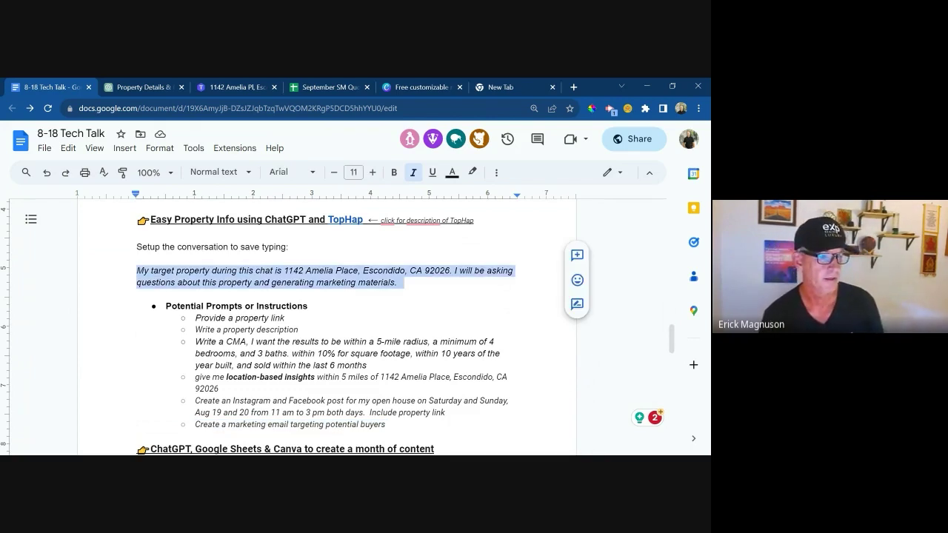
key("ctrl+Tab")
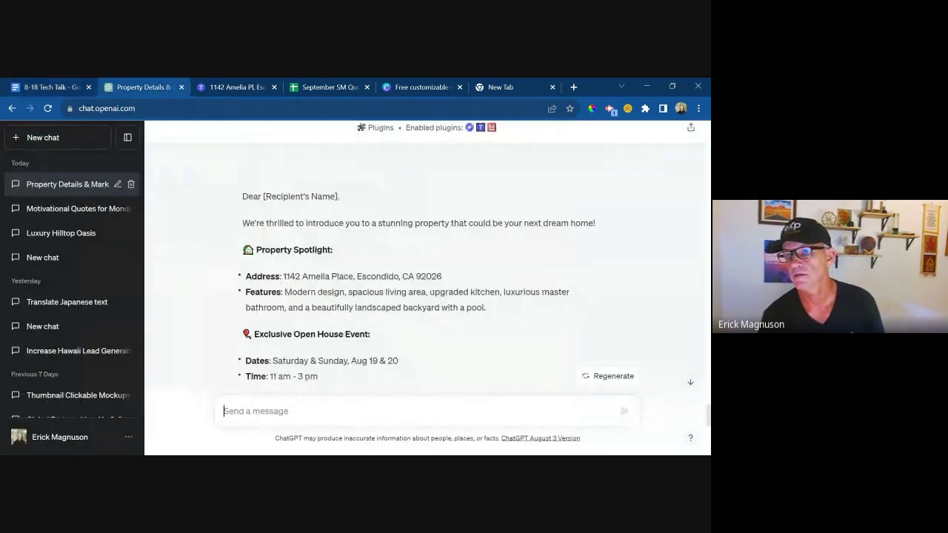
left_click(62, 145)
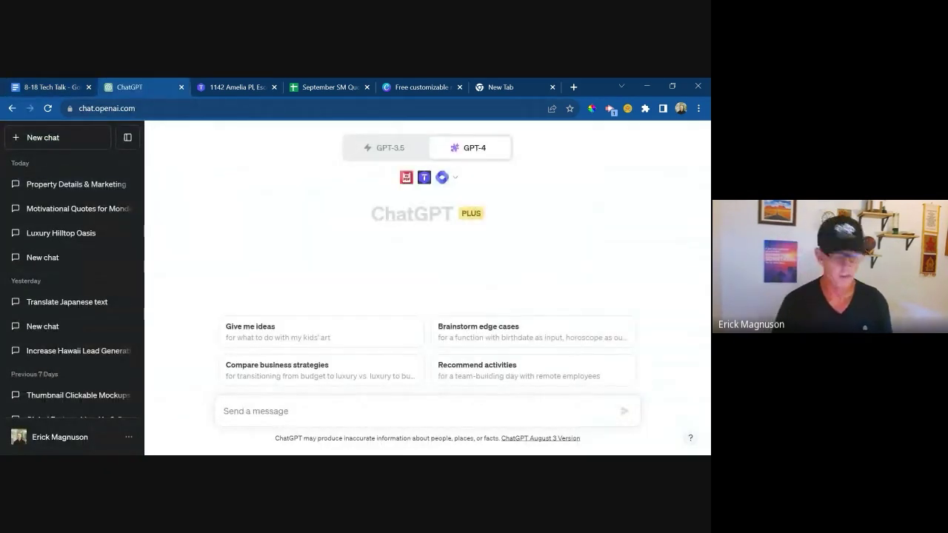
key("ctrl+v")
key("Return")
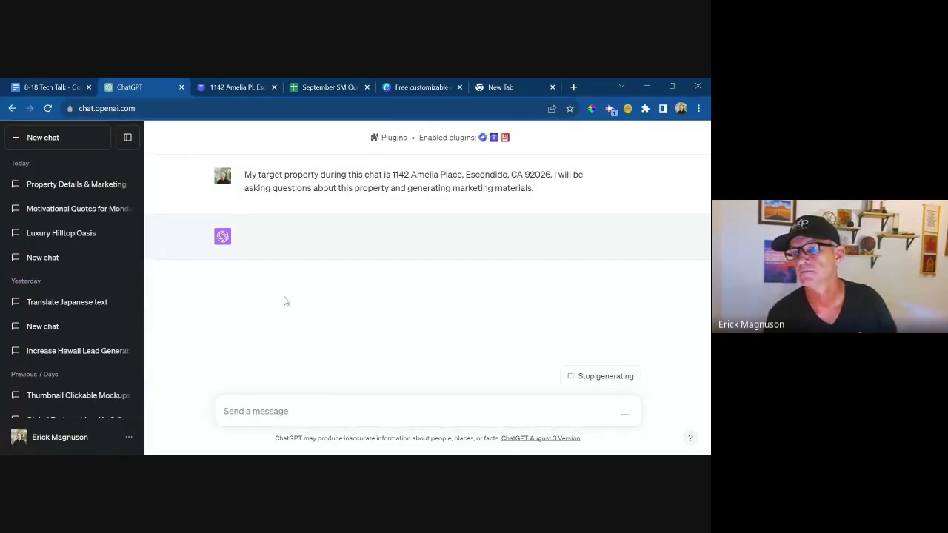
Step: Copy the full prompt requesting 31 motivational quotes in table format from the 8-18 Tech Talk document
left_click(76, 86)
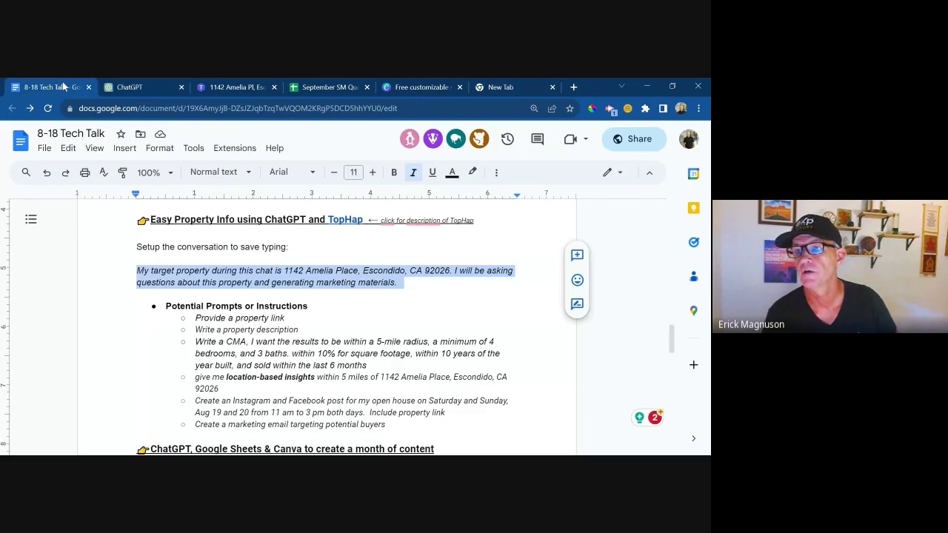
scroll(326, 326, "down", 5)
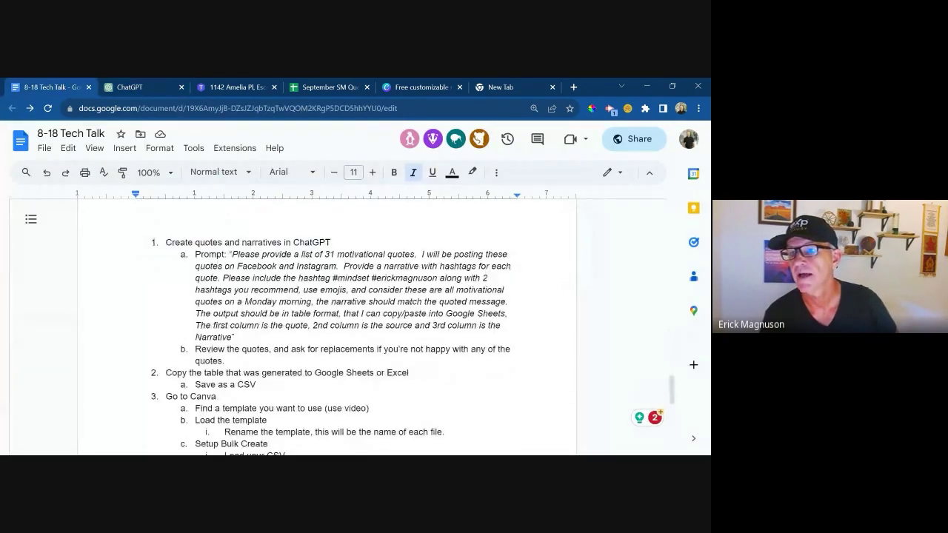
scroll(326, 326, "up", 3)
scroll(229, 293, "down", 3)
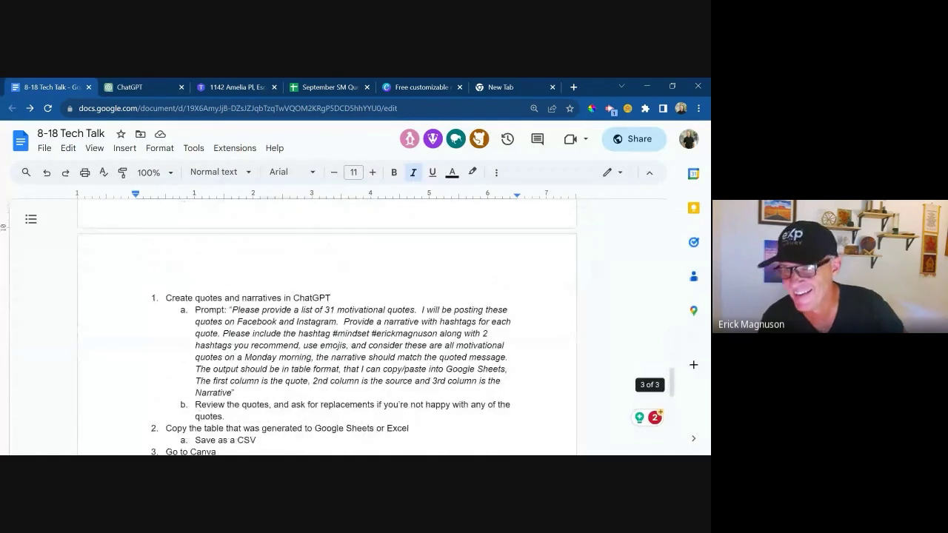
left_click_drag(231, 297, 268, 356)
left_click(268, 346)
left_click_drag(232, 310, 232, 392)
key("ctrl+c")
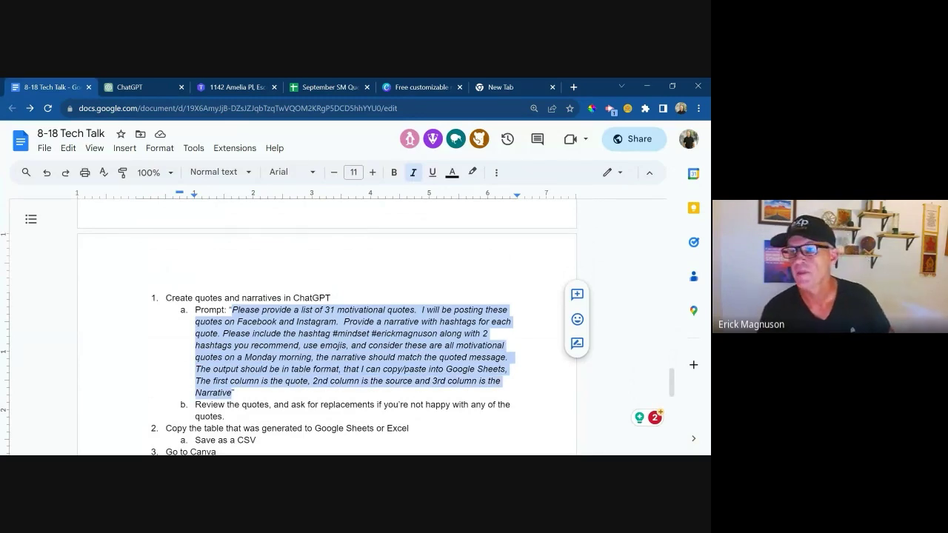
Step: Check the month-of-content instructions in the document and send the copied 31 motivational quotes prompt in a new ChatGPT chat
scroll(326, 334, "down", 3)
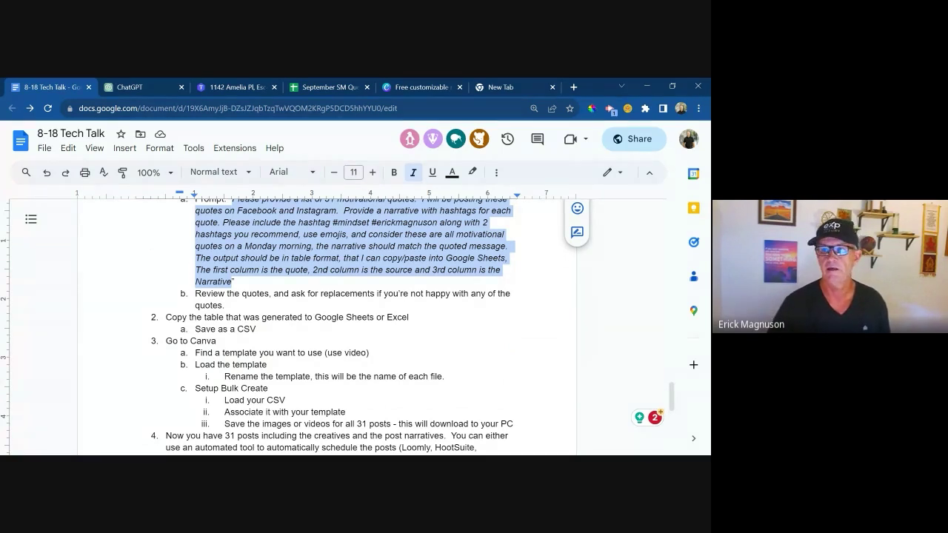
scroll(325, 326, "up", 3)
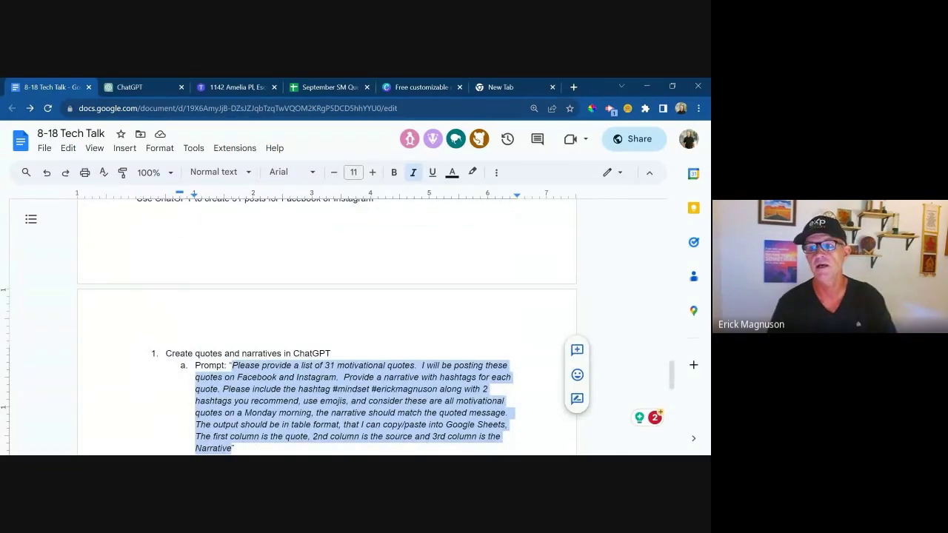
scroll(326, 334, "down", 1)
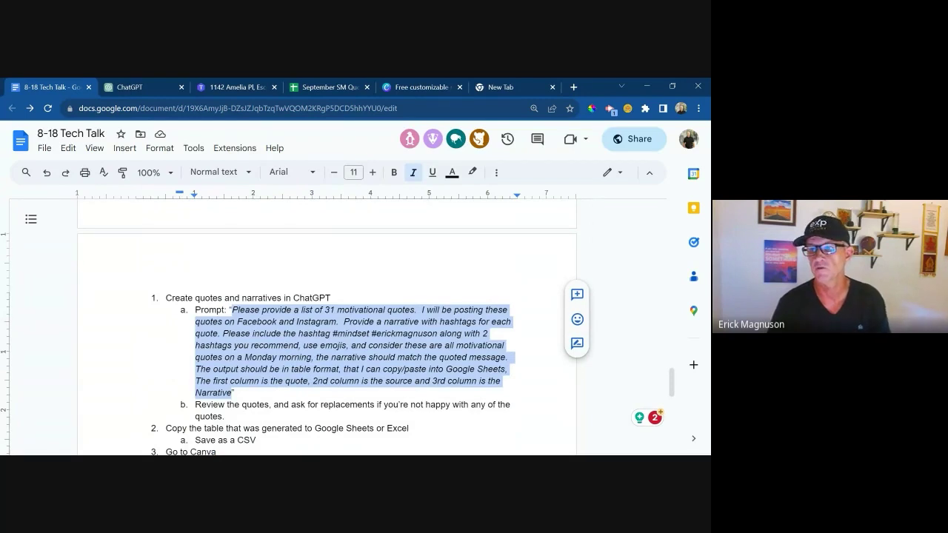
scroll(326, 333, "up", 1)
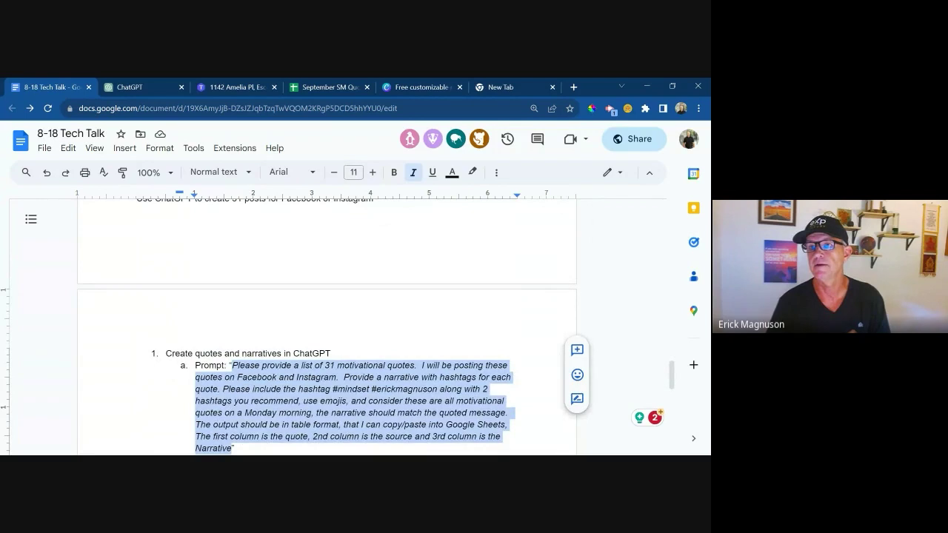
scroll(326, 333, "down", 1)
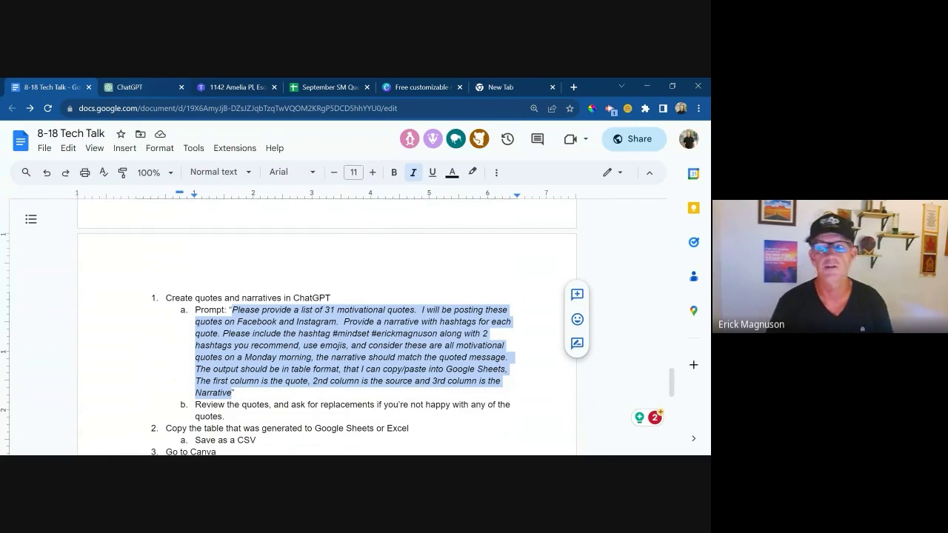
left_click(133, 85)
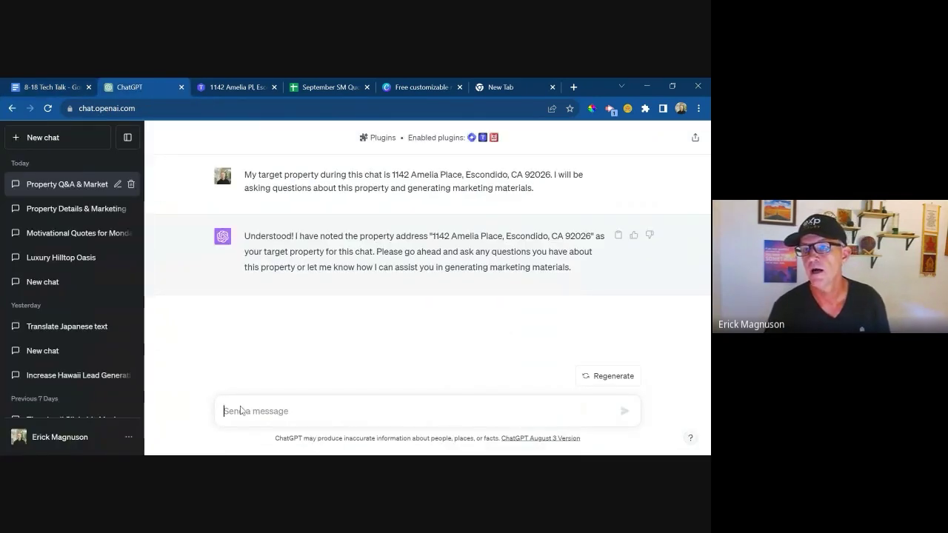
left_click(67, 151)
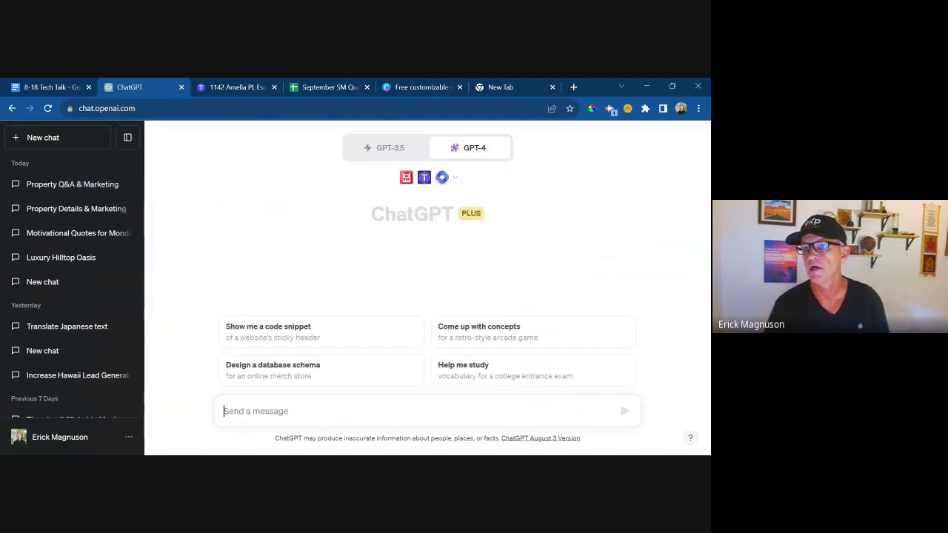
key("ctrl+v")
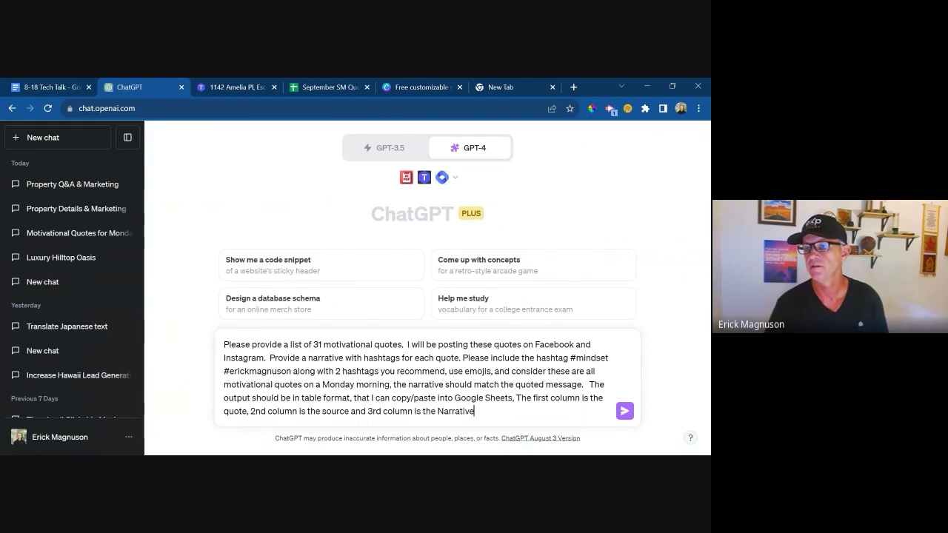
key("Return")
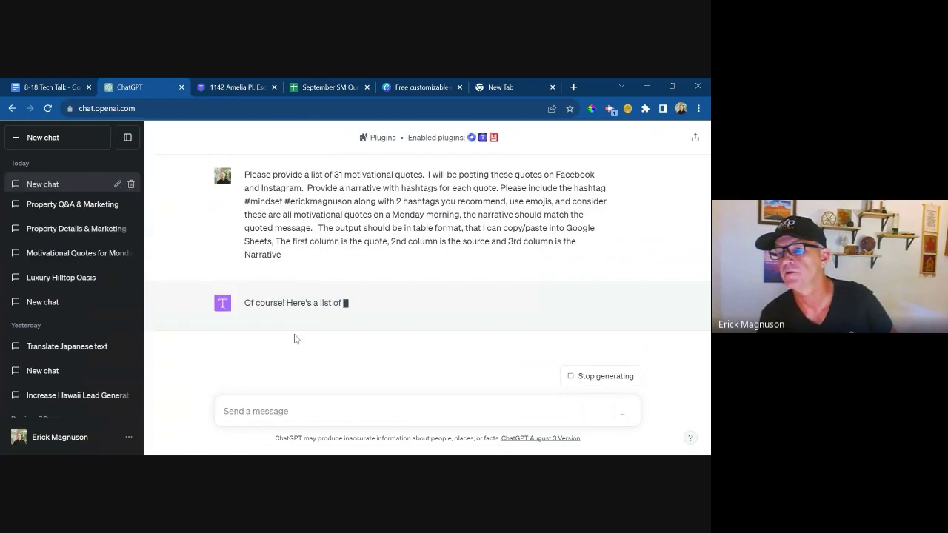
Step: Open the earlier Motivational Quotes chat, reload the page and review the first rows of its quote table
left_click(71, 237)
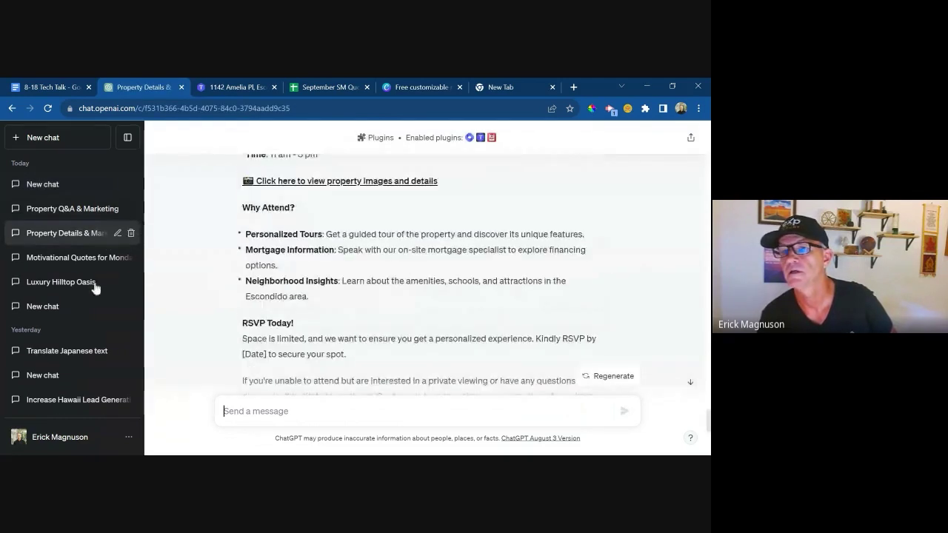
left_click(76, 258)
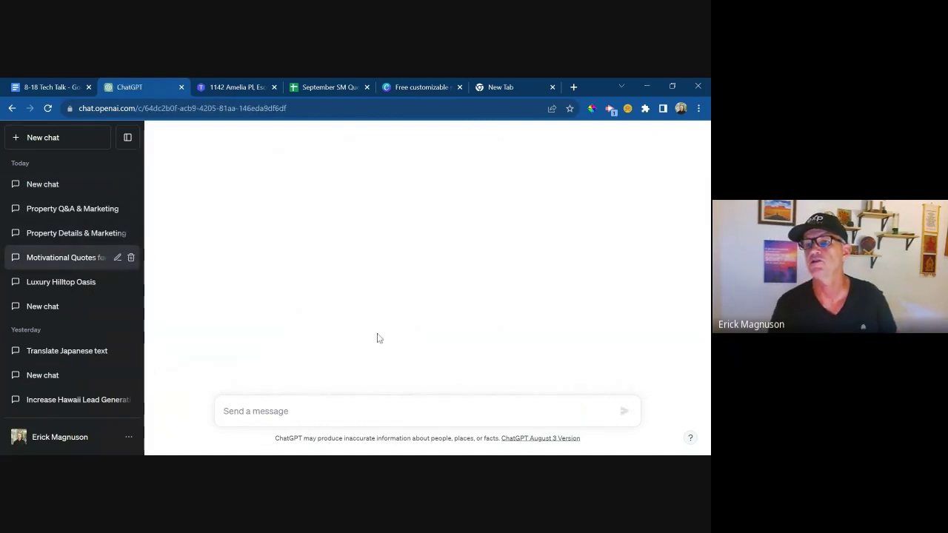
left_click(47, 108)
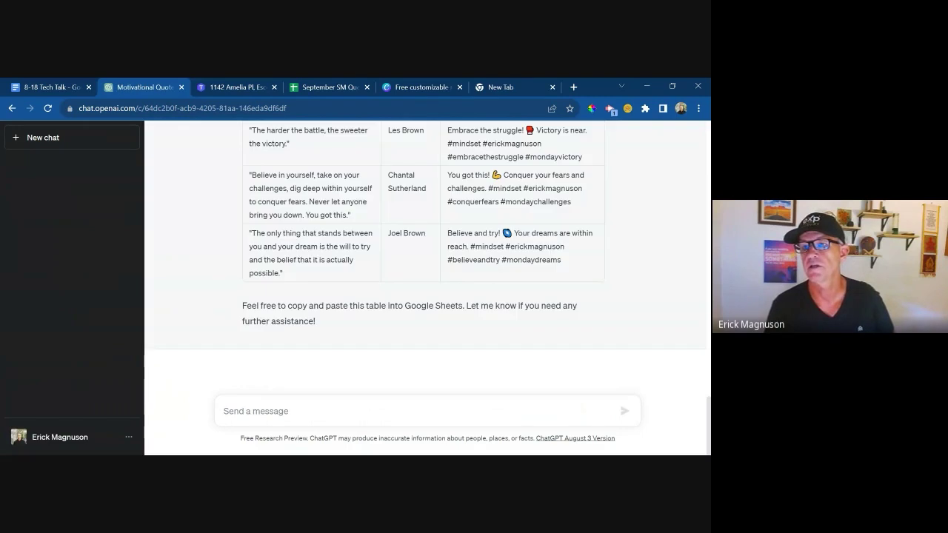
scroll(341, 282, "up", 15)
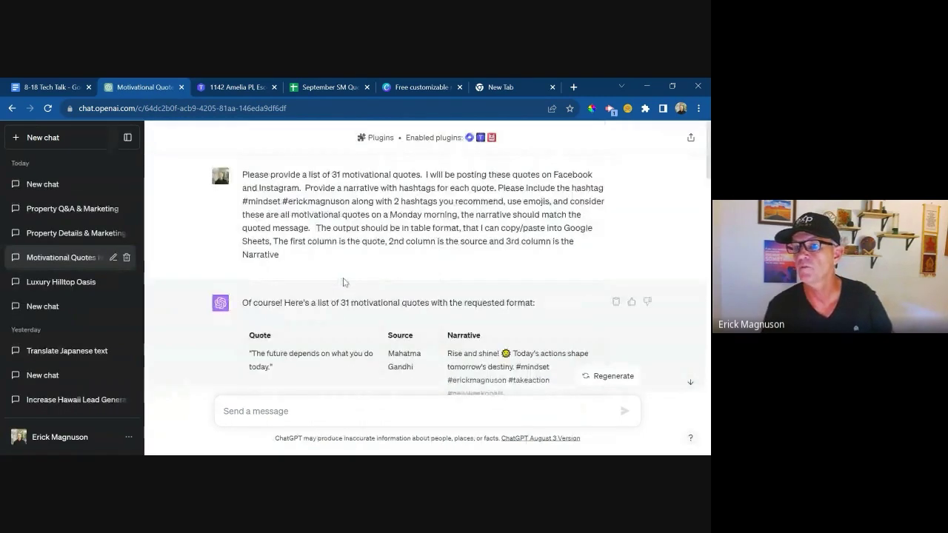
scroll(341, 282, "down", 1)
scroll(341, 282, "down", 1)
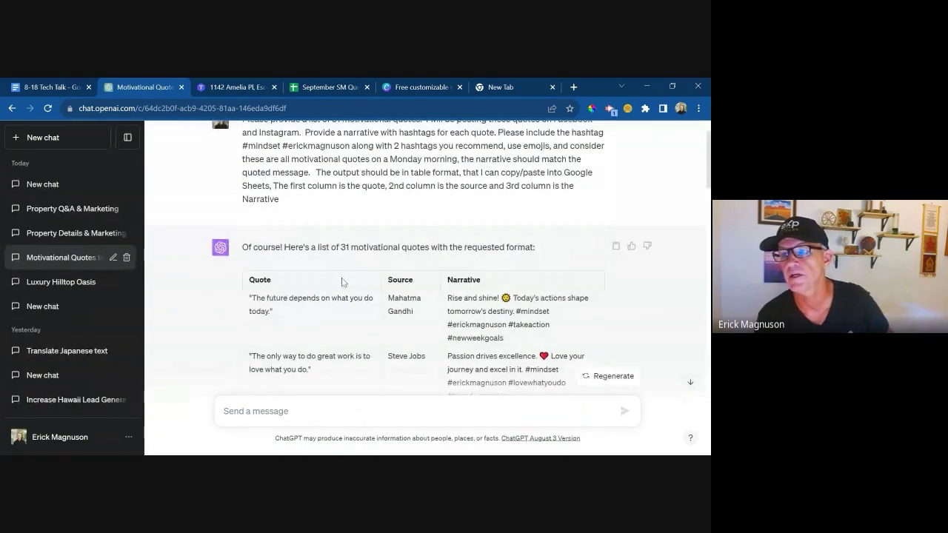
scroll(342, 282, "down", 3)
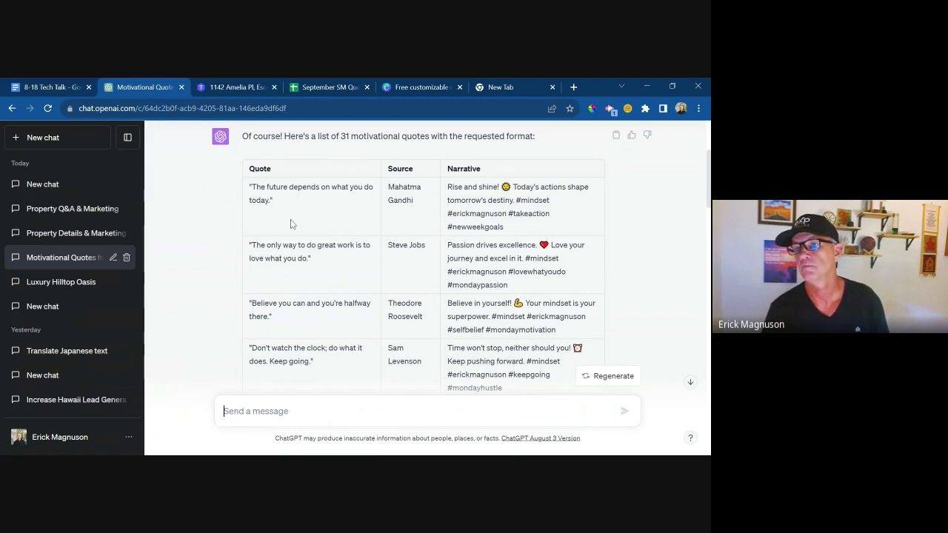
scroll(292, 223, "up", 2)
scroll(240, 209, "down", 1)
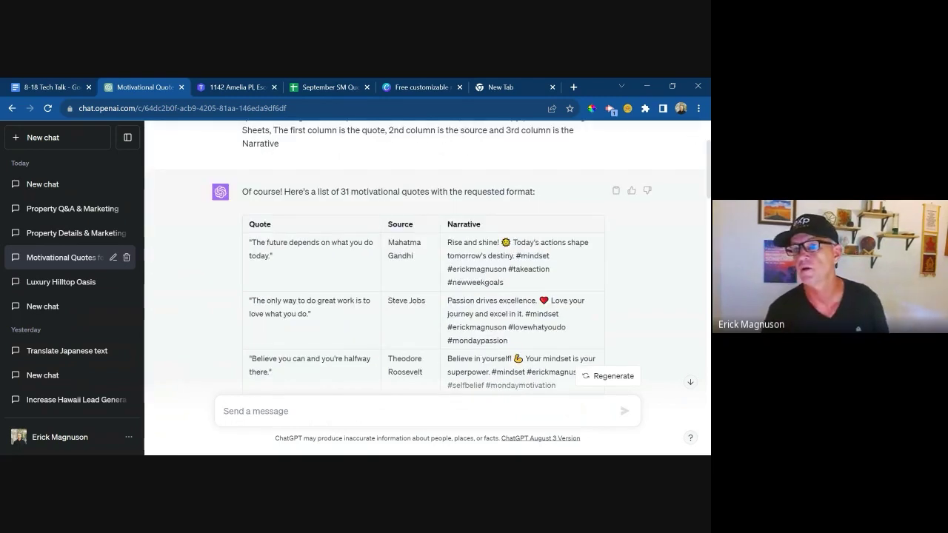
Step: Copy the whole motivational quotes table, including the Quote, Source and Narrative headers, from the ChatGPT answer
left_click_drag(249, 223, 493, 231)
scroll(493, 231, "up", 2)
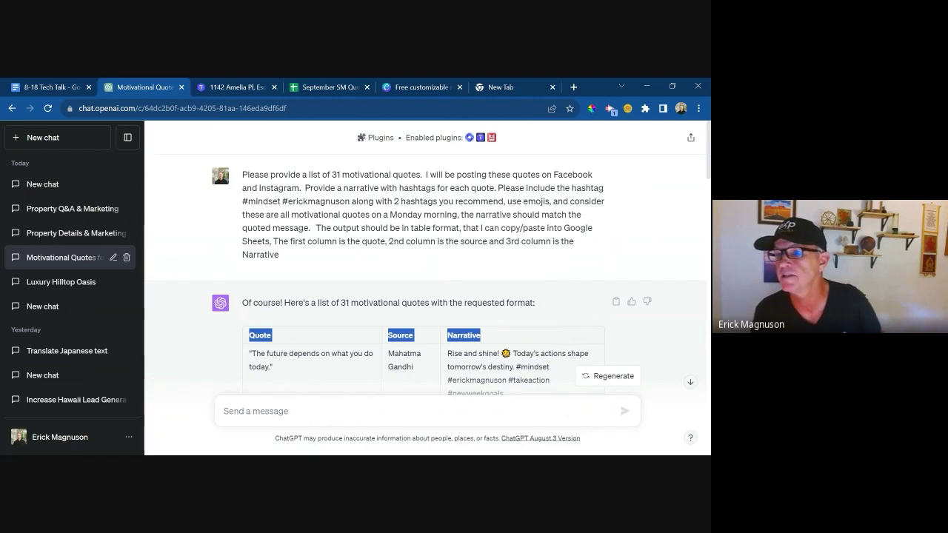
scroll(374, 341, "down", 1)
scroll(296, 252, "down", 1)
left_click(276, 231)
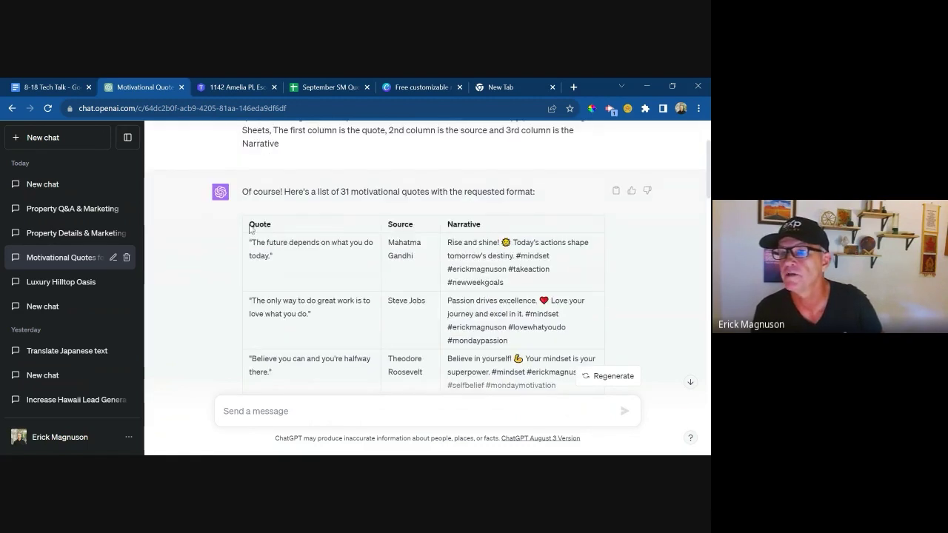
left_click_drag(249, 225, 568, 260)
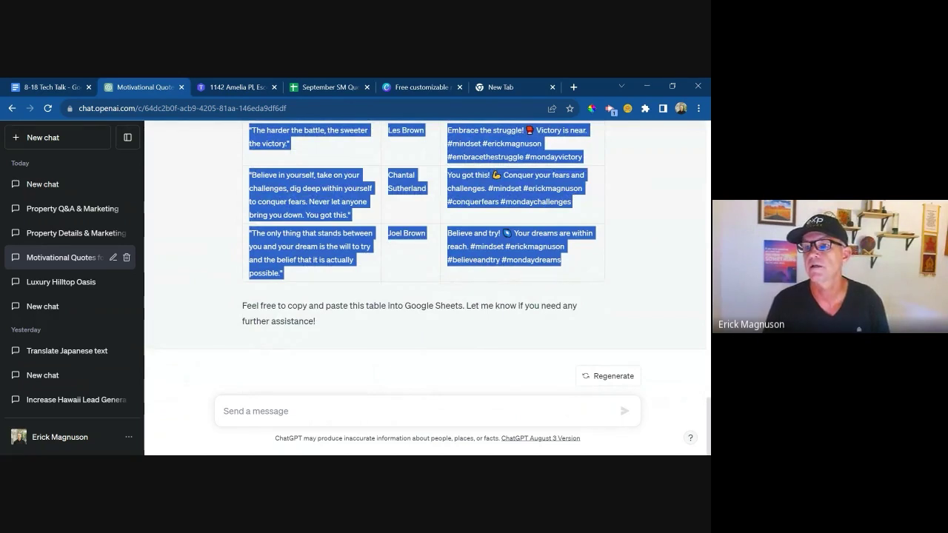
Step: Paste the copied quotes table into the September SM Quotes spreadsheet, starting at cell A1
left_click(305, 87)
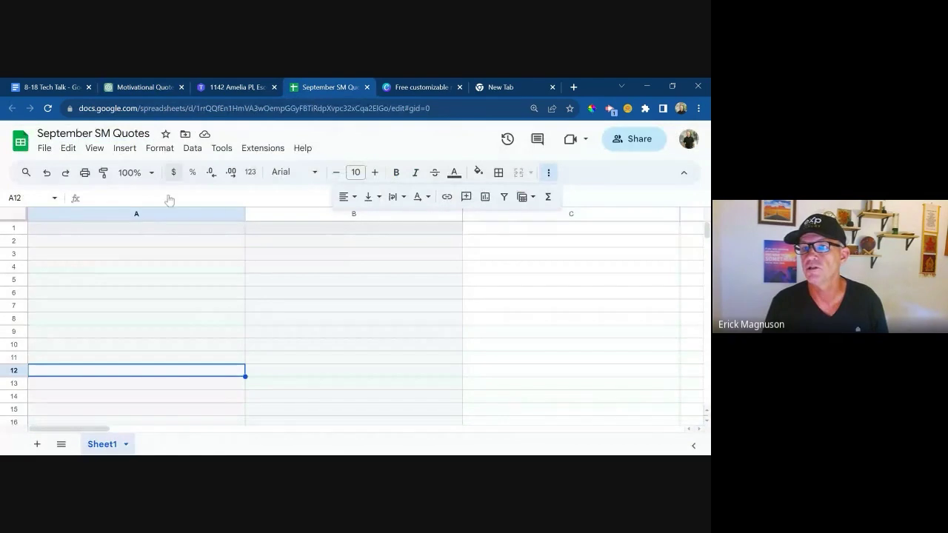
left_click(108, 232)
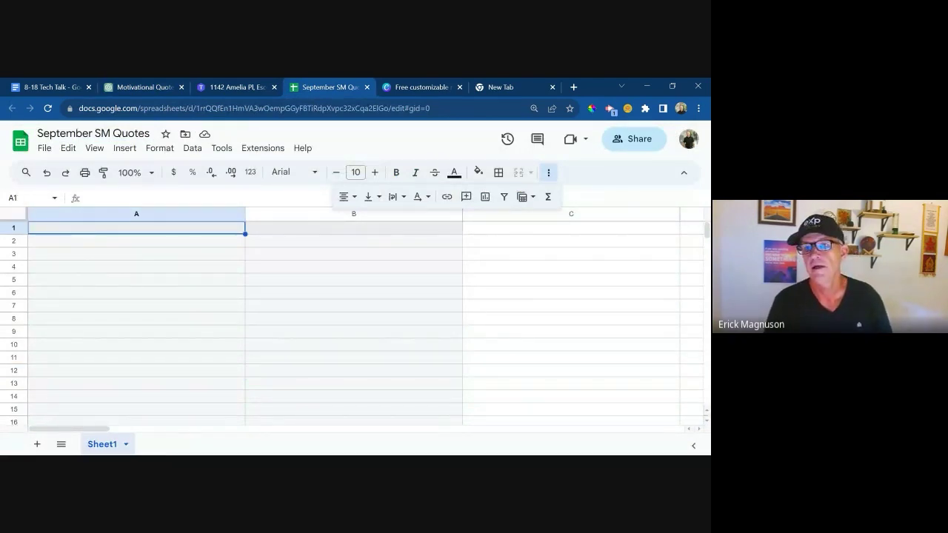
right_click(66, 234)
key("ctrl+v")
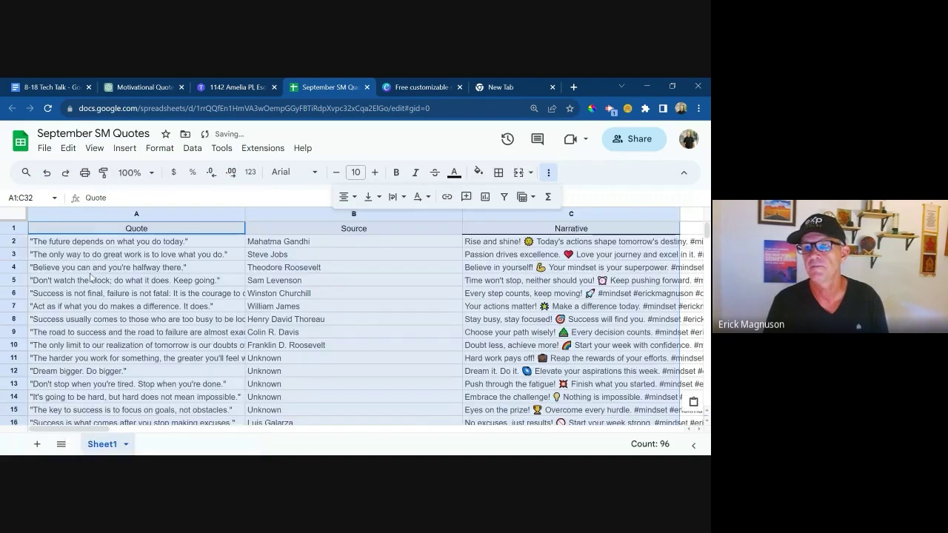
Step: Check the pasted quotes down to the last row and download the spreadsheet as a CSV file
scroll(460, 341, "down", 5)
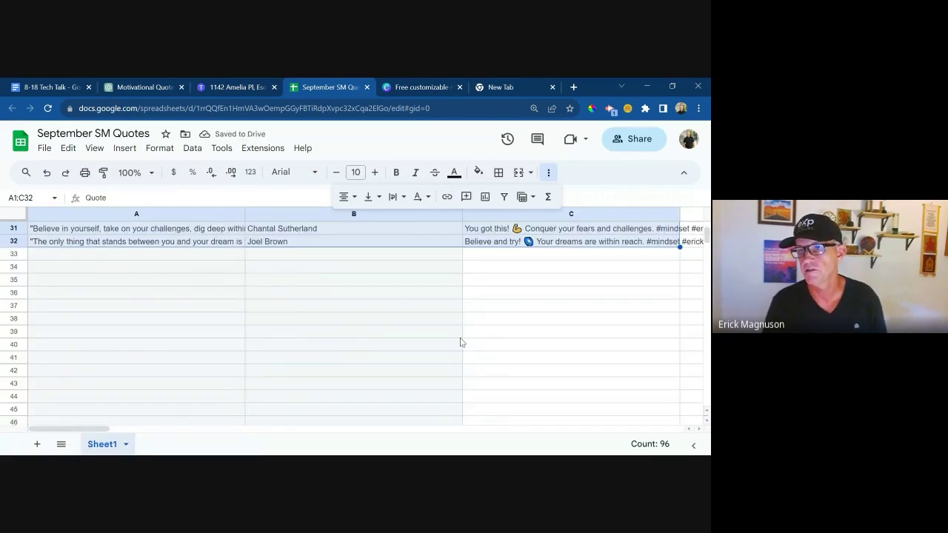
scroll(461, 340, "up", 3)
scroll(461, 342, "up", 4)
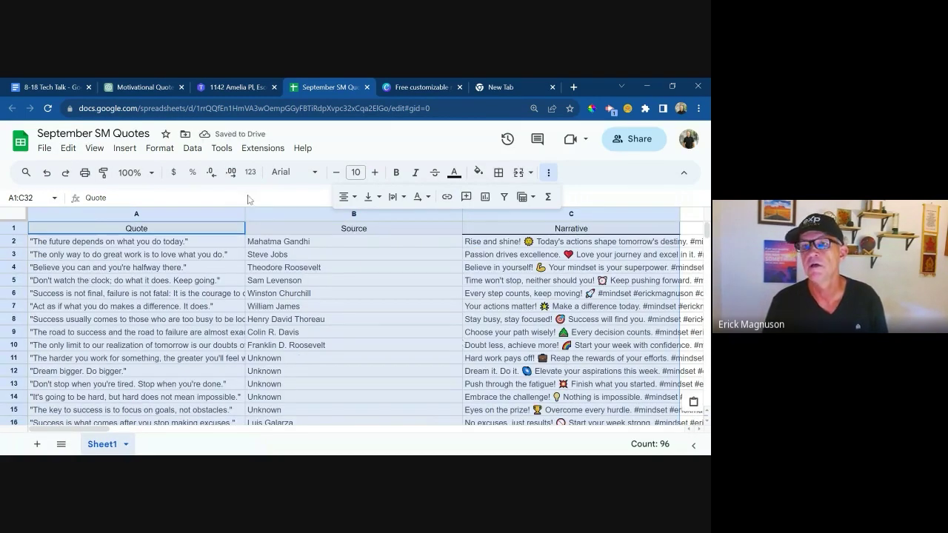
left_click(44, 150)
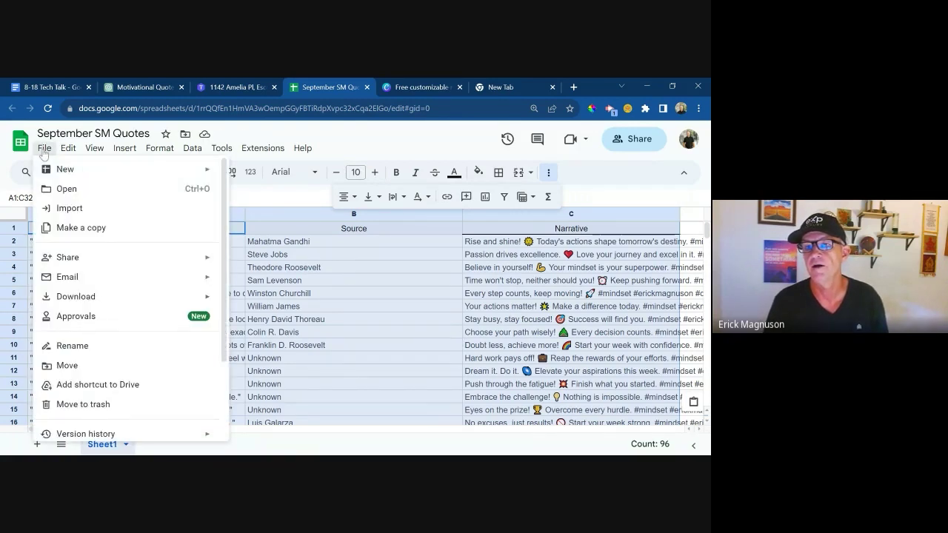
mouse_move(84, 298)
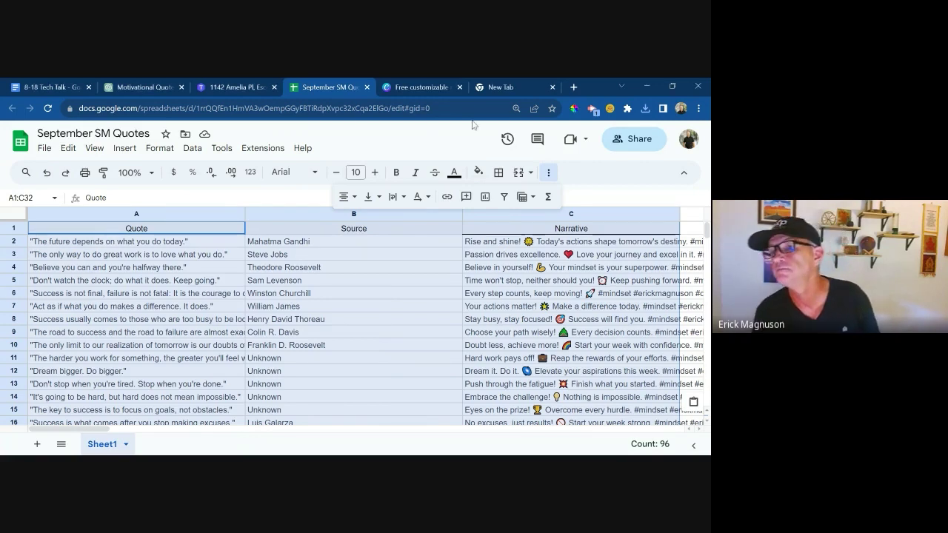
Step: Switch to Canva and open the Purple Minimalist Motivational Mobile Video template for customizing
left_click(440, 88)
mouse_move(498, 298)
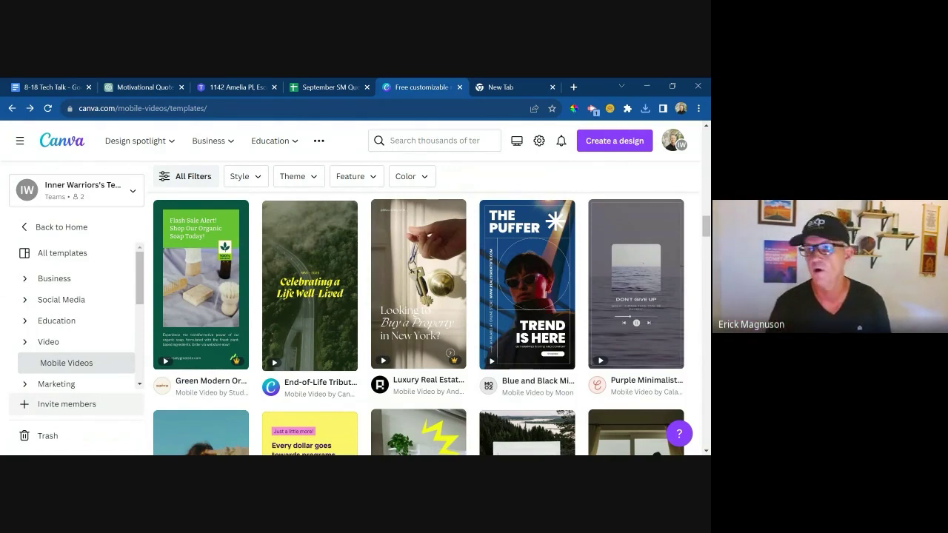
mouse_move(613, 284)
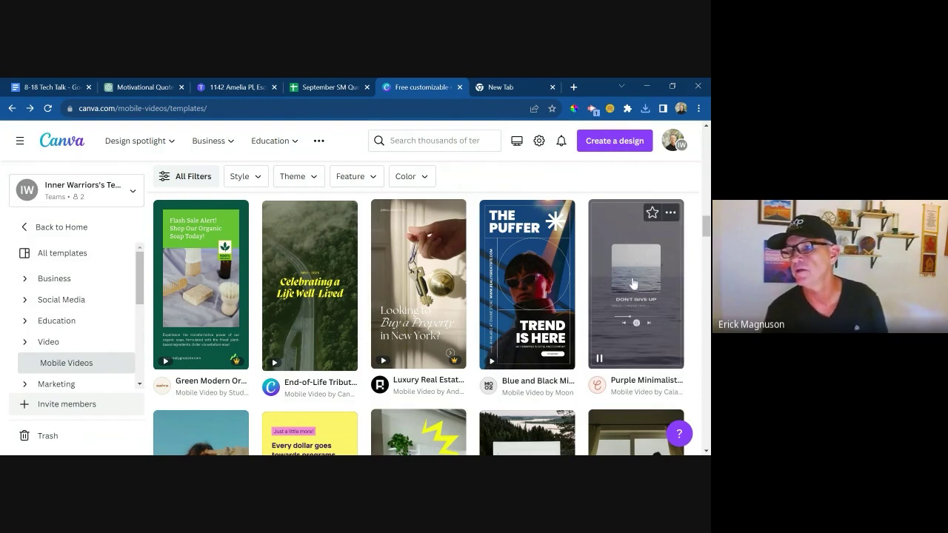
left_click(633, 283)
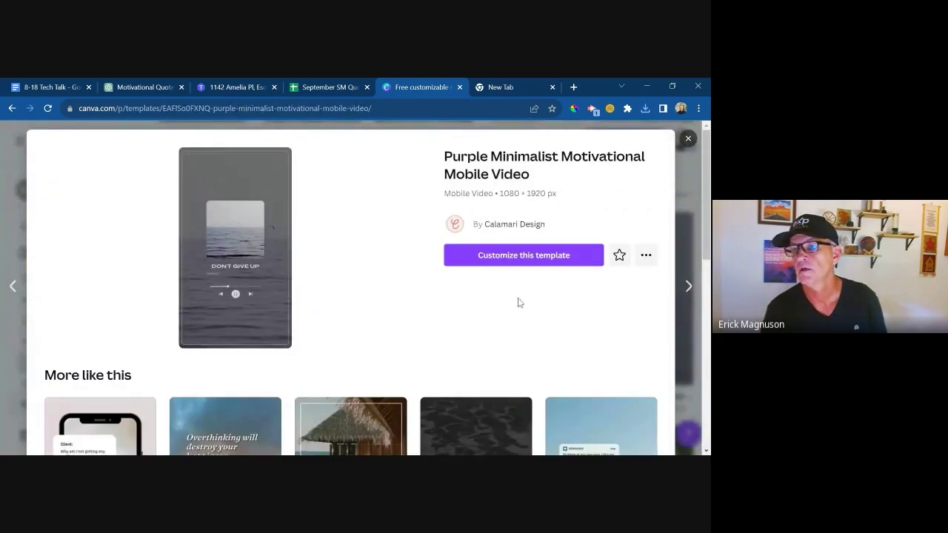
left_click(519, 255)
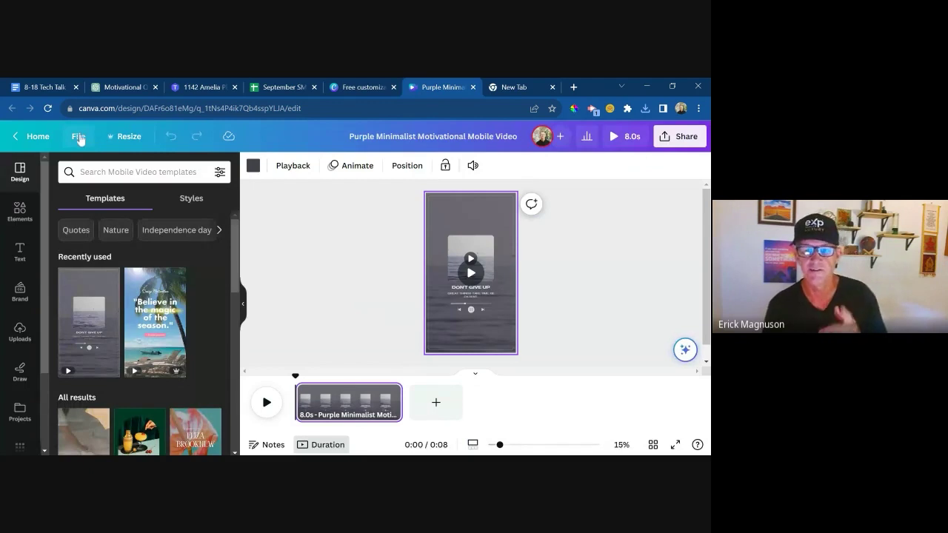
Step: Rename the design as "Social Media Posts Sept."
left_click(79, 137)
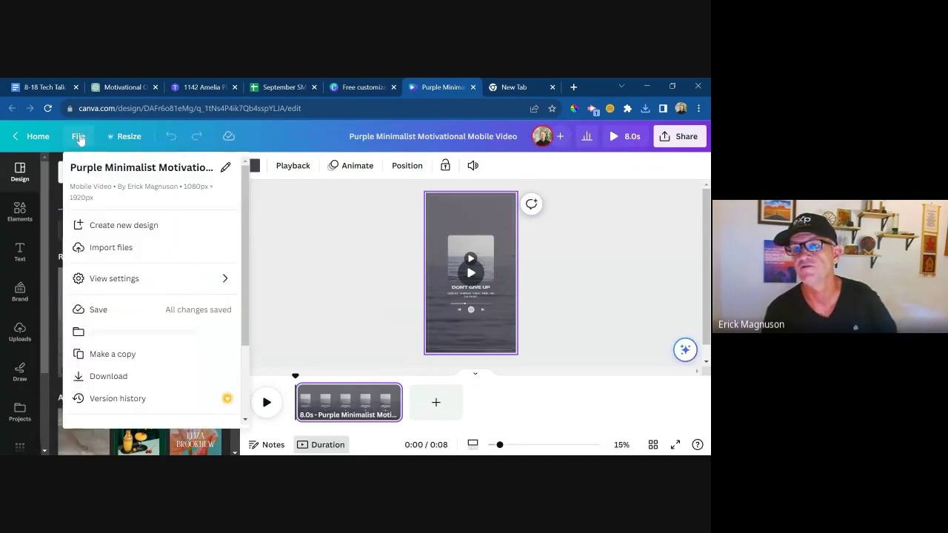
left_click(224, 171)
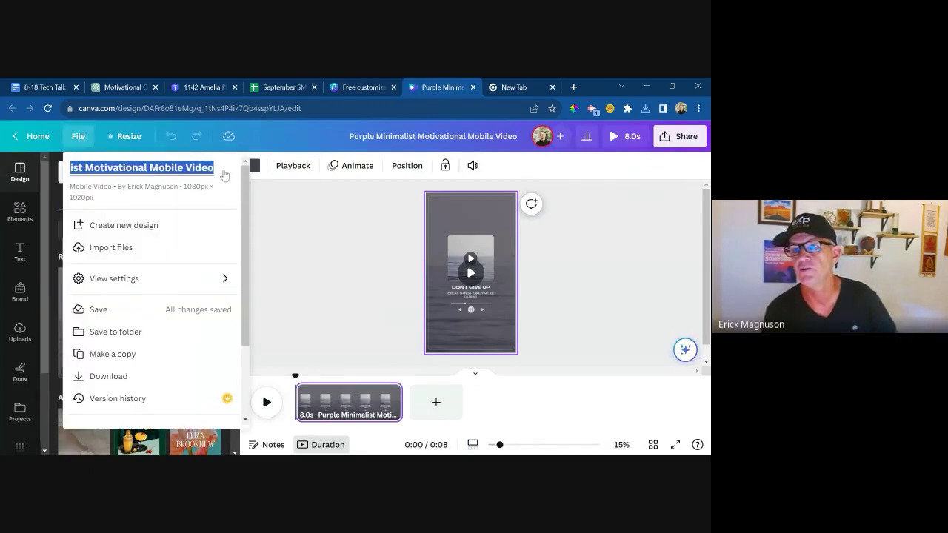
type("S")
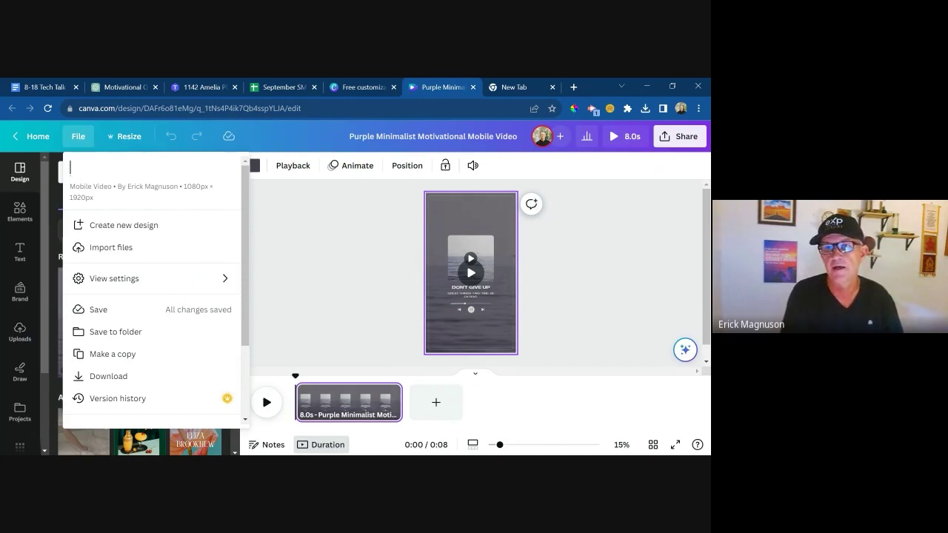
type("ial Me")
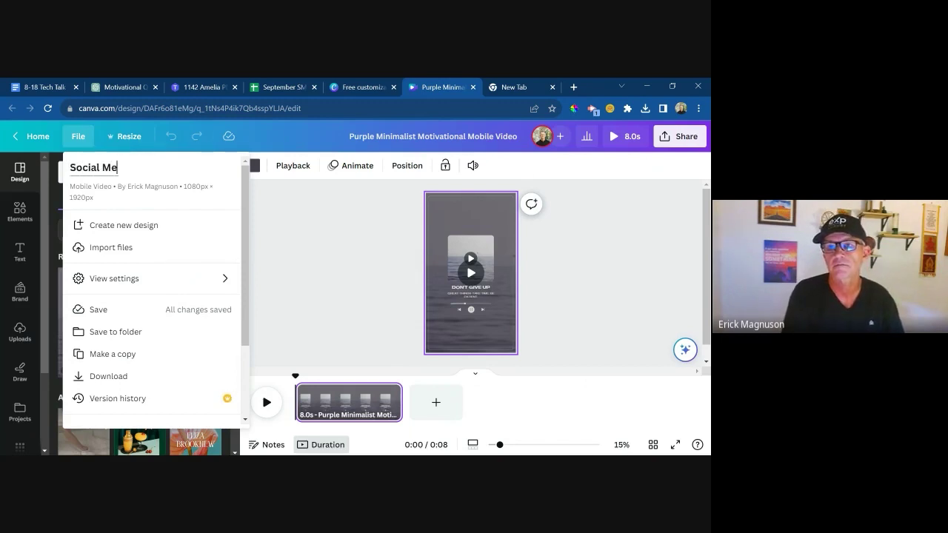
type("dia Posts A")
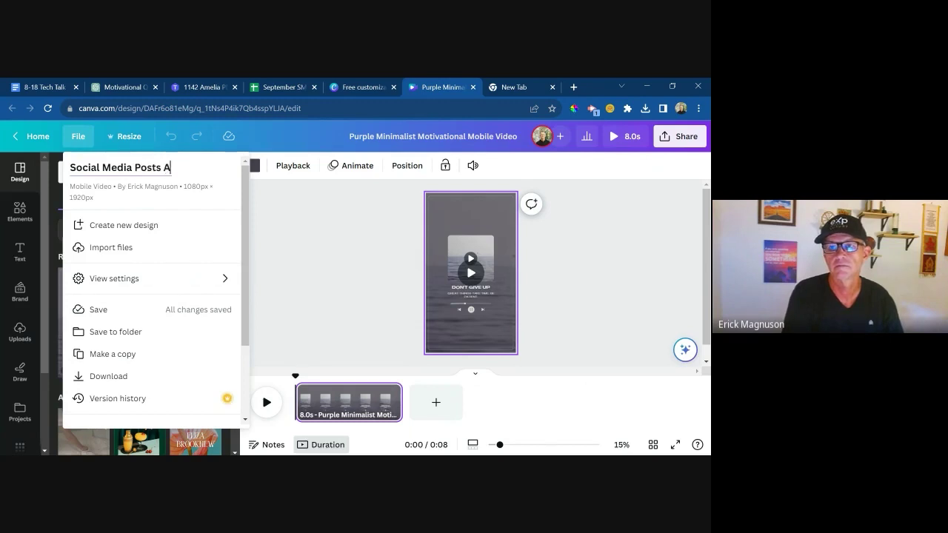
key("BackSpace")
type("Sept.")
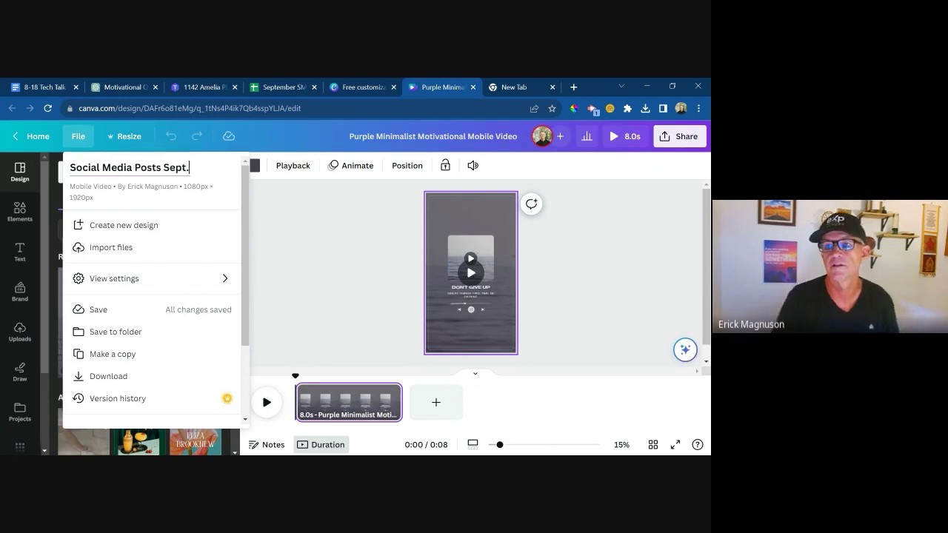
key("Return")
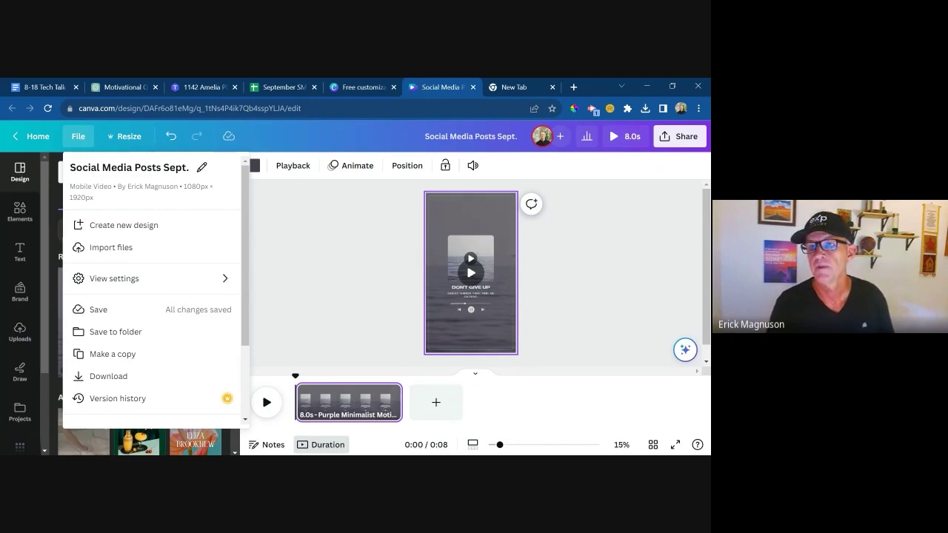
left_click(639, 246)
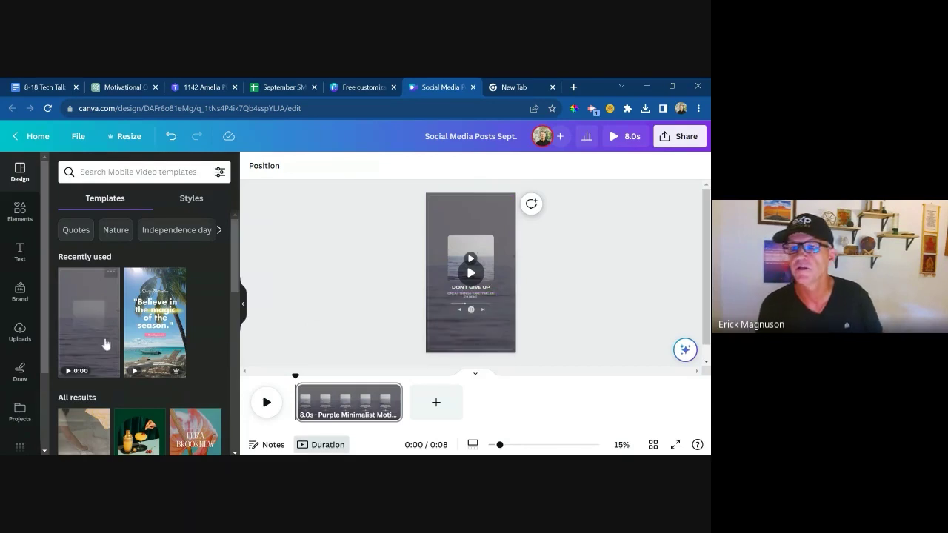
Step: Open the Bulk create app and upload the downloaded quotes CSV as its data
scroll(22, 372, "down", 2)
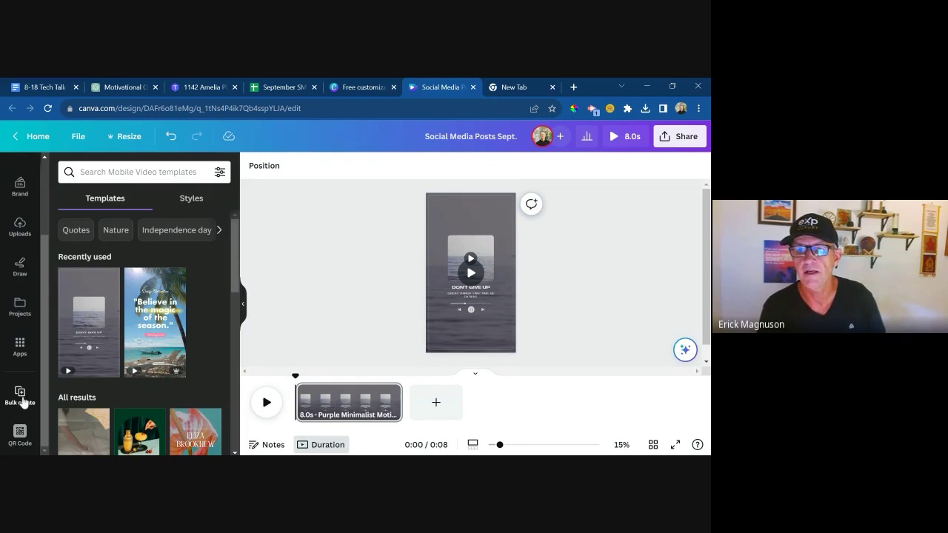
left_click(20, 348)
scroll(123, 326, "down", 2)
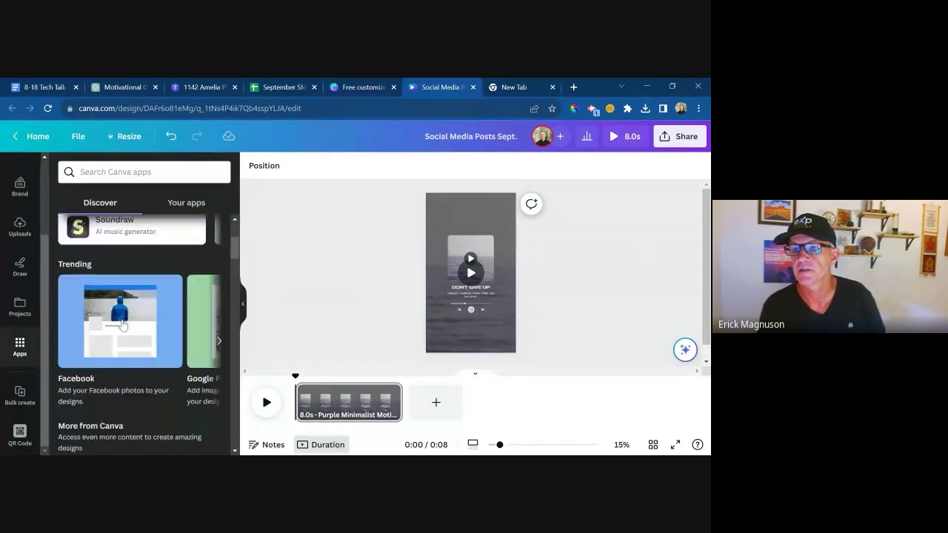
scroll(123, 326, "down", 3)
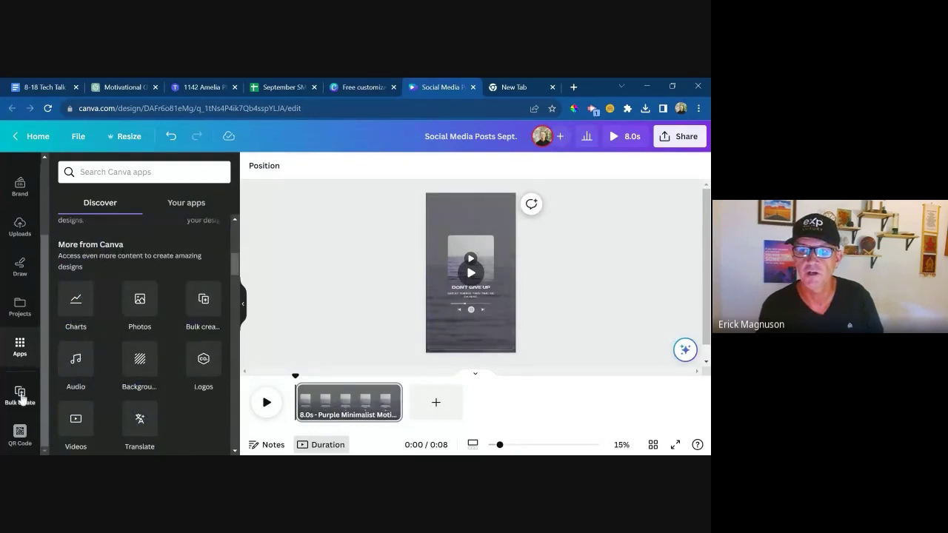
left_click(201, 305)
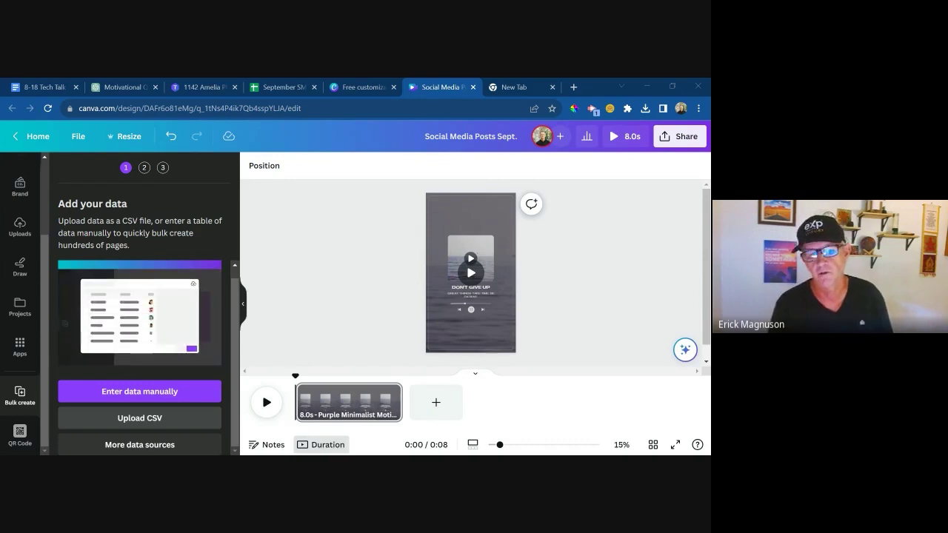
left_click(190, 398)
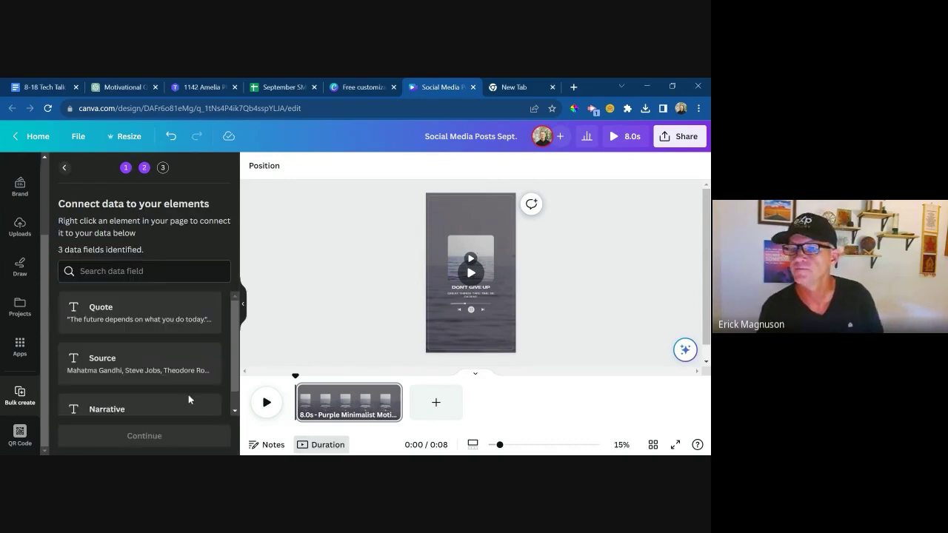
scroll(146, 381, "down", 1)
scroll(146, 380, "up", 1)
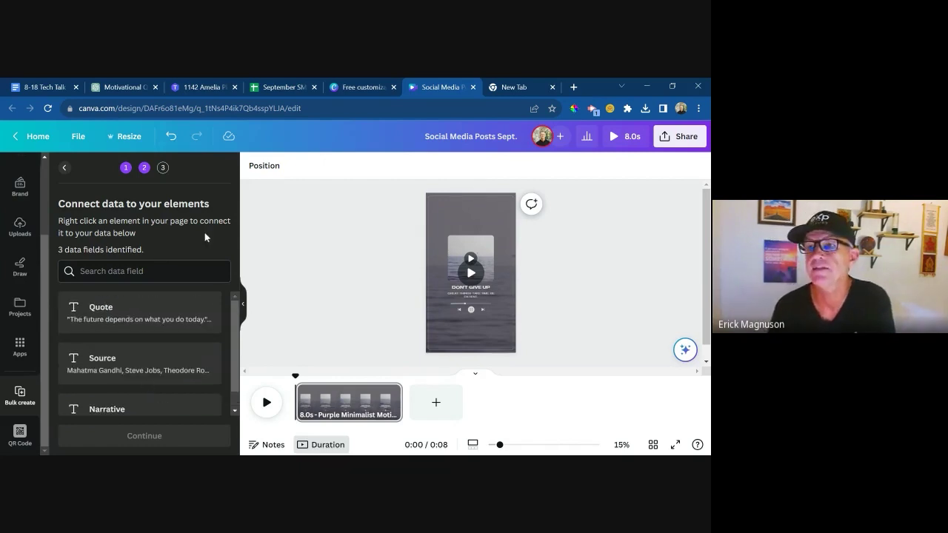
left_click(282, 86)
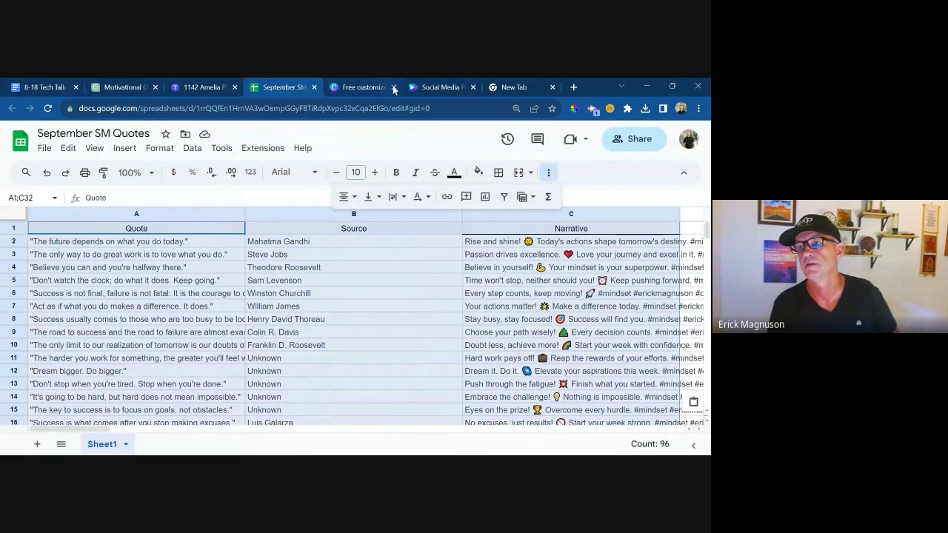
left_click(349, 88)
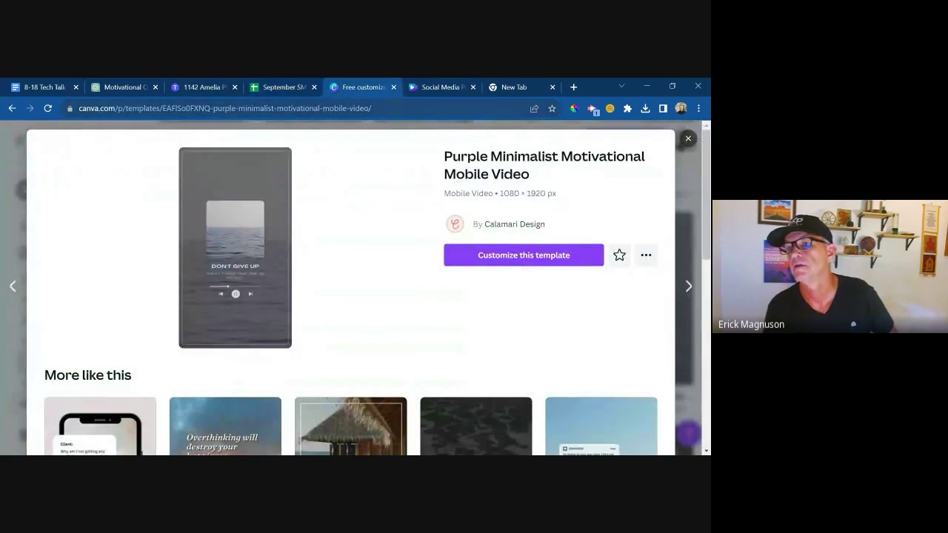
left_click(440, 88)
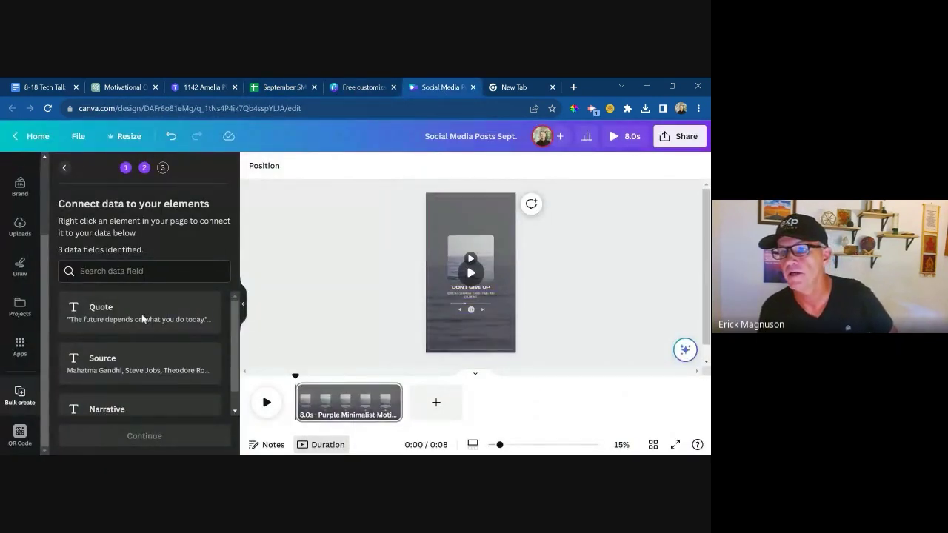
Step: Connect the template's "DON'T GIVE UP" title text to the Quote data field
scroll(148, 326, "down", 1)
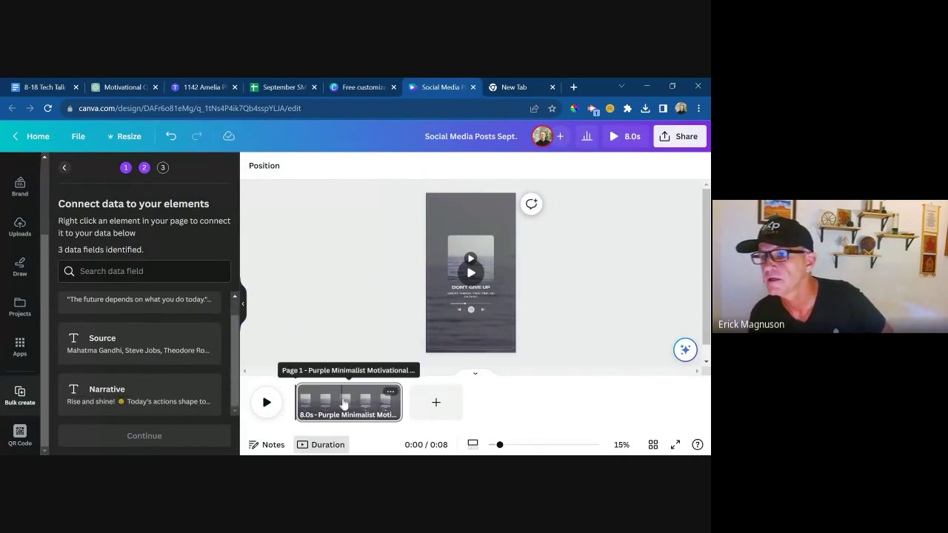
right_click(467, 293)
mouse_move(467, 293)
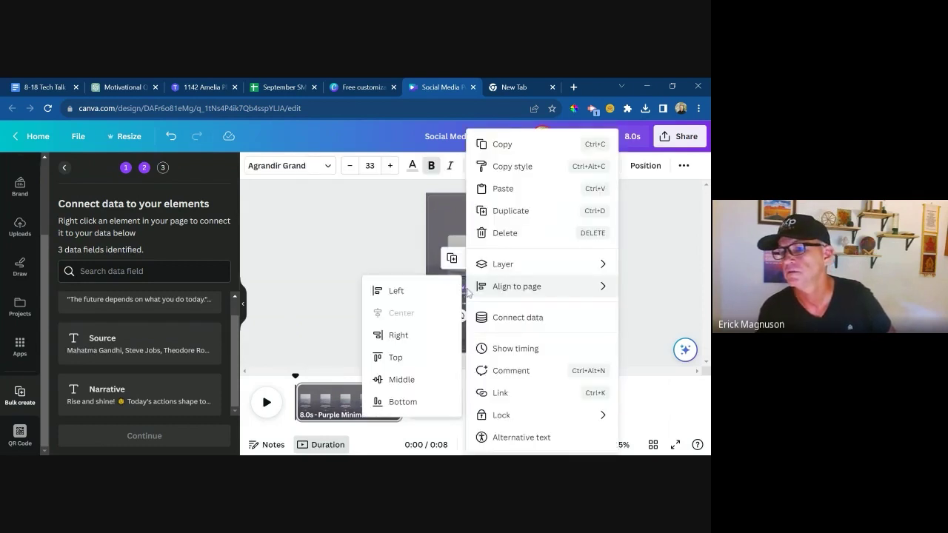
left_click(530, 324)
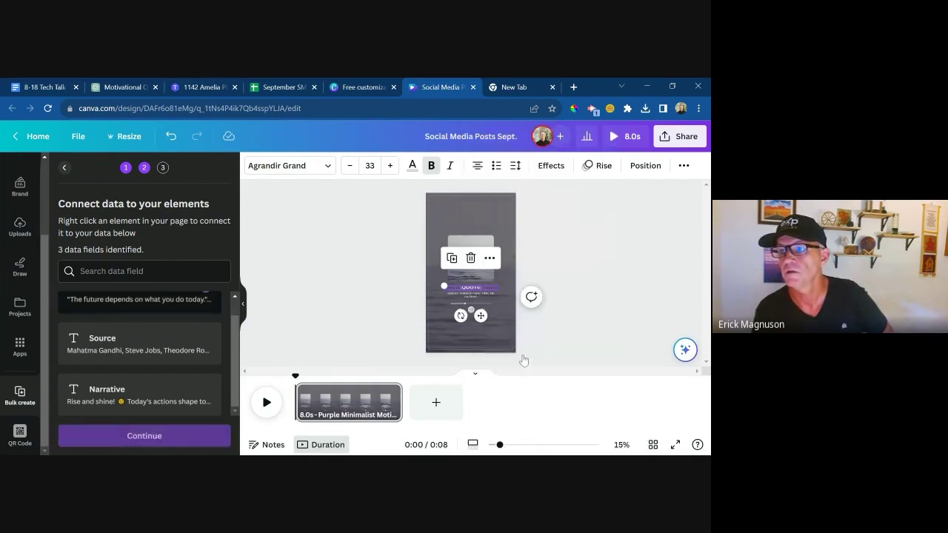
left_click(512, 348)
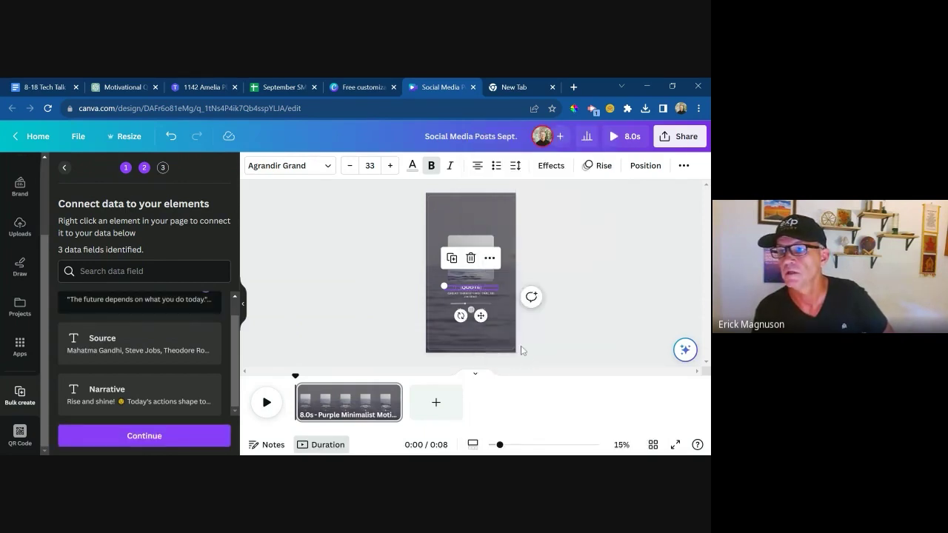
Step: Connect the small text line beneath the template's quote title to the Source data field
right_click(468, 298)
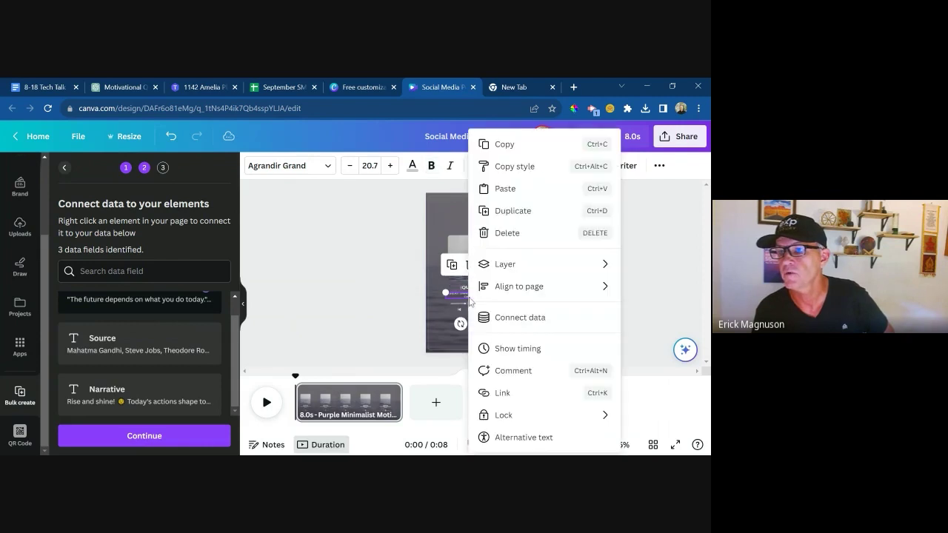
left_click(504, 318)
left_click(516, 371)
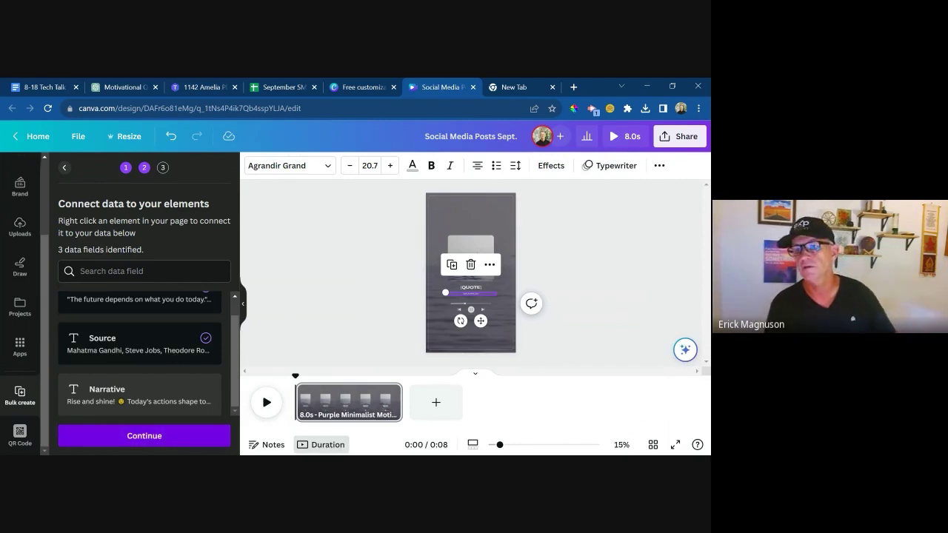
Step: Generate all 31 pages from the quote data and preview the second, third and fourth pages of the bulk design
left_click(157, 442)
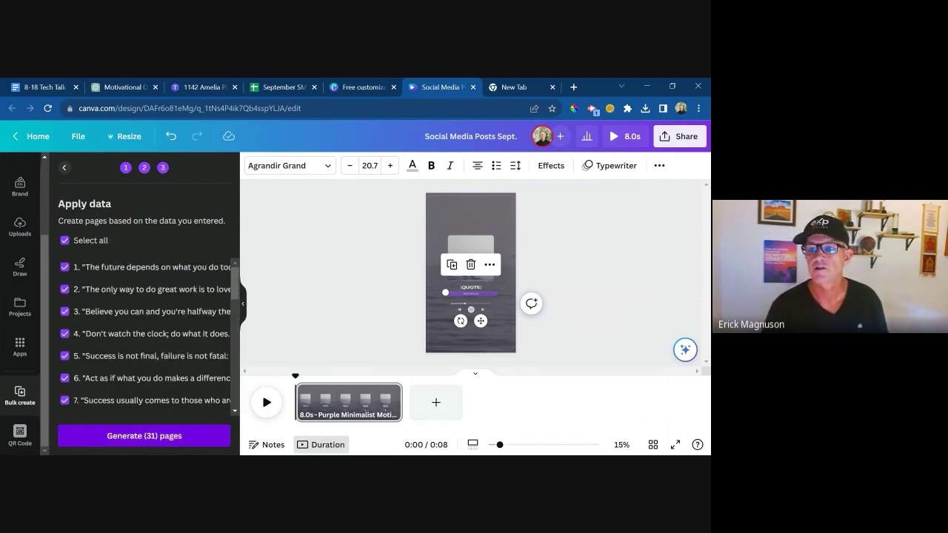
left_click(132, 437)
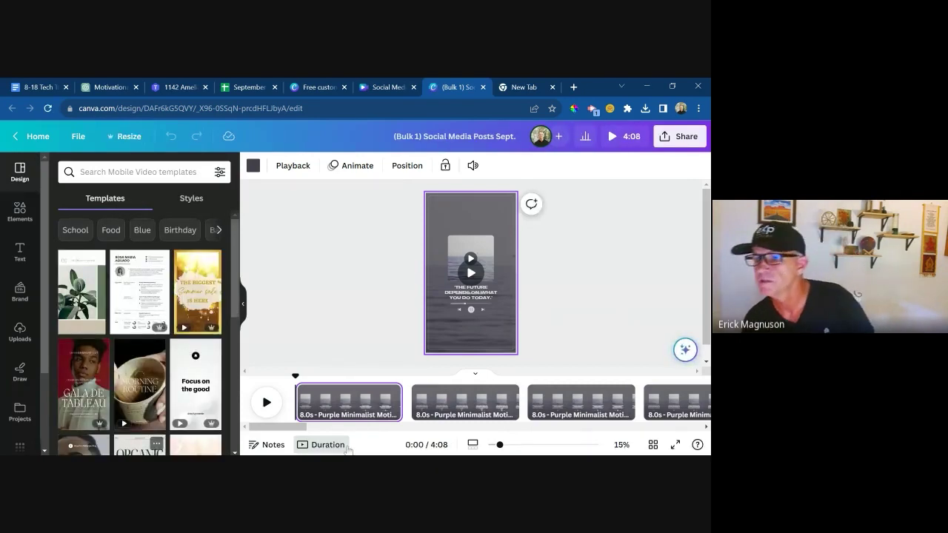
left_click(458, 402)
left_click(552, 399)
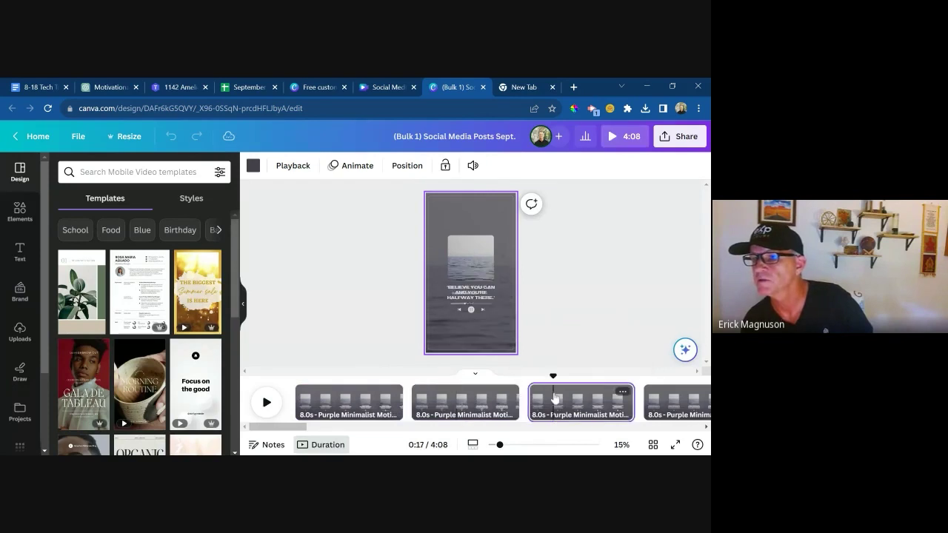
left_click(670, 401)
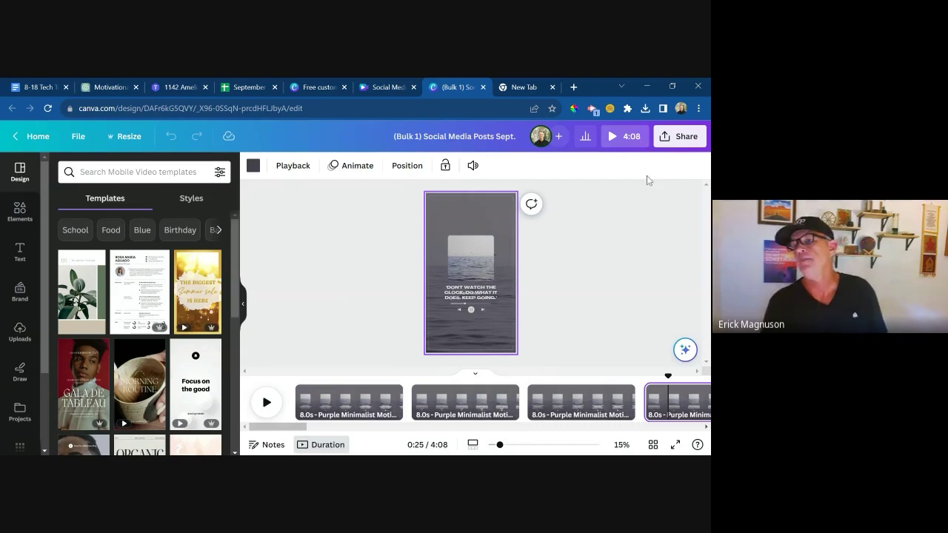
Step: Set up an MP4 Video download of all 31 pages of the bulk design as separate files
left_click(673, 140)
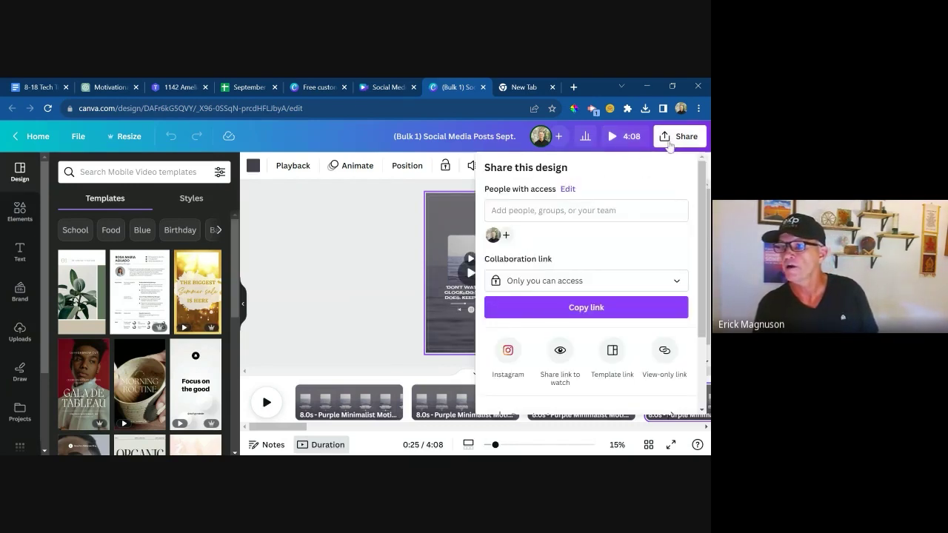
scroll(585, 256, "down", 2)
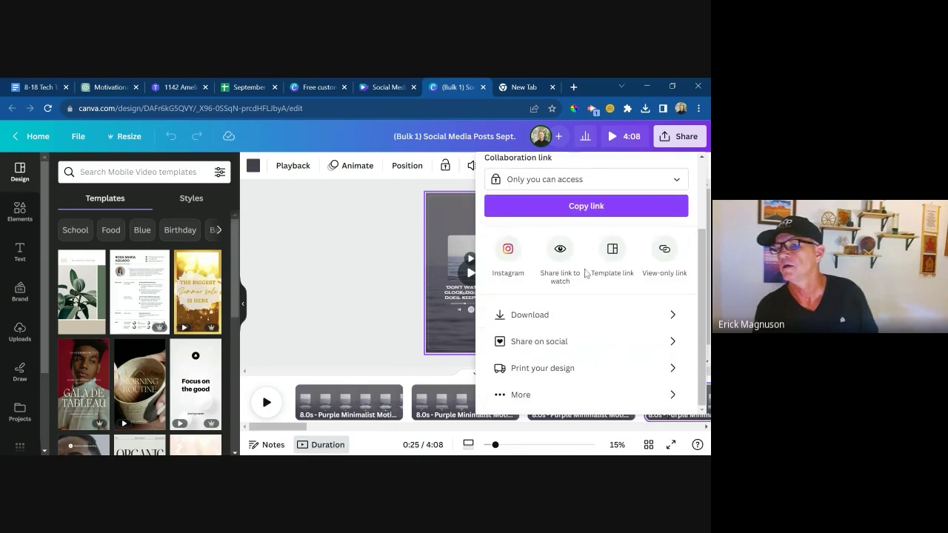
left_click(666, 317)
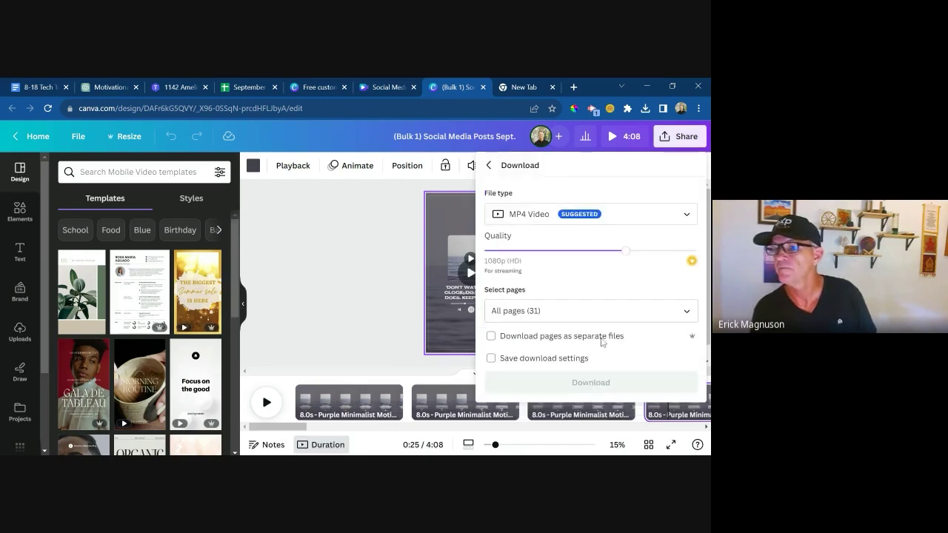
left_click(490, 337)
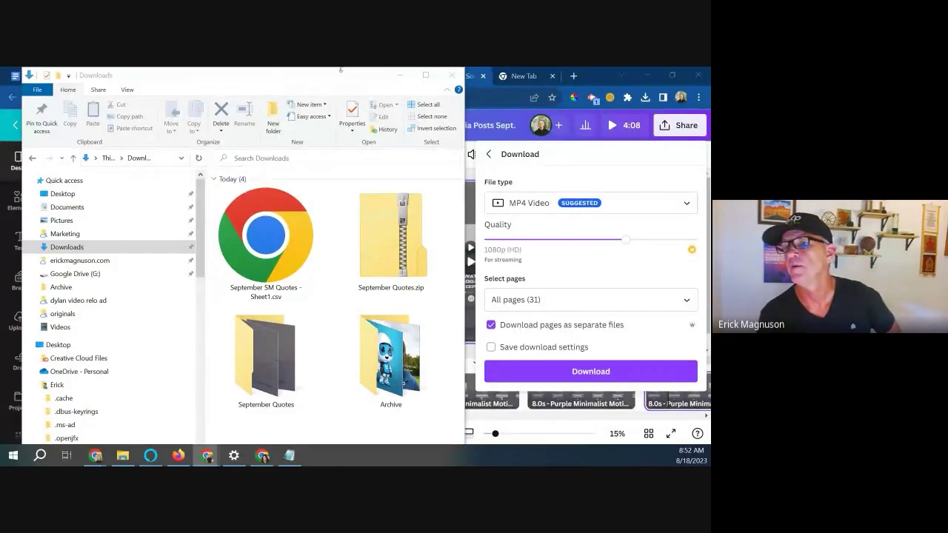
Step: In File Explorer's Downloads folder, try to extract September Quotes.zip
left_click(425, 75)
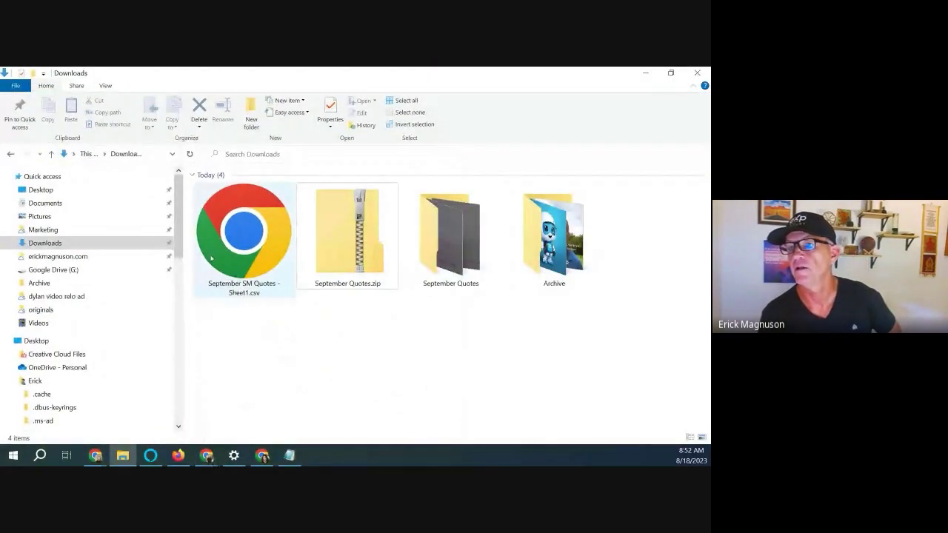
left_click(353, 275)
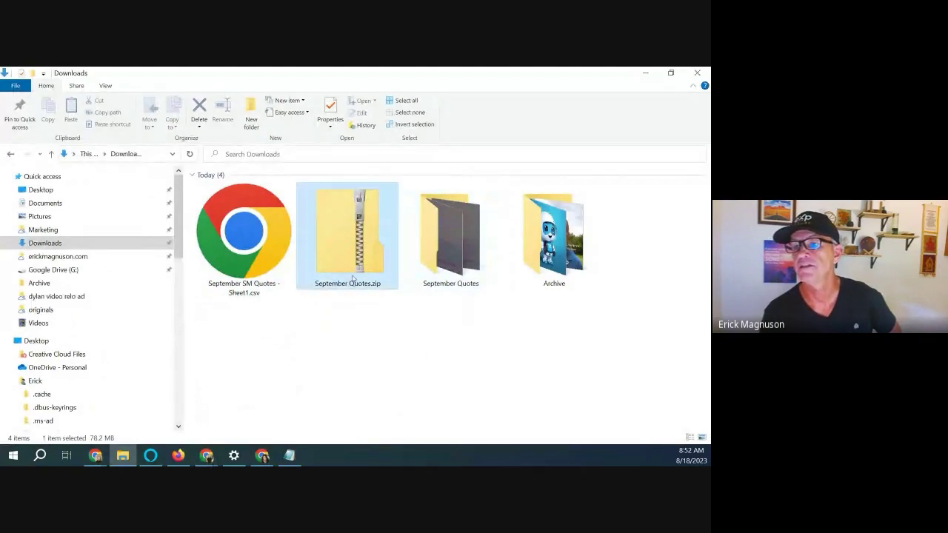
right_click(356, 257)
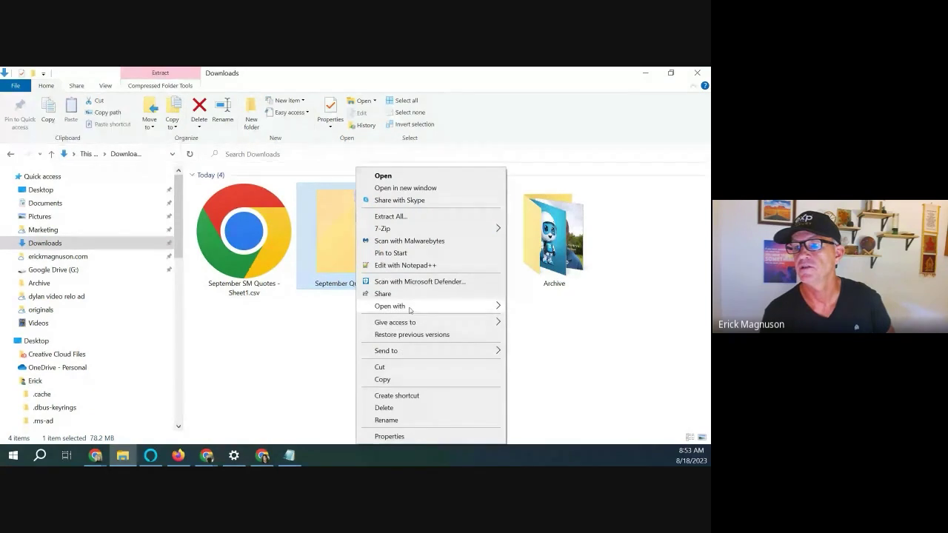
left_click(405, 215)
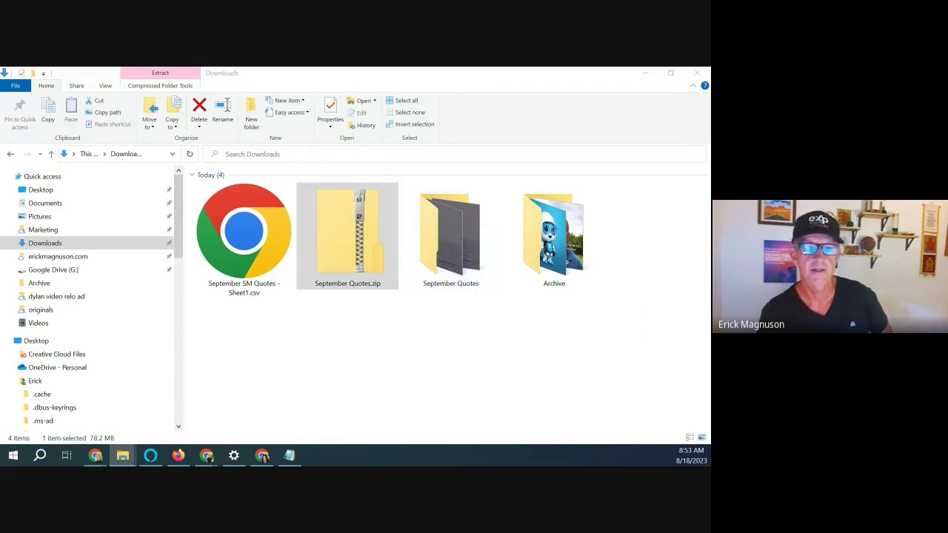
left_click(414, 309)
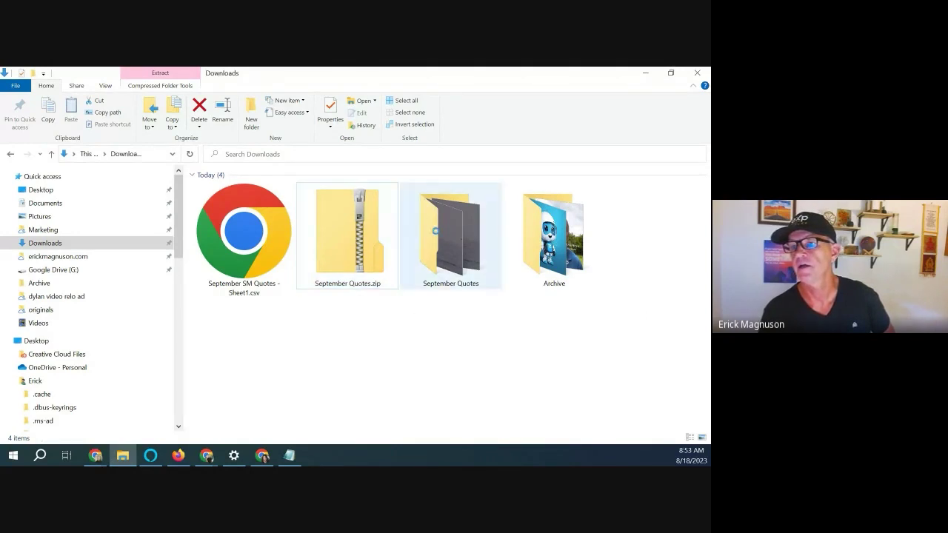
Step: Open the extracted September Quotes folder and look through its MP4 quote videos
double_click(436, 231)
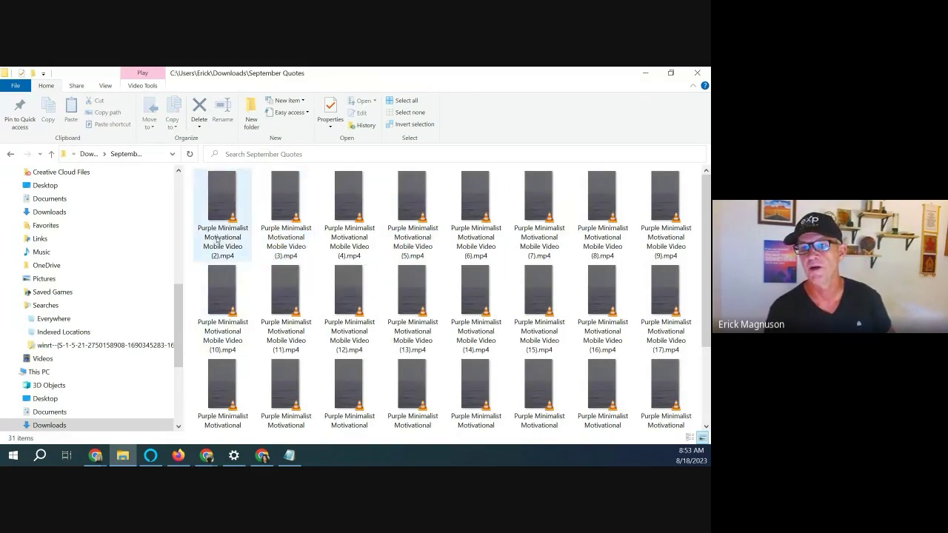
scroll(307, 338, "down", 1)
scroll(307, 338, "down", 1)
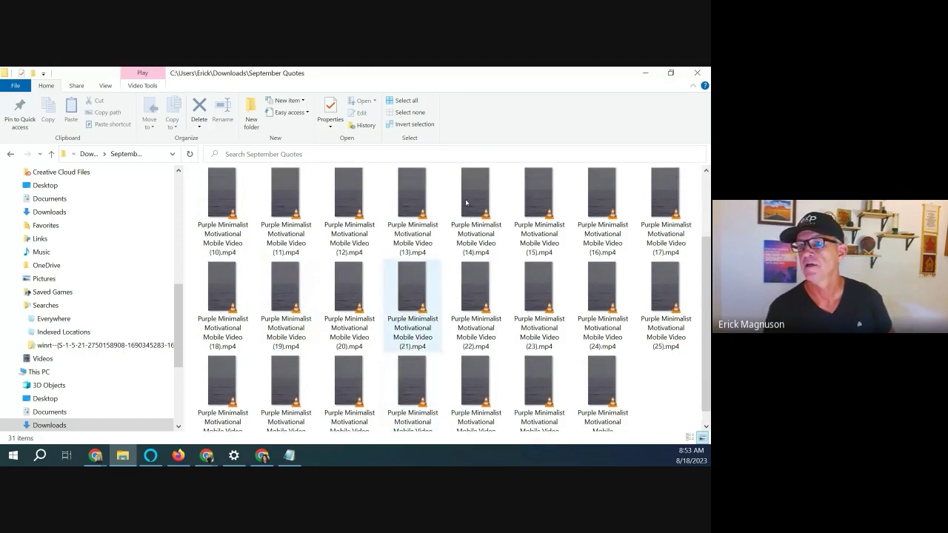
left_click_drag(505, 77, 379, 219)
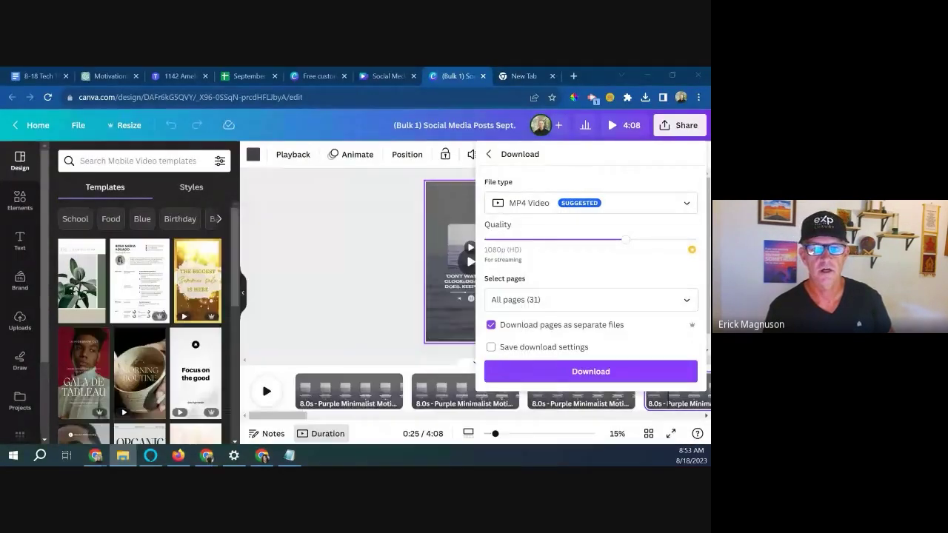
Step: Play the Purple Minimalist Motivational Mobile Video files (7) and (8) in the browser
left_click(522, 76)
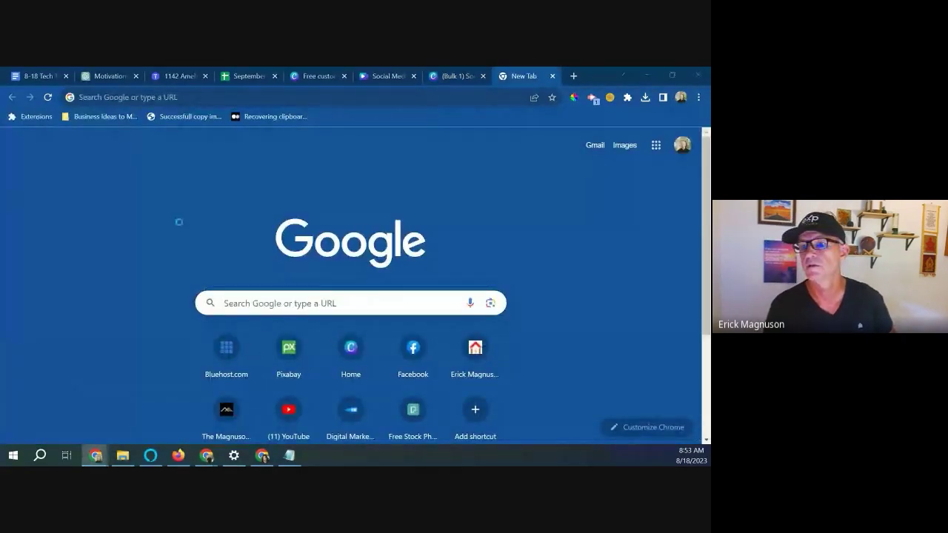
left_click_drag(352, 240, 353, 272)
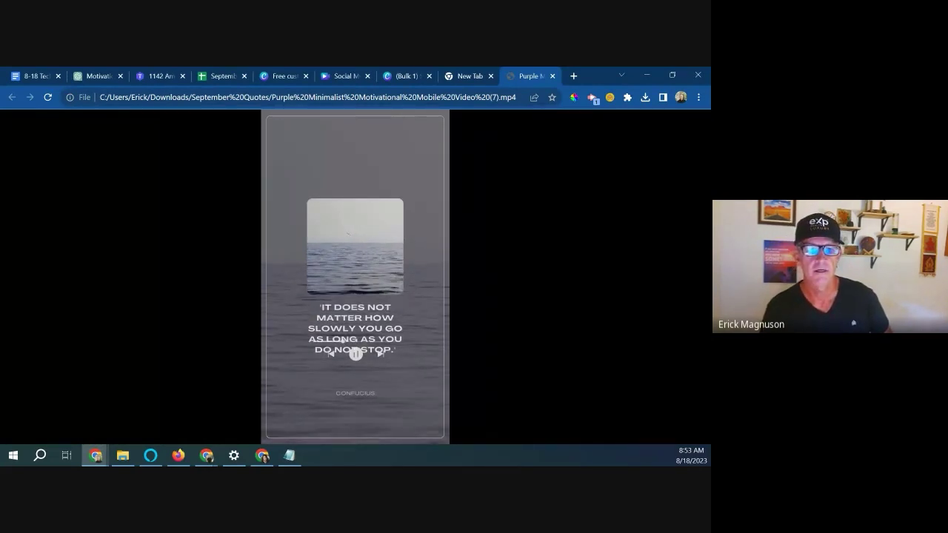
left_click_drag(291, 189, 404, 256)
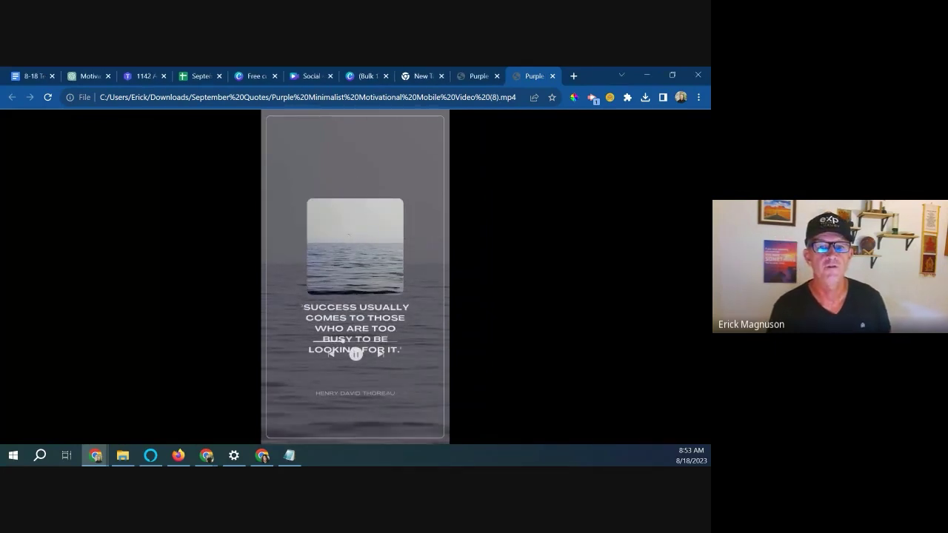
Step: Review the Narrative column with its hashtags in the September SM Quotes spreadsheet
left_click(200, 76)
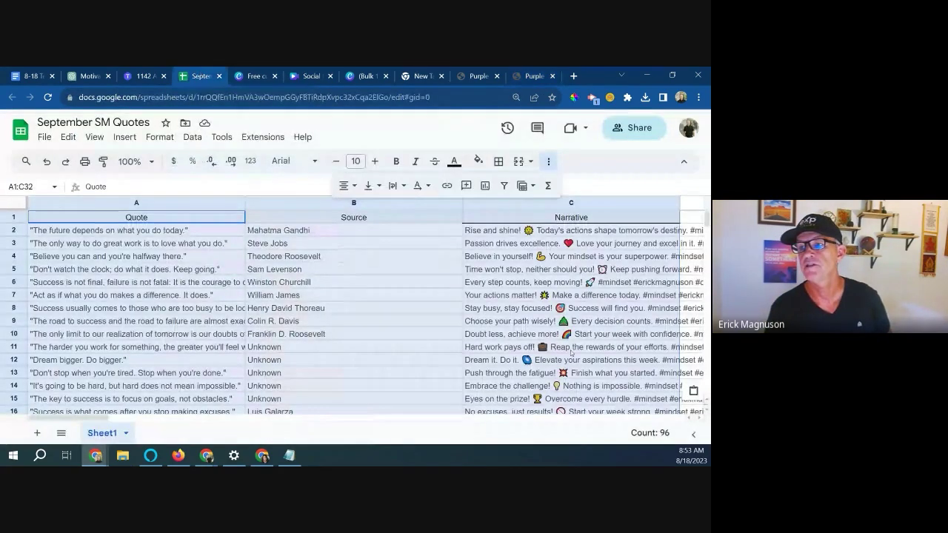
left_click(482, 261)
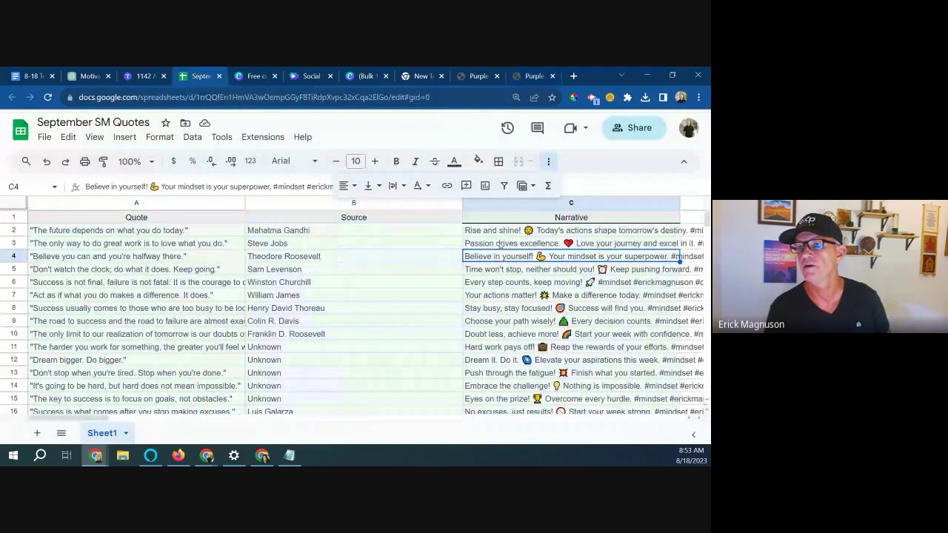
left_click(499, 232)
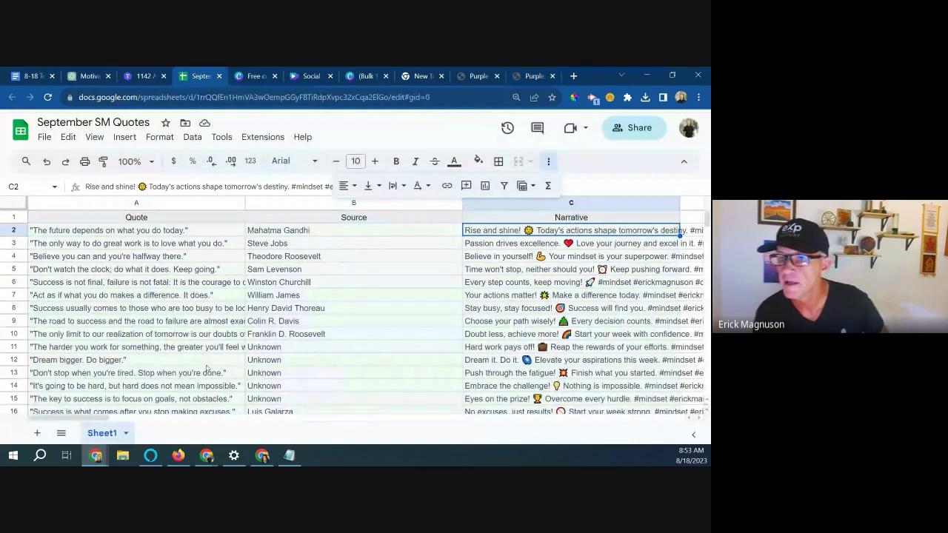
left_click_drag(103, 418, 174, 419)
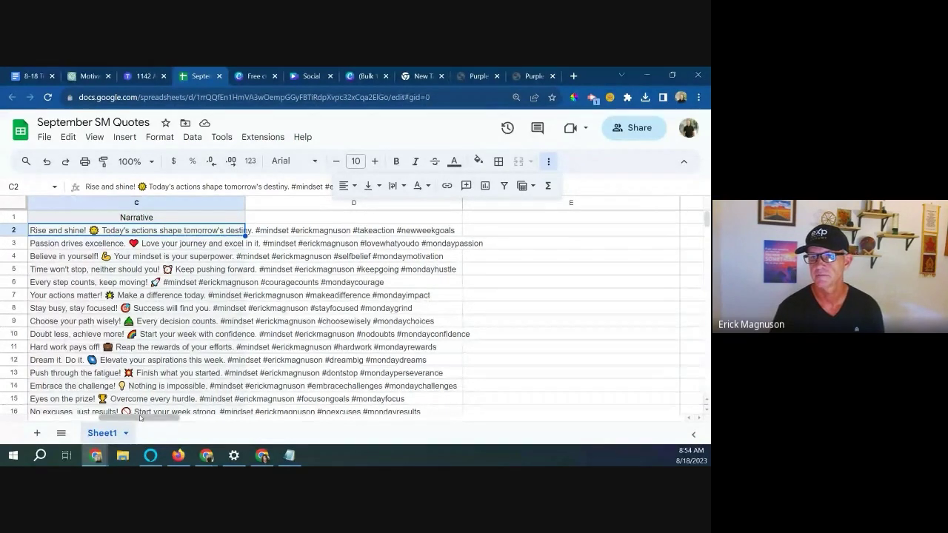
left_click_drag(117, 417, 49, 420)
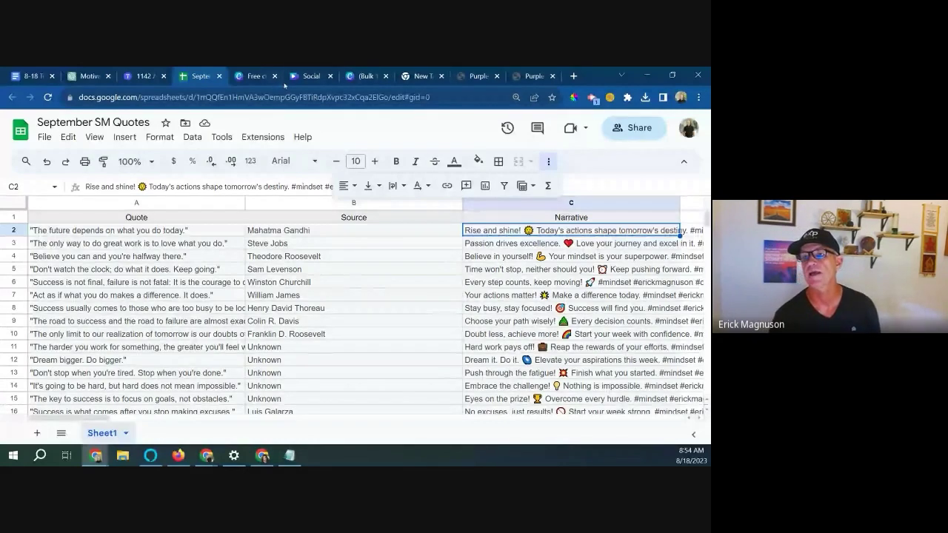
Step: Close the Canva template preview, and return to the ChatGPT prompt and Canva outline in the 8-18 Tech Talk notes
left_click(256, 75)
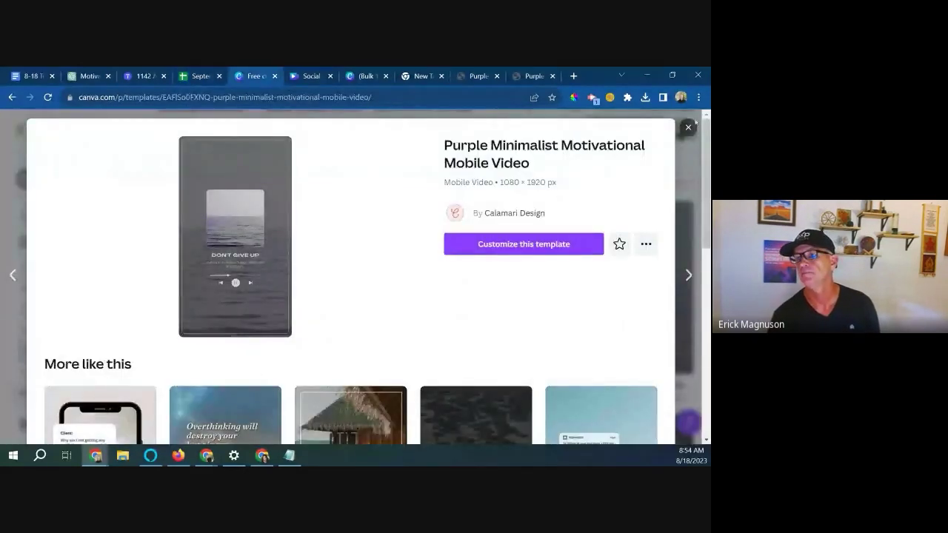
left_click(688, 127)
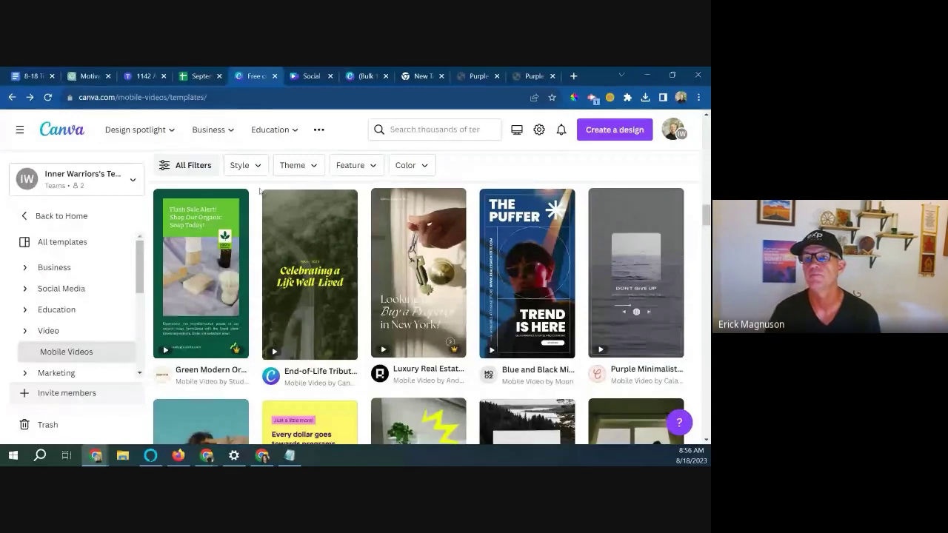
left_click(30, 75)
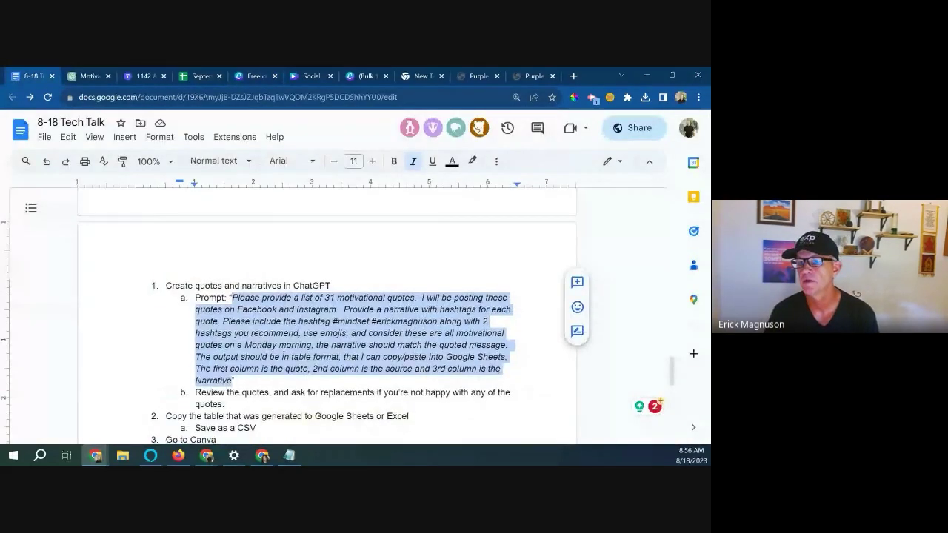
scroll(286, 345, "down", 1)
left_click(316, 302)
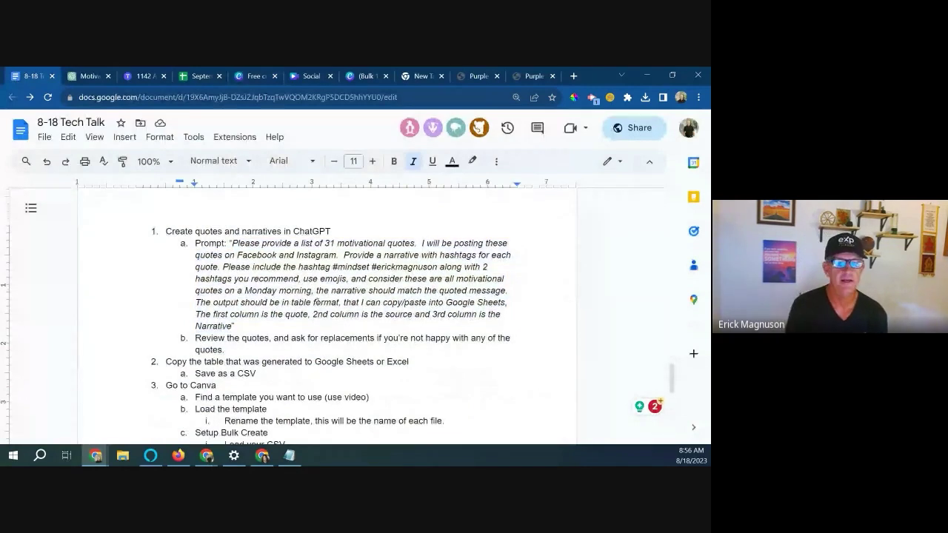